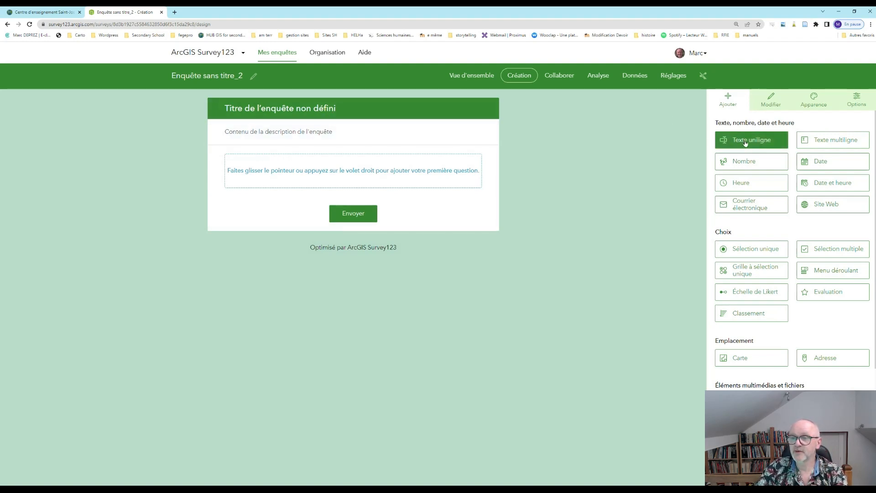
# Add a single-line text question to the empty survey form and label it "Contributeur"
pyautogui.moveTo(744, 141); pyautogui.dragTo(270, 141)
pyautogui.moveTo(733, 145); pyautogui.dragTo(303, 187)
pyautogui.click(783, 157)
pyautogui.tripleClick(784, 157)
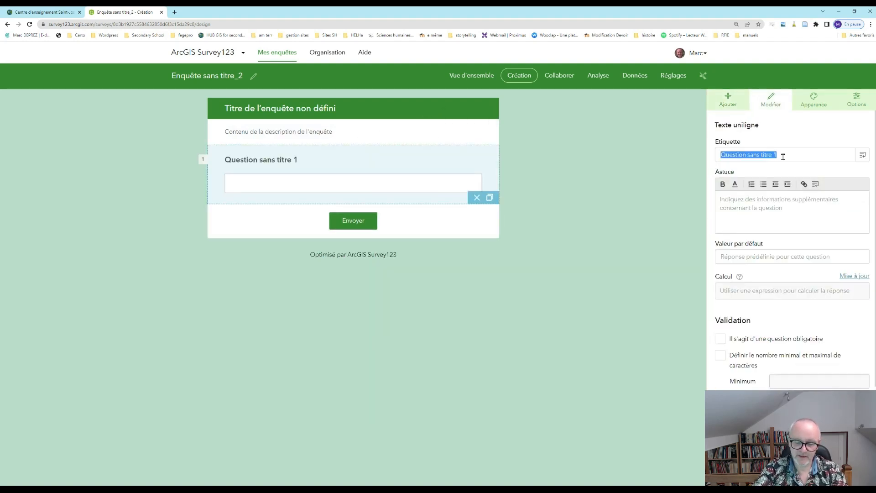
pyautogui.write('Contributeur')
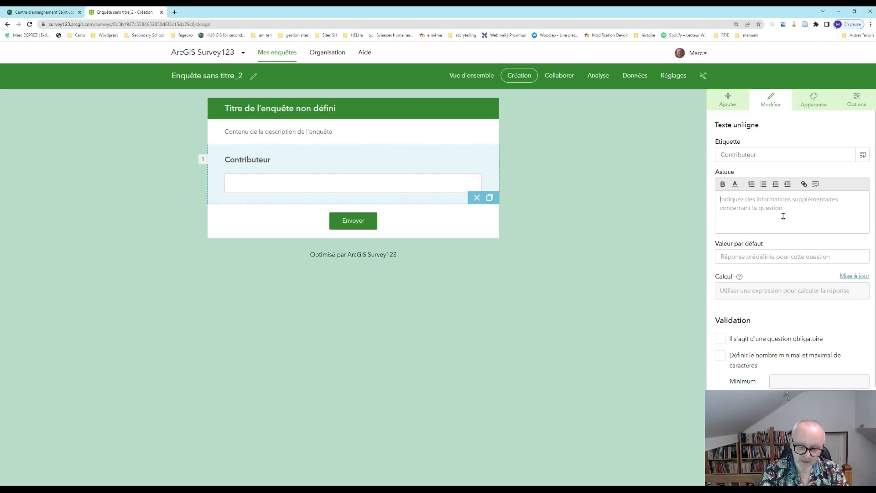
# Give the Contributeur question the hint "Indiquez votre nom" and make it mandatory
pyautogui.write('Indiquez votre nom')
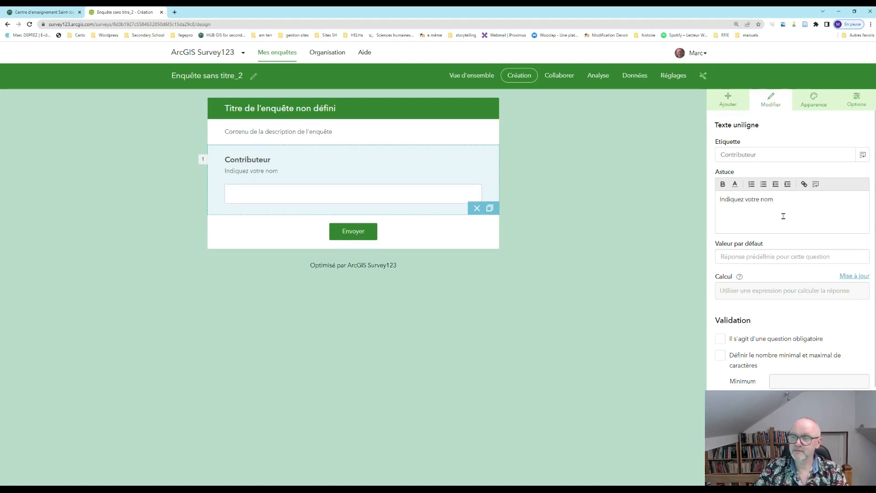
pyautogui.scroll(-1, 744, 333)
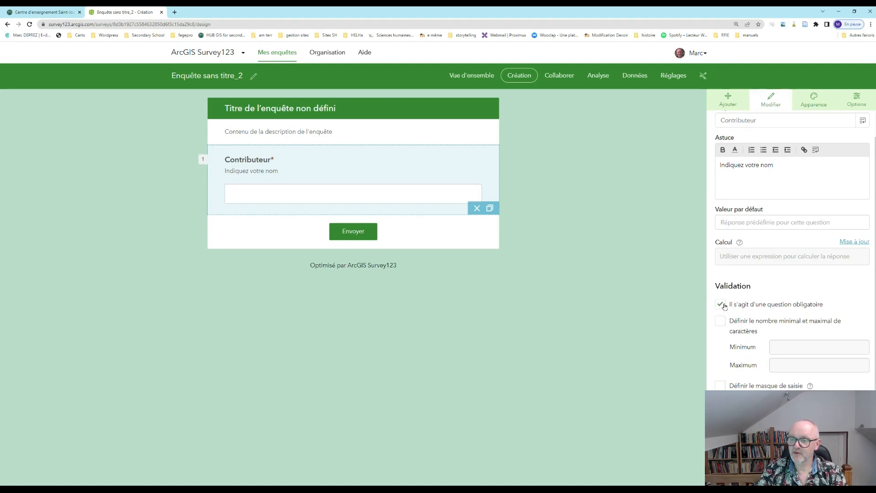
pyautogui.scroll(-2, 726, 329)
pyautogui.click(724, 394)
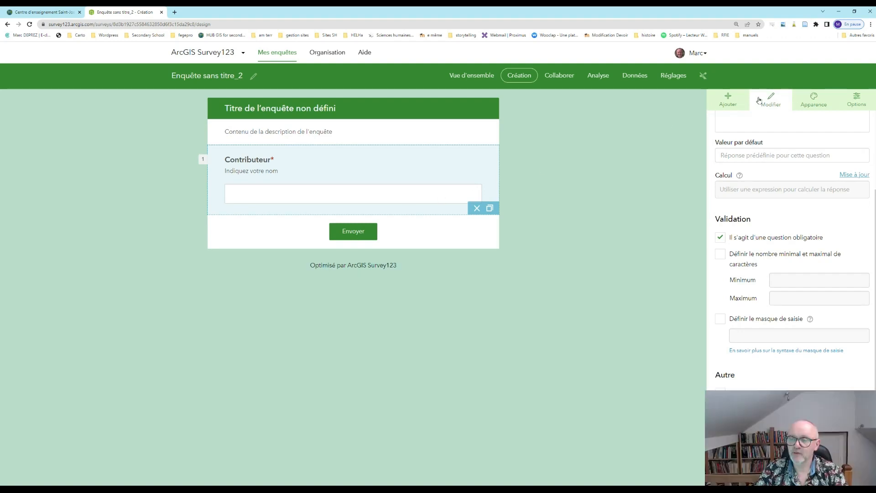
# Allow another response to be sent after submission, with the survey reloading automatically
pyautogui.click(858, 100)
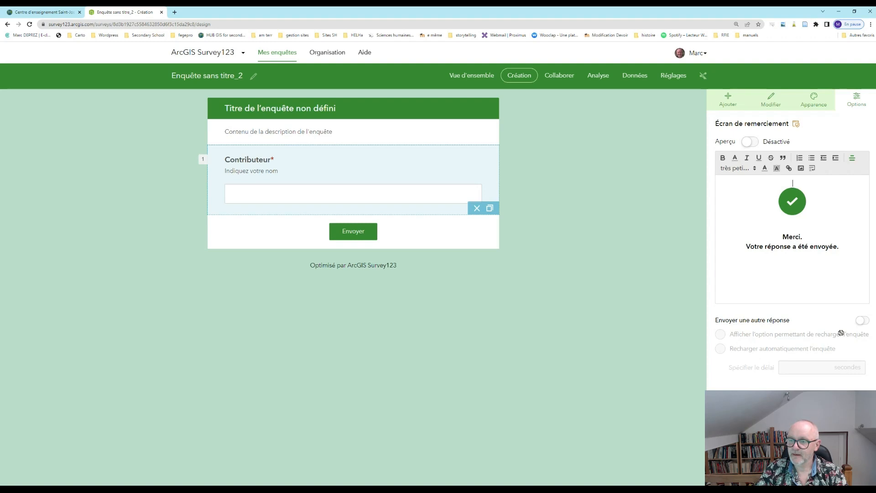
pyautogui.click(862, 320)
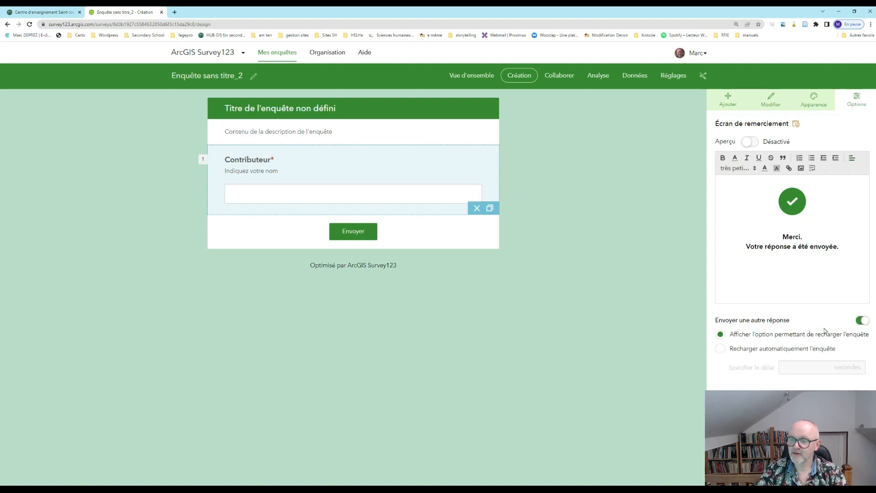
pyautogui.click(720, 349)
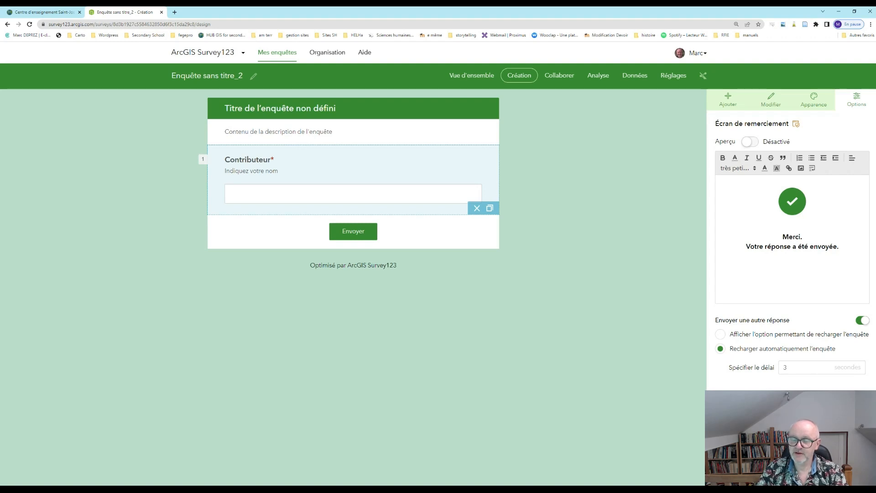
# Add a map question below the Contributeur question and label it "Lieu de l'observation"
pyautogui.click(727, 98)
pyautogui.scroll(-3, 794, 281)
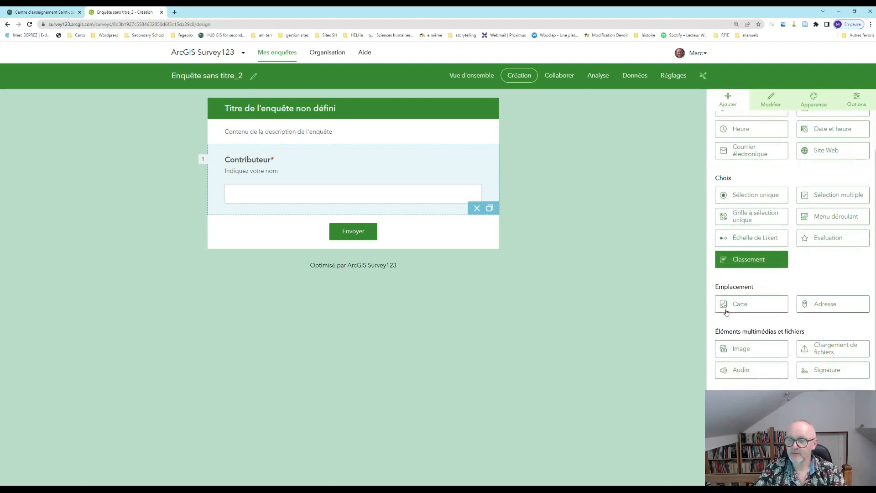
pyautogui.moveTo(743, 254); pyautogui.dragTo(390, 224)
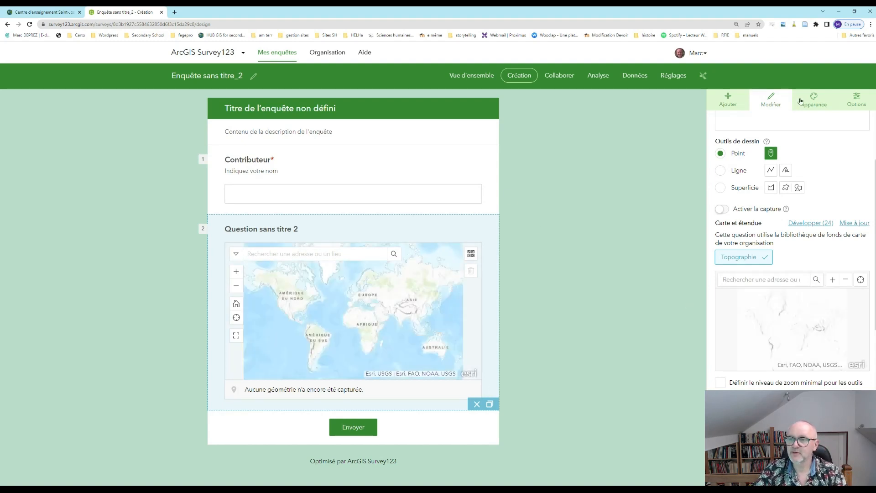
pyautogui.scroll(3, 753, 195)
pyautogui.tripleClick(779, 155)
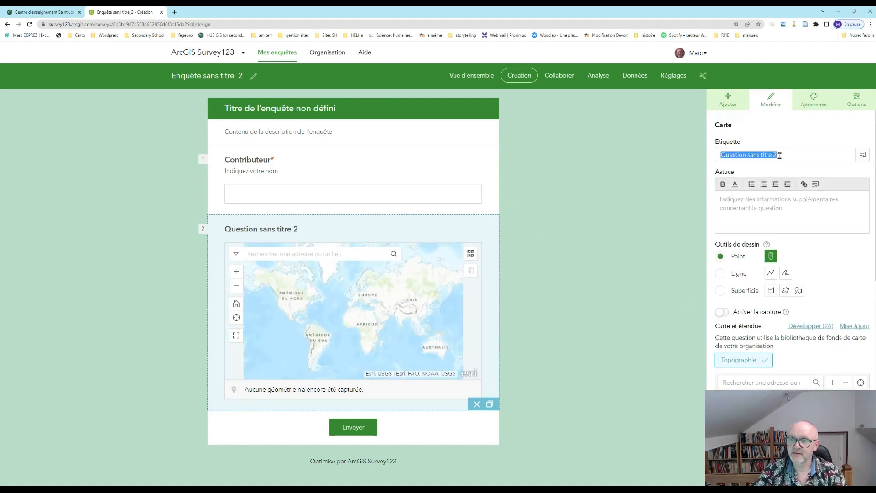
pyautogui.write("Liue de l'observation")
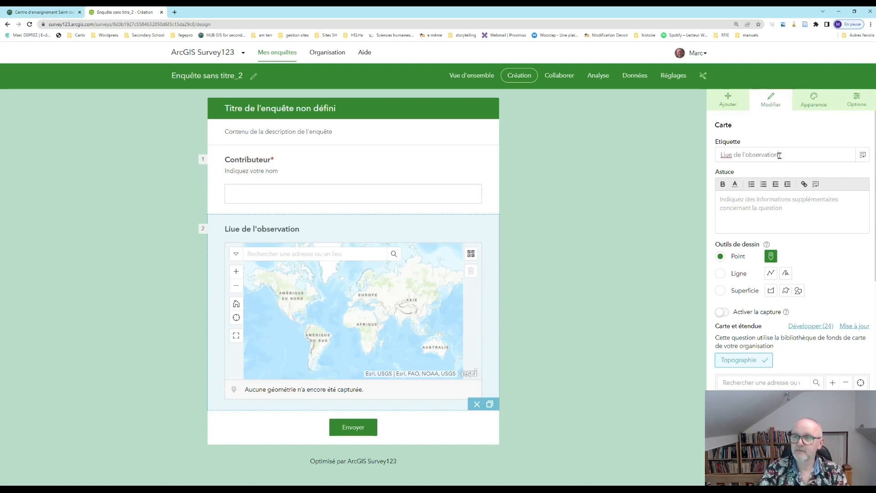
pyautogui.doubleClick(726, 156)
pyautogui.write('Lieu')
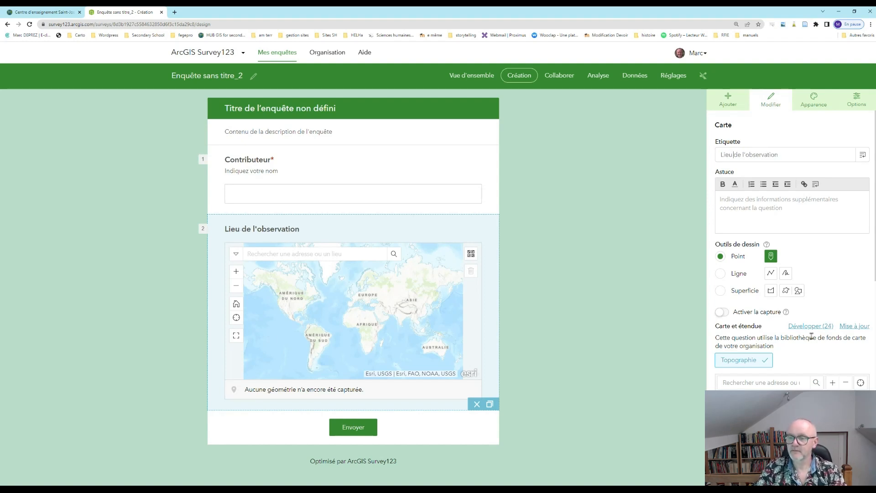
# Make the map question a mandatory question
pyautogui.scroll(-1, 726, 220)
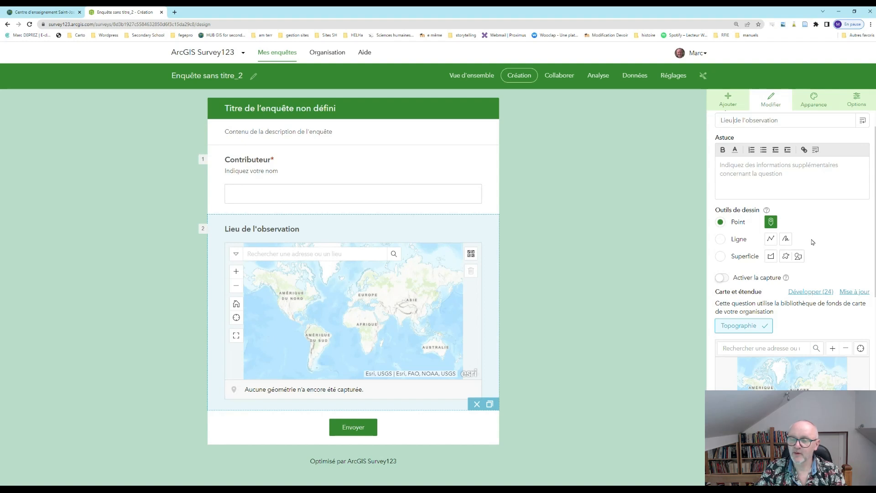
pyautogui.scroll(-5, 768, 324)
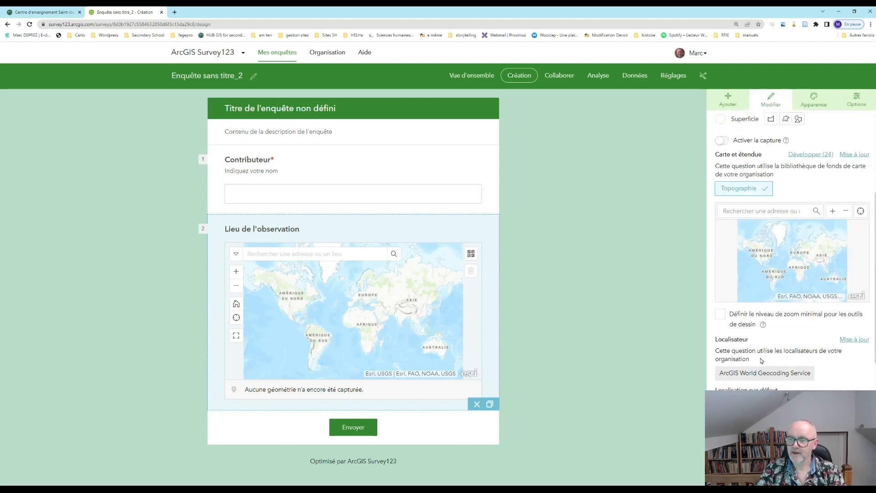
pyautogui.scroll(-5, 792, 247)
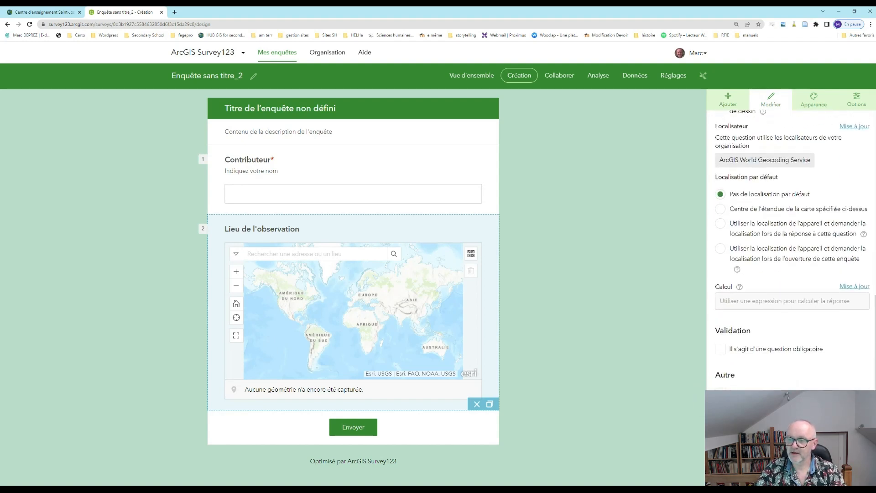
pyautogui.click(720, 350)
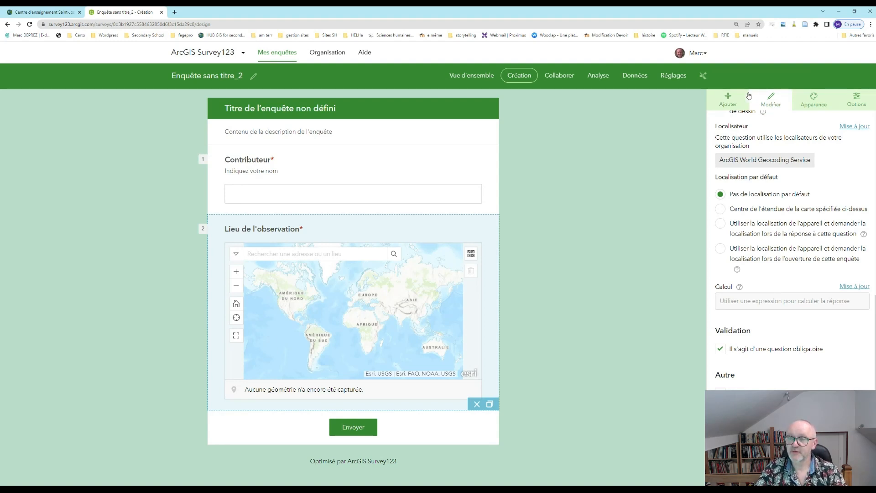
# Add a single-choice question below the map question
pyautogui.click(732, 100)
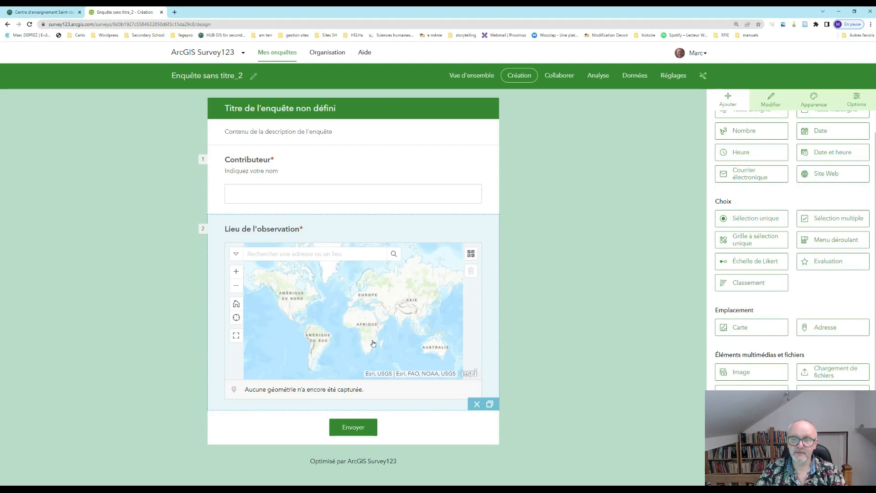
pyautogui.scroll(1, 710, 180)
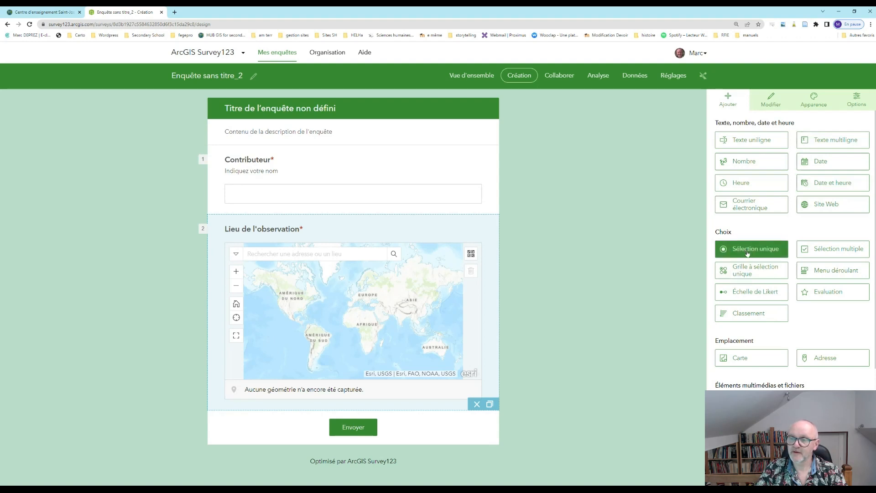
pyautogui.moveTo(747, 253); pyautogui.dragTo(348, 414)
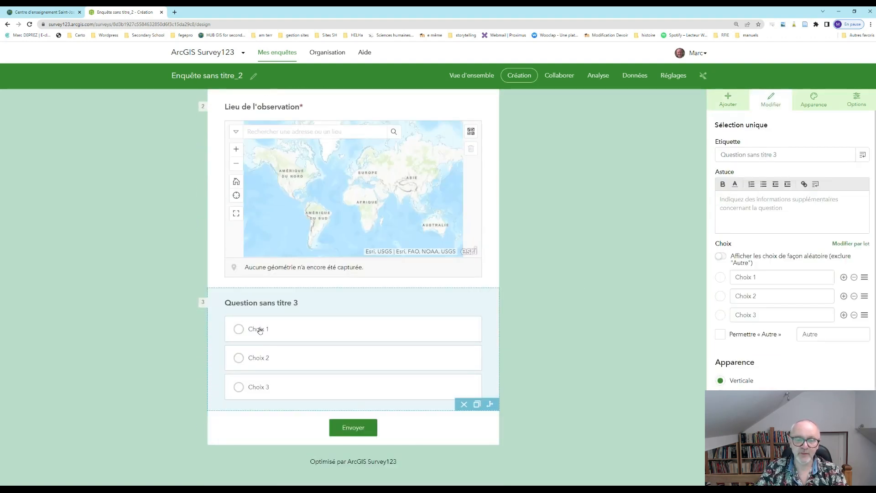
# Name the first two choices of the single-choice question "Concentration de production" and "Façade maritime"
pyautogui.moveTo(766, 278); pyautogui.dragTo(729, 279)
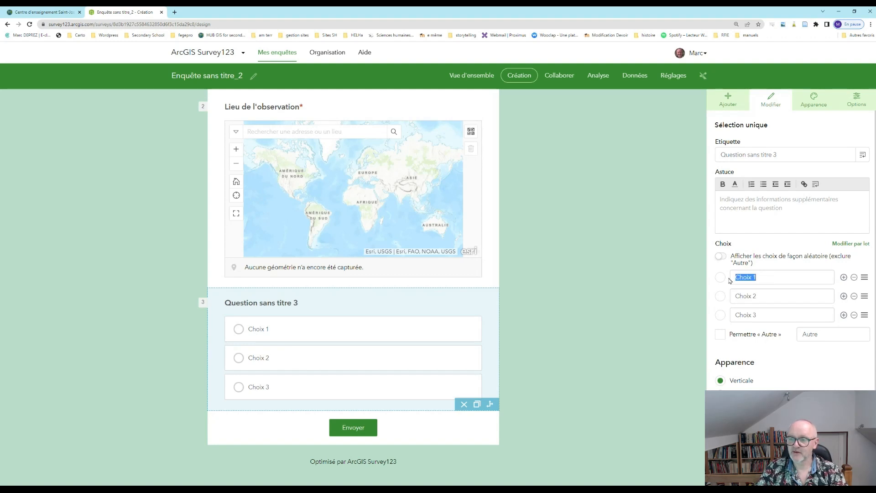
pyautogui.write('Concentrat')
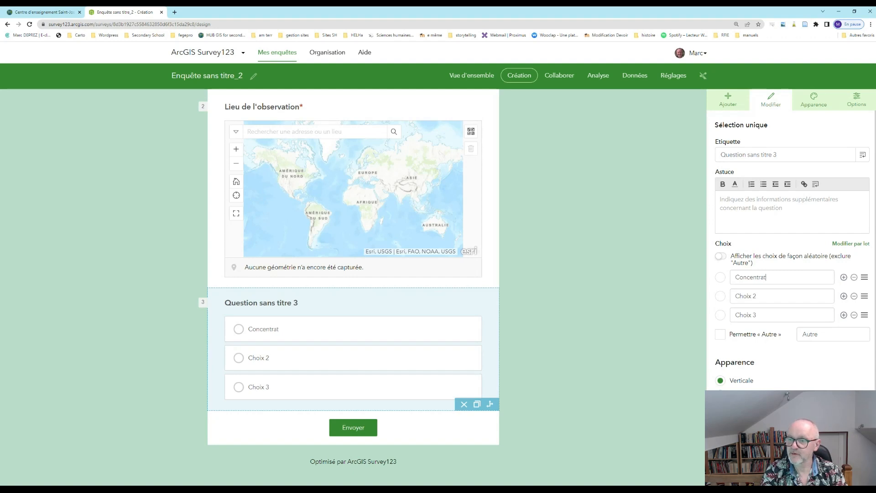
pyautogui.write('ion de production')
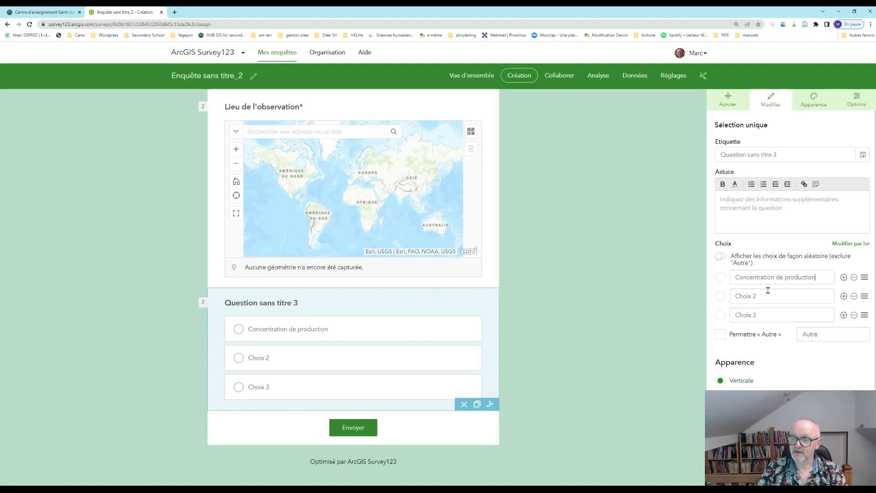
pyautogui.click(768, 292)
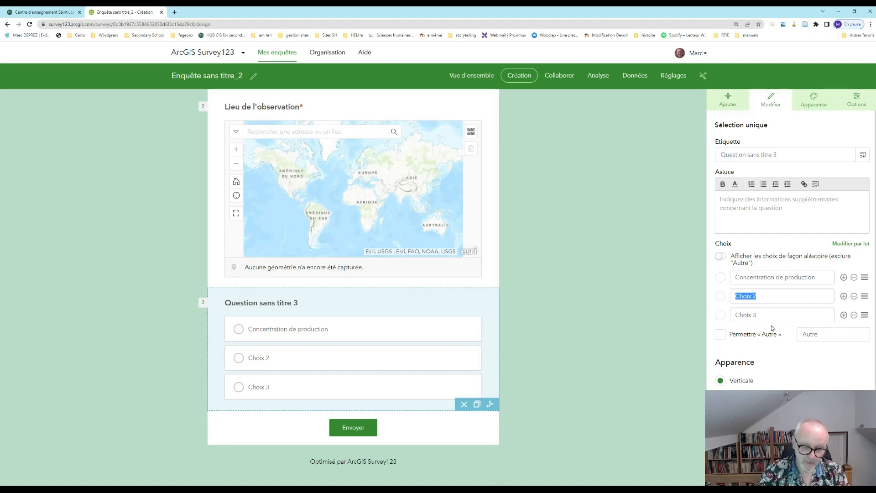
pyautogui.write('Fa')
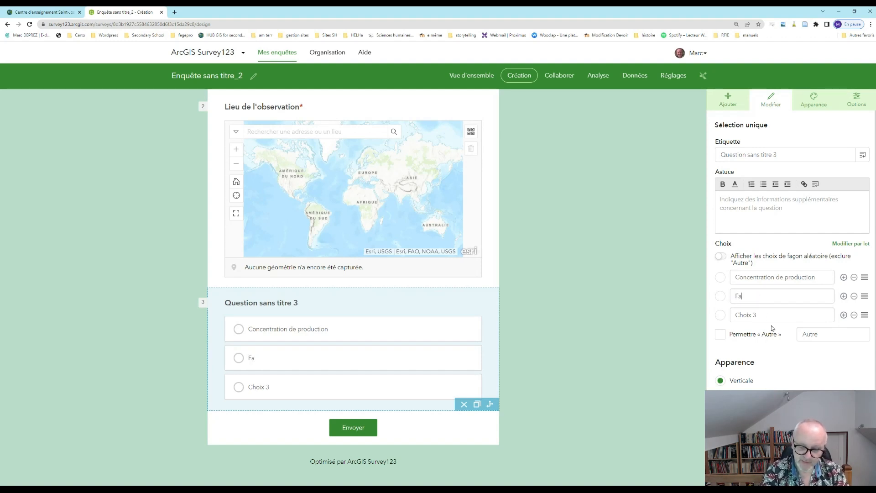
pyautogui.write('çade maritile')
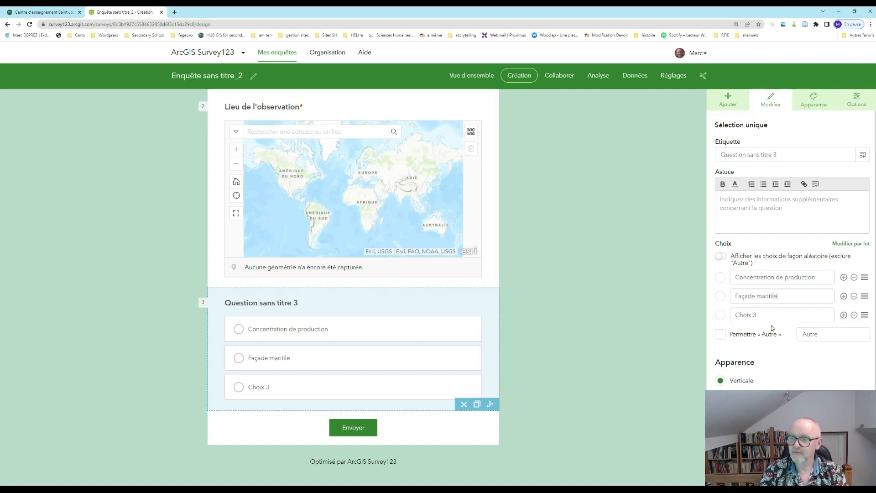
pyautogui.press('BackSpace')
pyautogui.press('BackSpace')
pyautogui.write('me')
# Name the third choice of the single-choice question "Extraction/transport des énergies"
pyautogui.click(772, 312)
pyautogui.write('.0.')
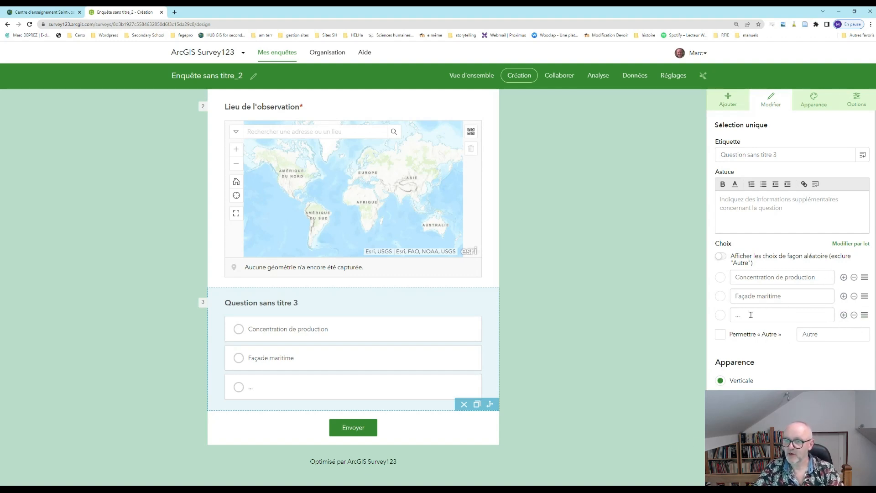
pyautogui.hotkey('ctrl', 'a')
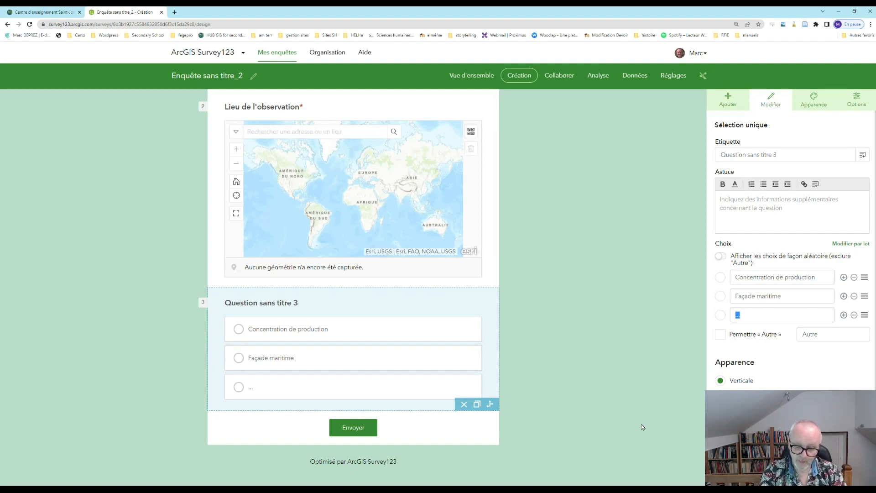
pyautogui.write('Extractio')
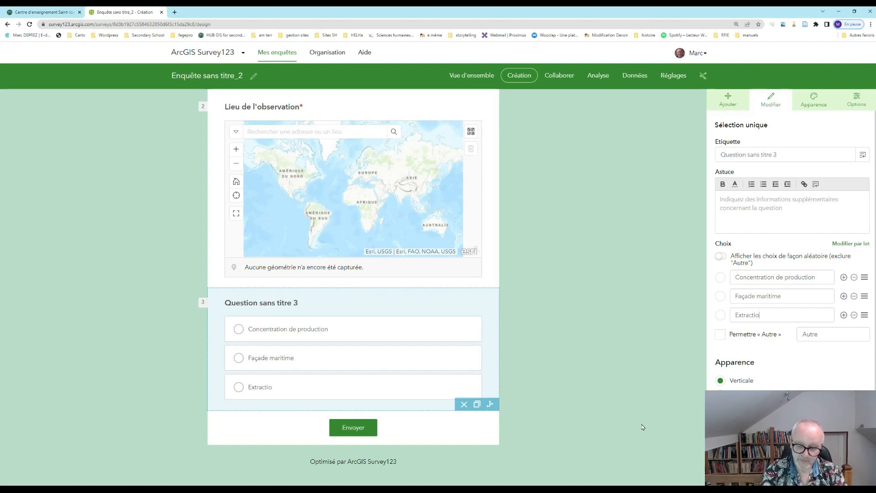
pyautogui.write('n/transport de')
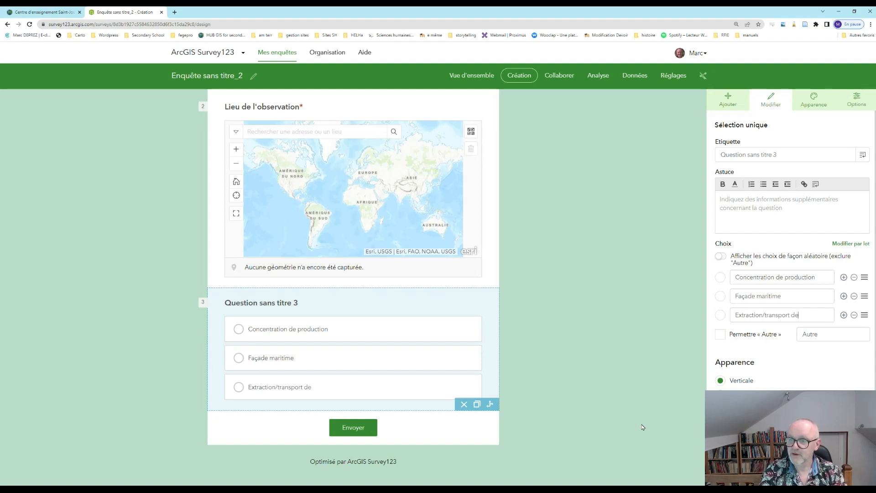
pyautogui.write('s énergies')
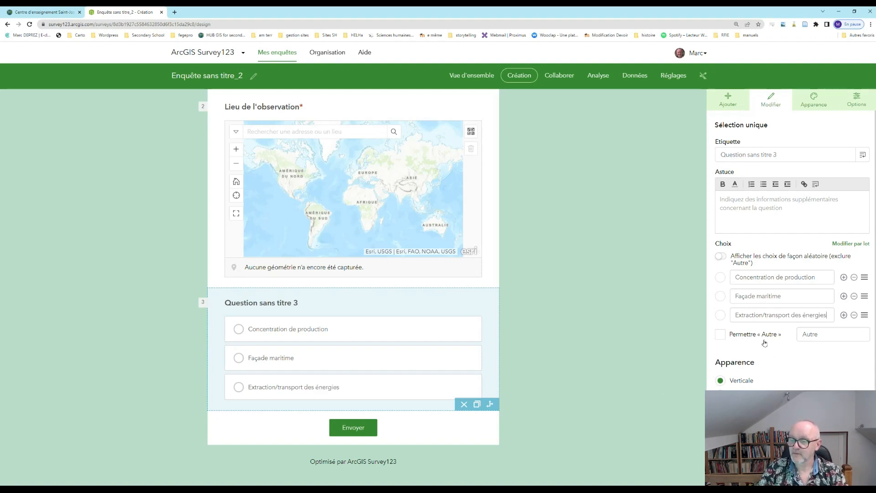
# Add a fourth choice named "..." and make the single-choice question mandatory
pyautogui.click(844, 315)
pyautogui.tripleClick(754, 334)
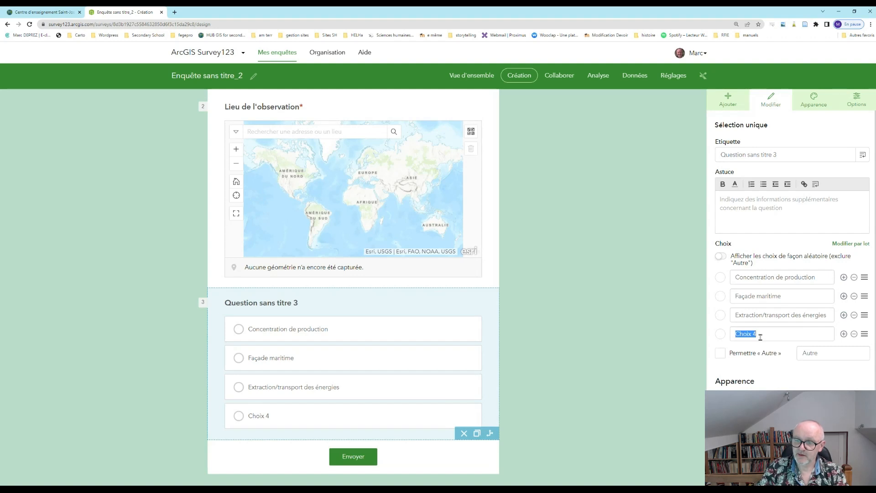
pyautogui.write('...')
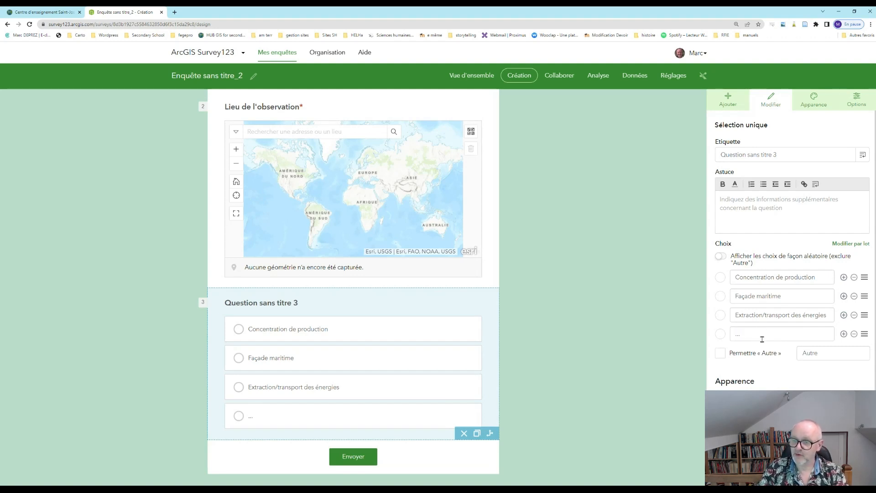
pyautogui.scroll(-2, 761, 332)
pyautogui.click(725, 381)
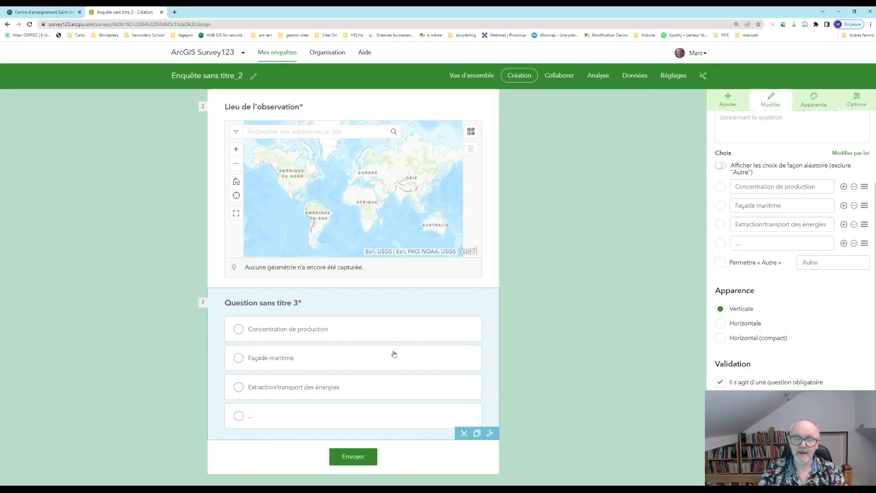
# Add a multiline text question labelled "Commentaire" below the single-choice question
pyautogui.click(728, 100)
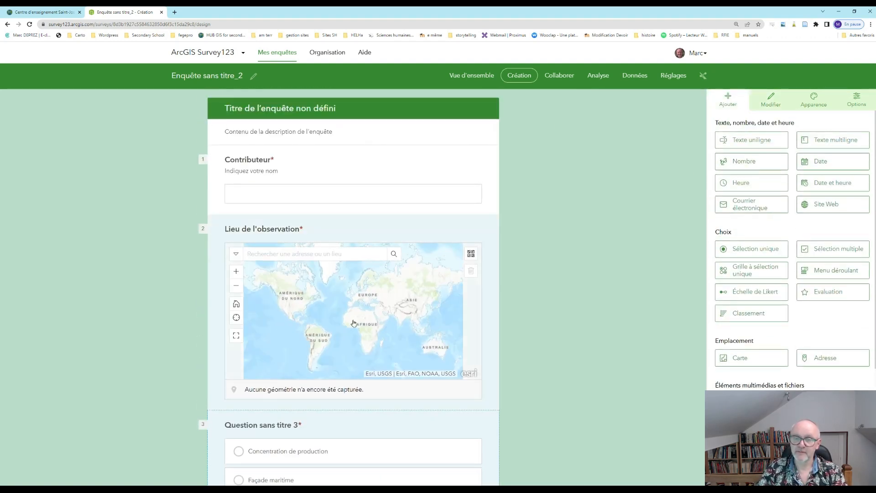
pyautogui.scroll(-3, 354, 324)
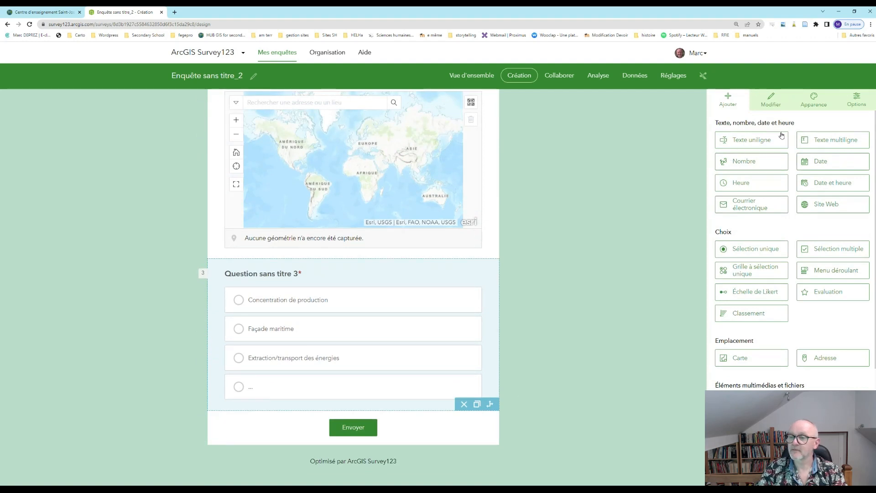
pyautogui.moveTo(831, 140); pyautogui.dragTo(297, 413)
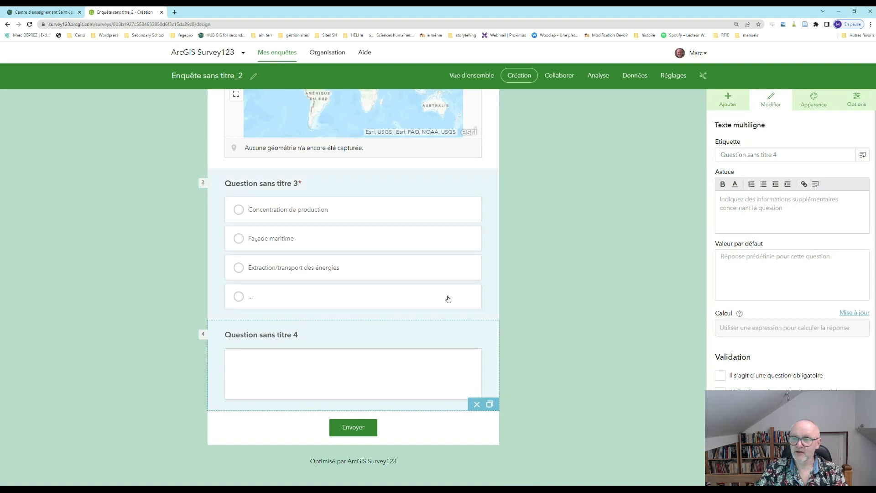
pyautogui.tripleClick(782, 155)
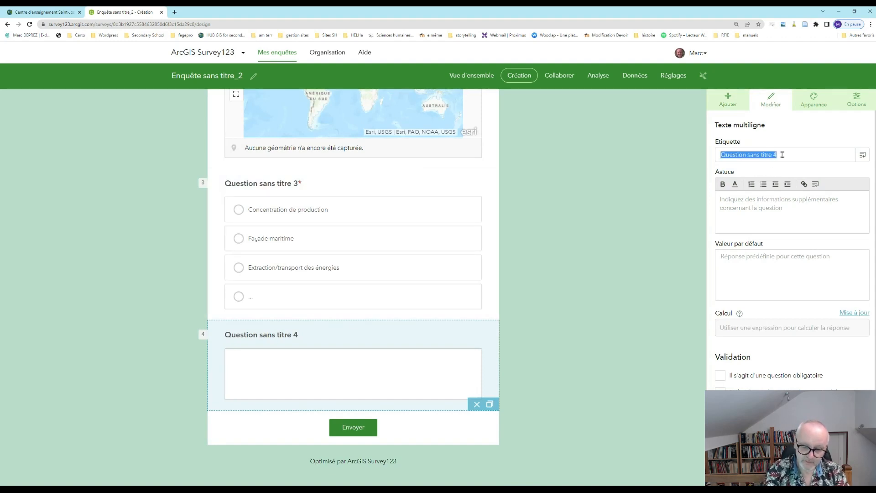
pyautogui.write('Commenta')
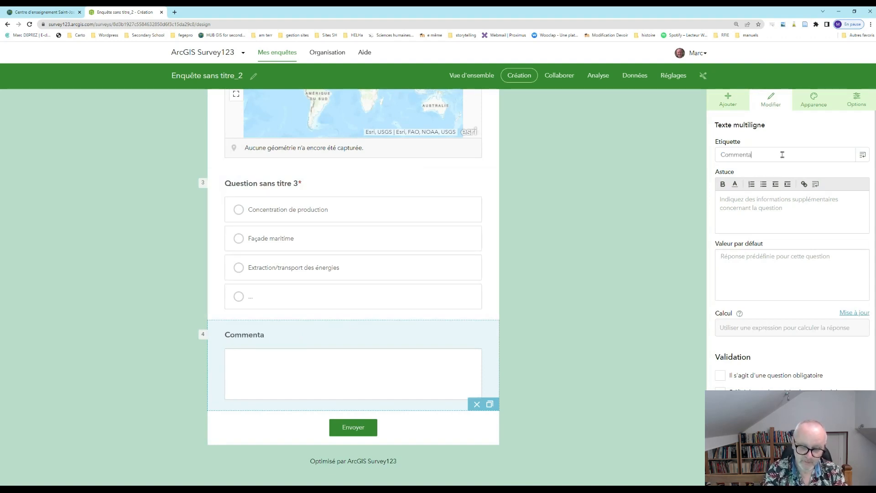
pyautogui.write('ire')
pyautogui.scroll(-2, 773, 244)
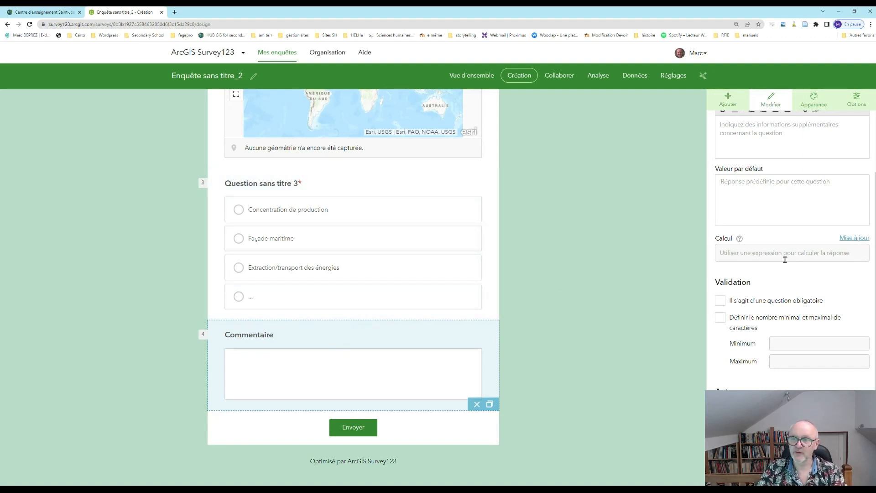
# Insert a mandatory single-line text question labelled "Nom de l'observation" between the contributor and map questions
pyautogui.scroll(5, 371, 239)
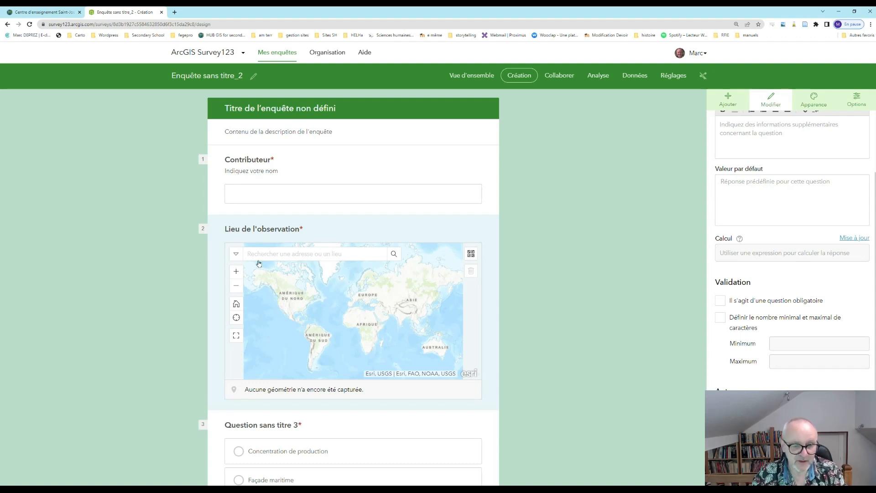
pyautogui.scroll(2, 830, 178)
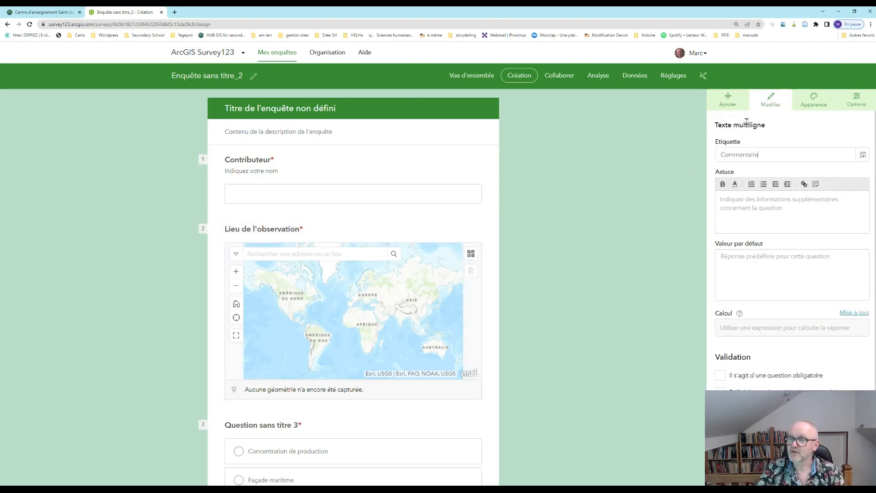
pyautogui.click(728, 100)
pyautogui.moveTo(770, 144); pyautogui.dragTo(360, 220)
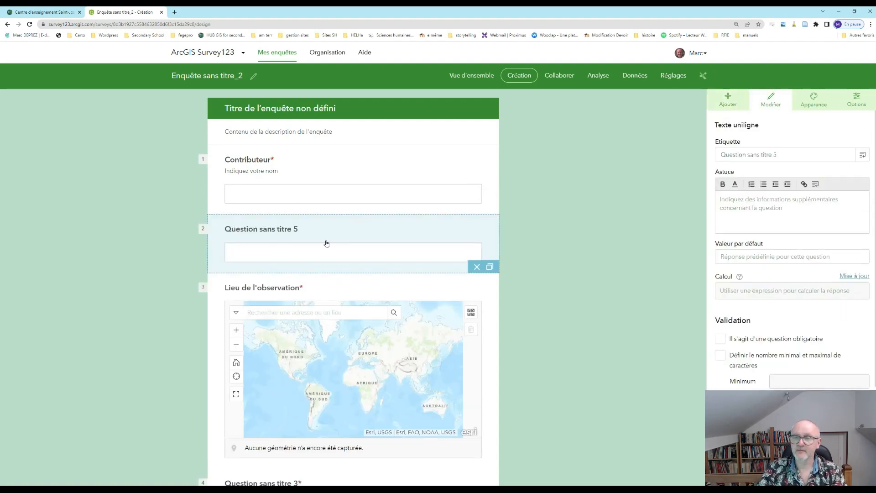
pyautogui.tripleClick(759, 156)
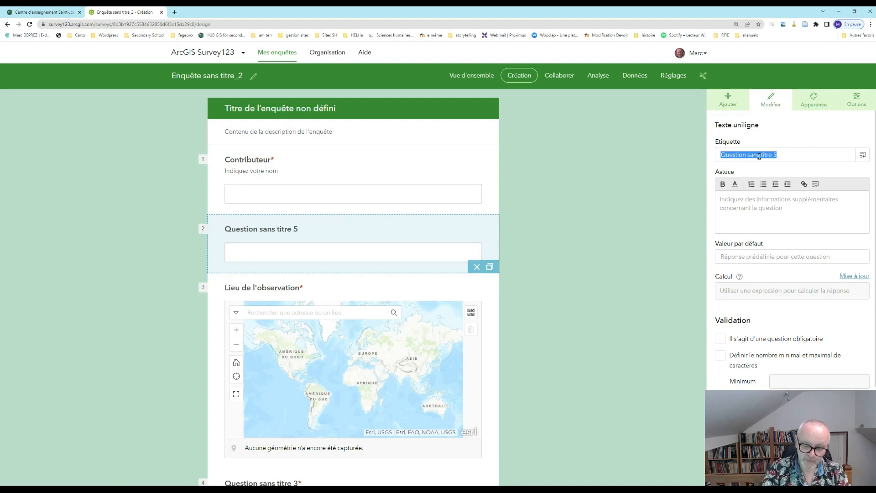
pyautogui.write("Nom de l'observation")
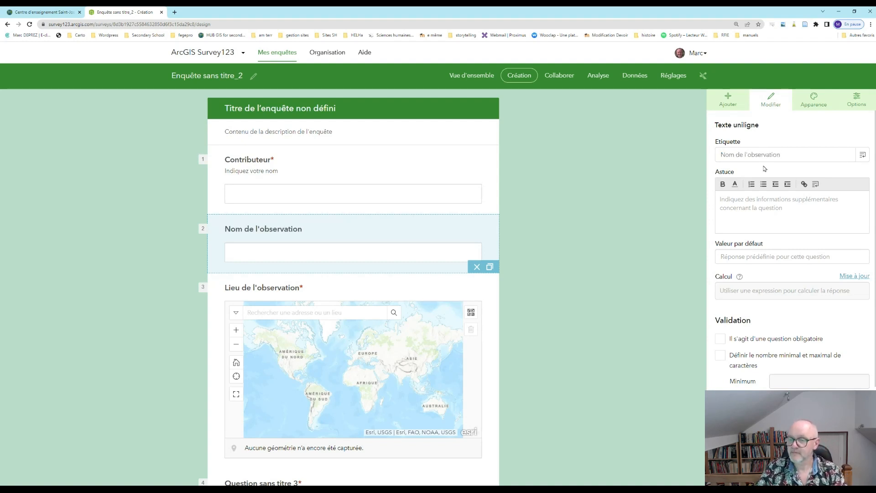
pyautogui.scroll(-2, 766, 169)
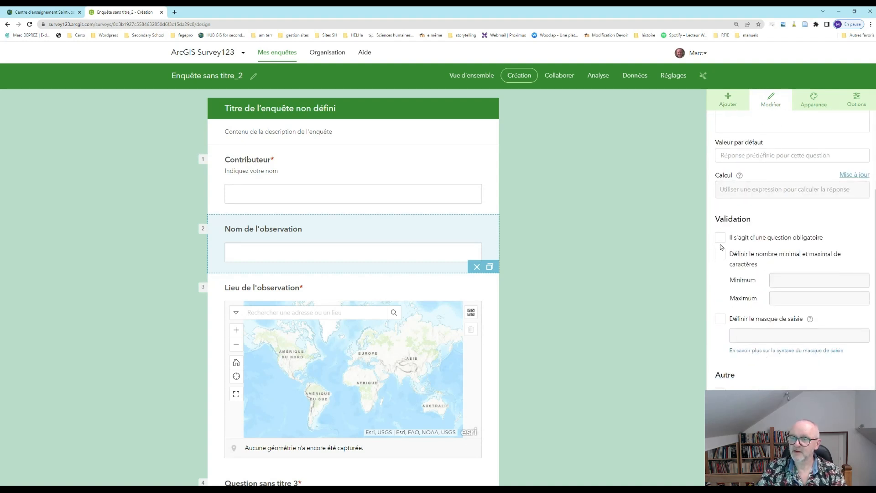
# Add an image question labelled "Photographie oblique ou au sol" below the comment question
pyautogui.scroll(-6, 365, 265)
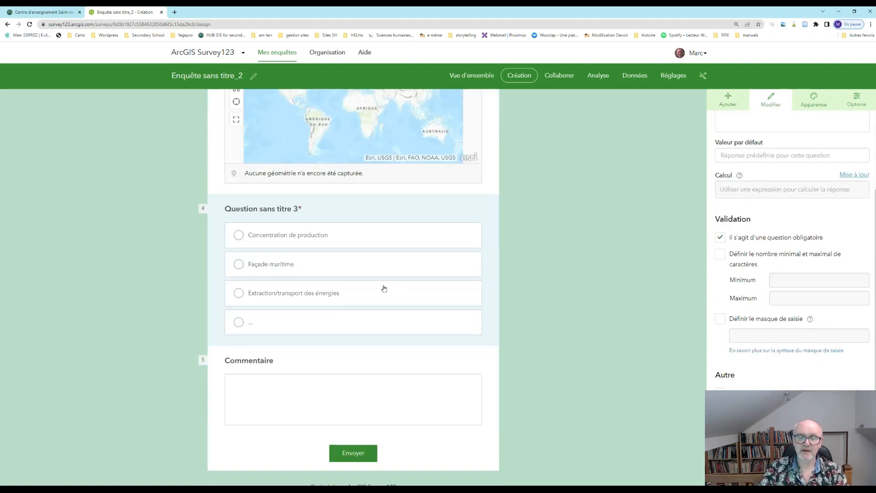
pyautogui.scroll(3, 746, 127)
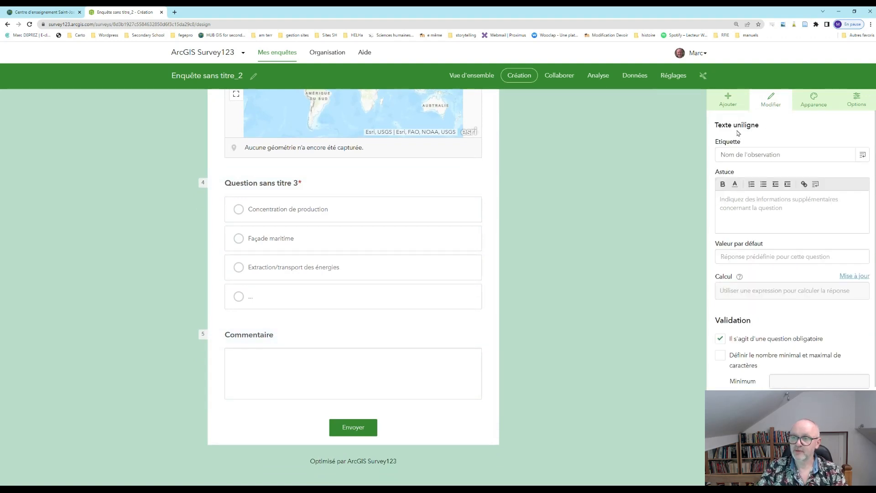
pyautogui.click(727, 101)
pyautogui.scroll(-3, 719, 315)
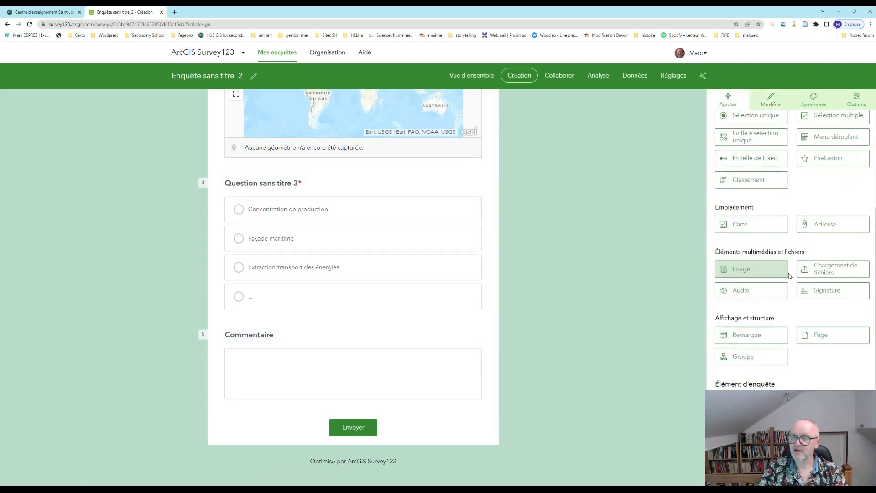
pyautogui.moveTo(746, 272); pyautogui.dragTo(326, 419)
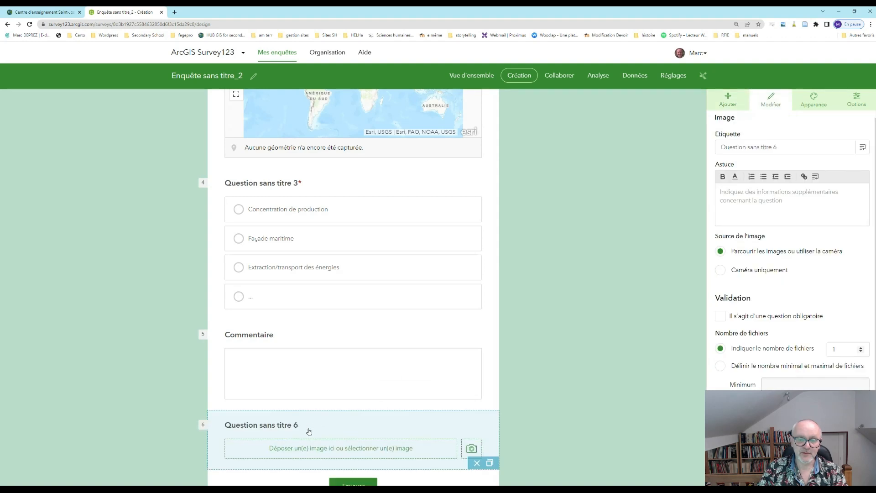
pyautogui.scroll(-2, 382, 380)
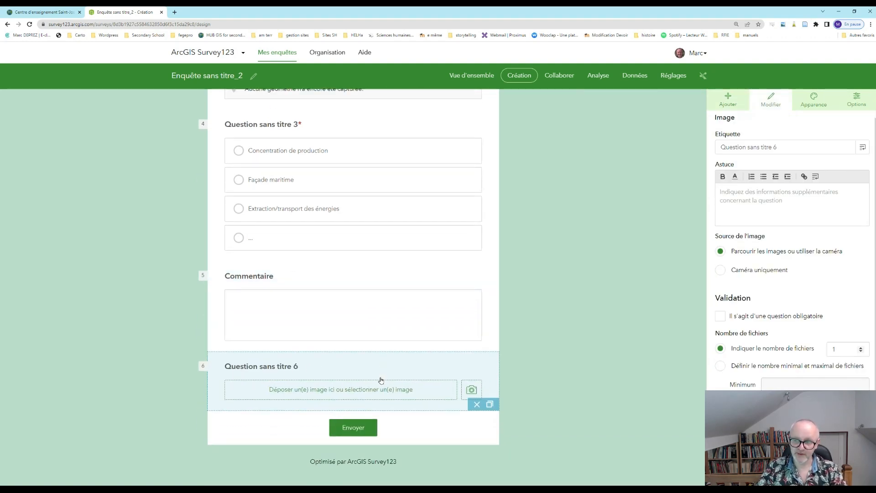
pyautogui.tripleClick(780, 146)
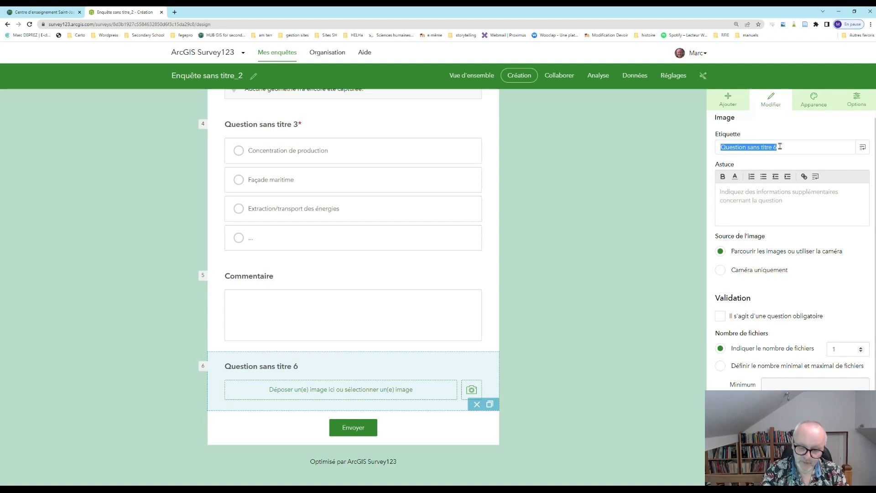
pyautogui.write('Photographie oblique ou au sol')
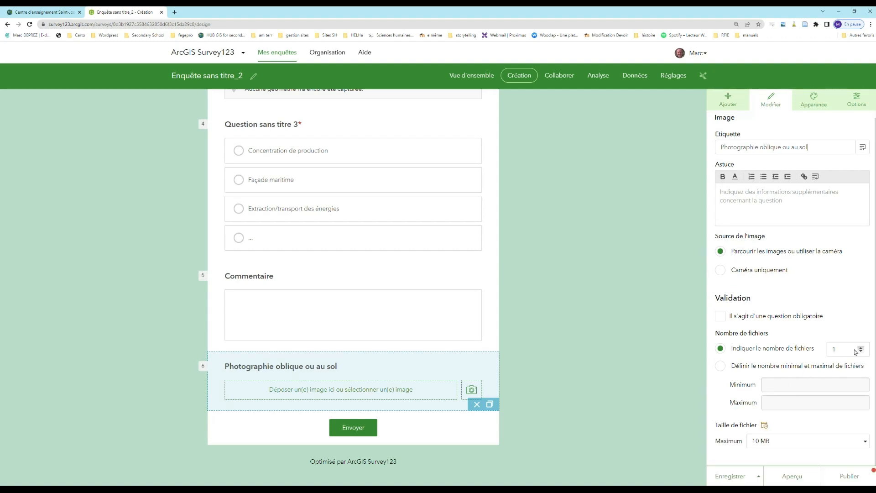
# Set the image question to accept a minimum of 1 and a maximum of 3 files
pyautogui.click(720, 366)
pyautogui.click(774, 385)
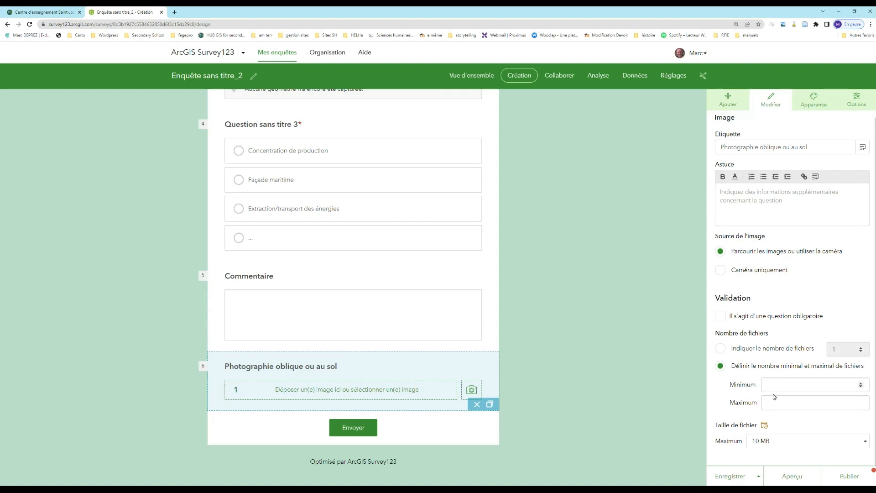
pyautogui.write('1')
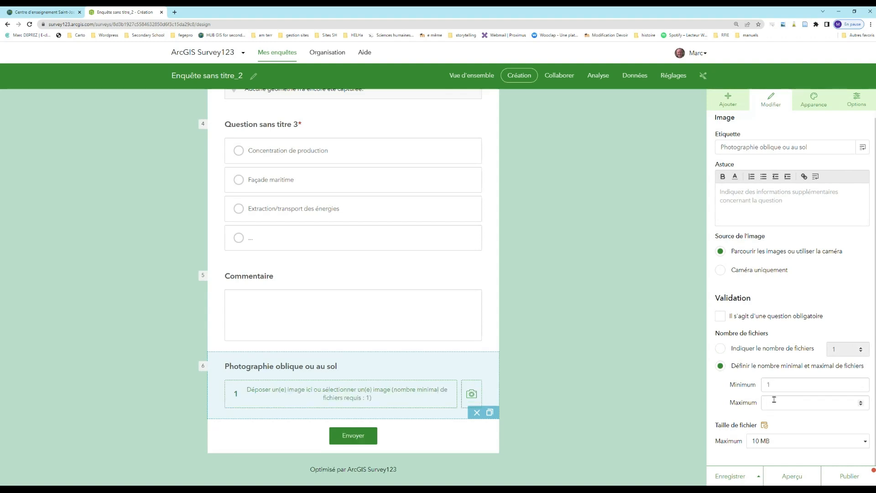
pyautogui.click(775, 400)
pyautogui.write('3')
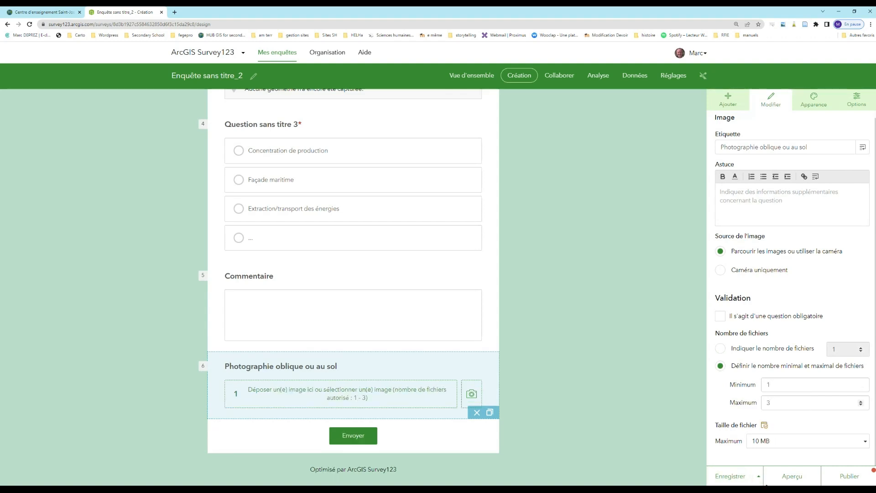
# Rename the single-choice question as "Nature de l'observation"
pyautogui.scroll(8, 341, 313)
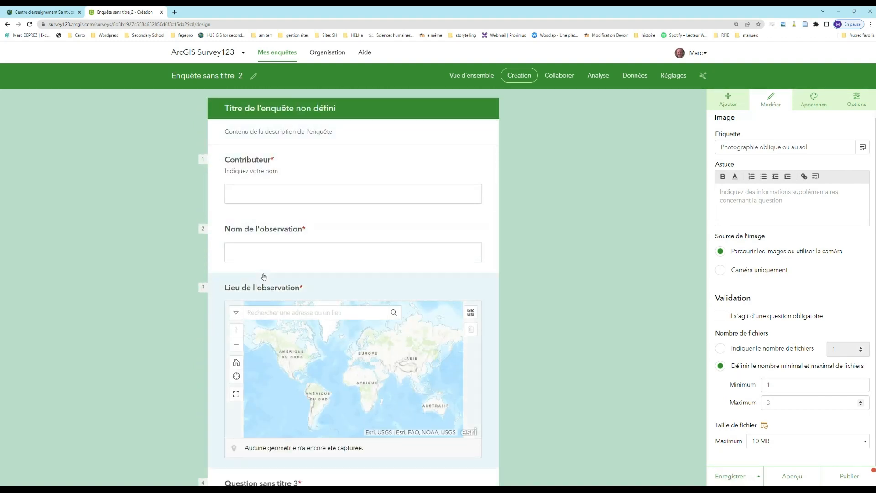
pyautogui.scroll(-3, 305, 261)
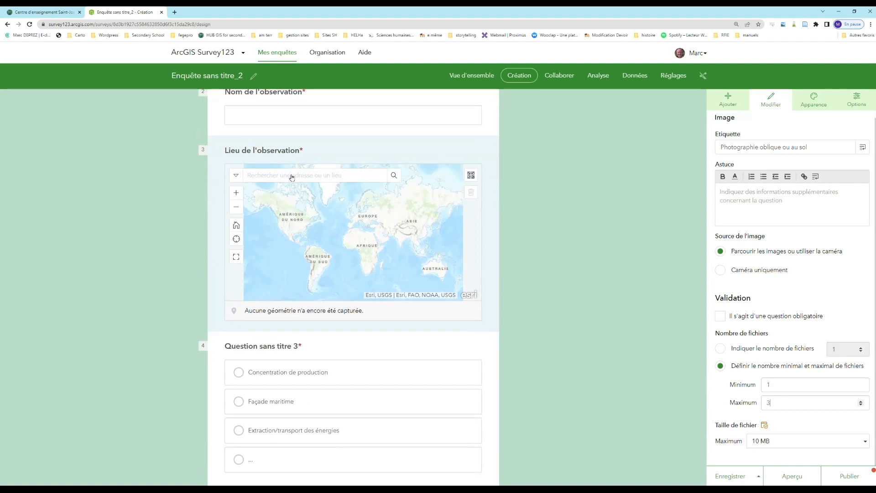
pyautogui.scroll(-2, 292, 265)
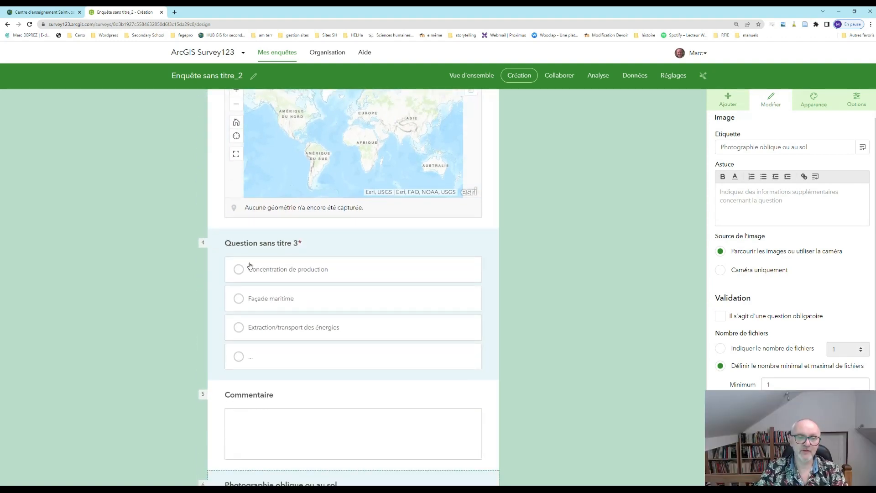
pyautogui.click(299, 246)
pyautogui.tripleClick(782, 154)
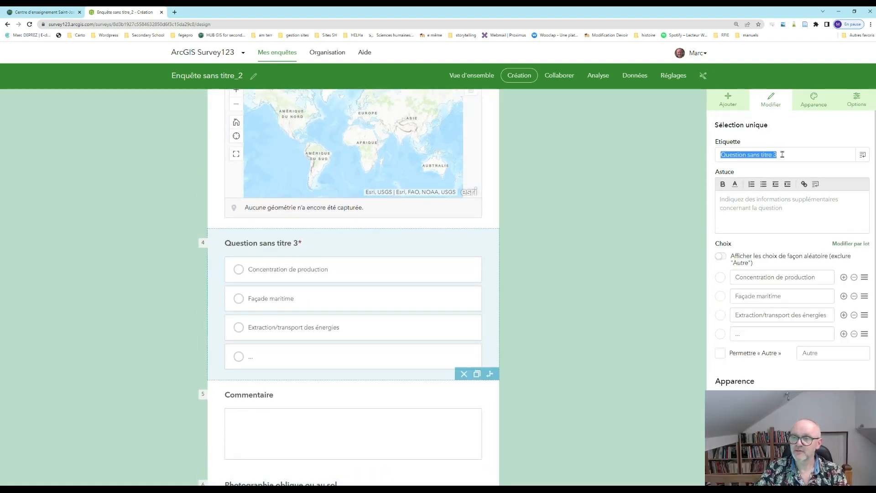
pyautogui.write('Natu')
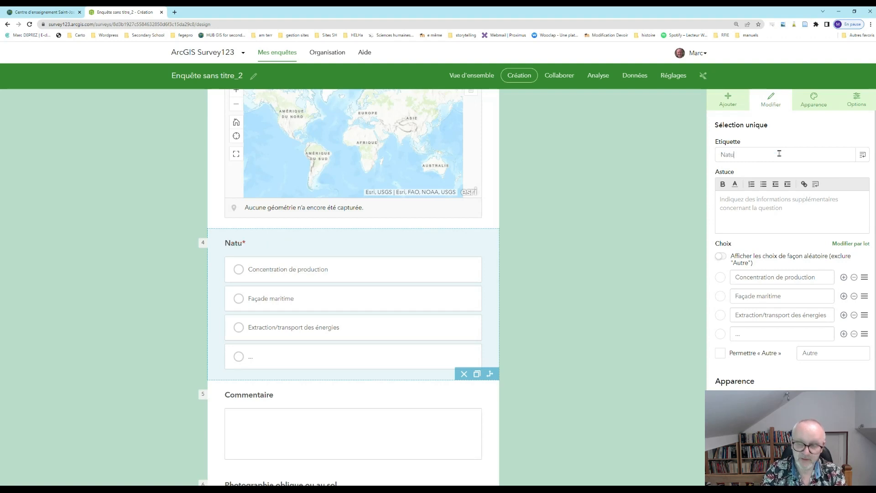
pyautogui.write("re de l'observation")
# Publish the survey and dismiss the publication message
pyautogui.scroll(-3, 349, 288)
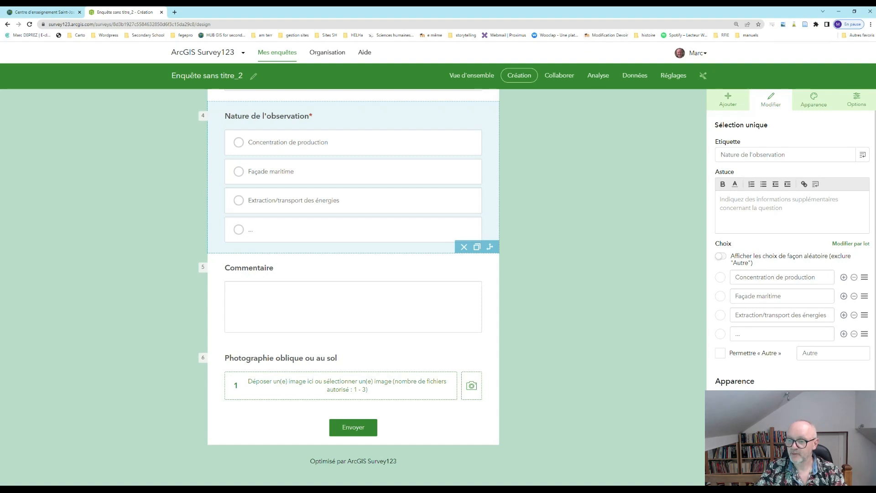
pyautogui.click(841, 469)
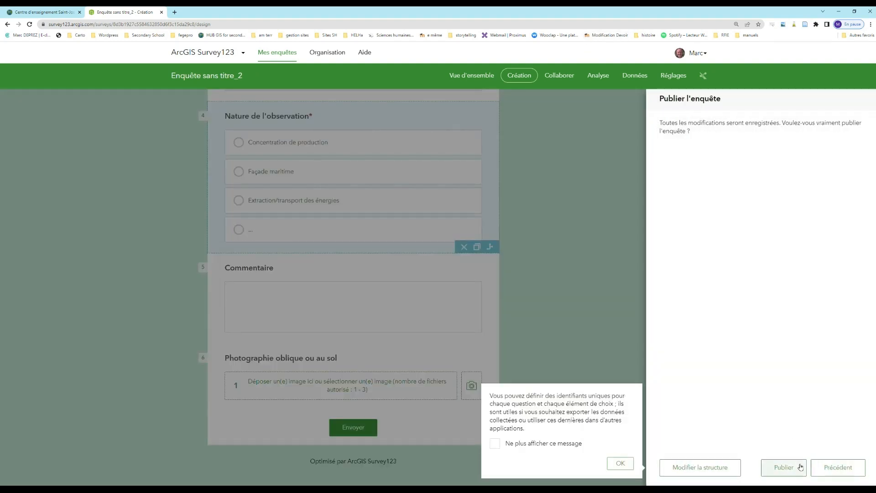
pyautogui.click(791, 468)
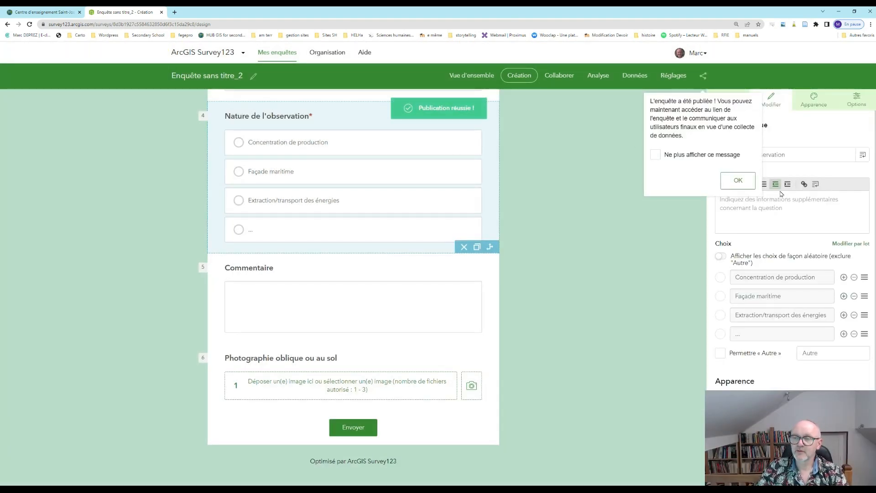
pyautogui.click(738, 181)
# Allow everyone (public) to submit data to the survey and save the sharing settings
pyautogui.click(561, 76)
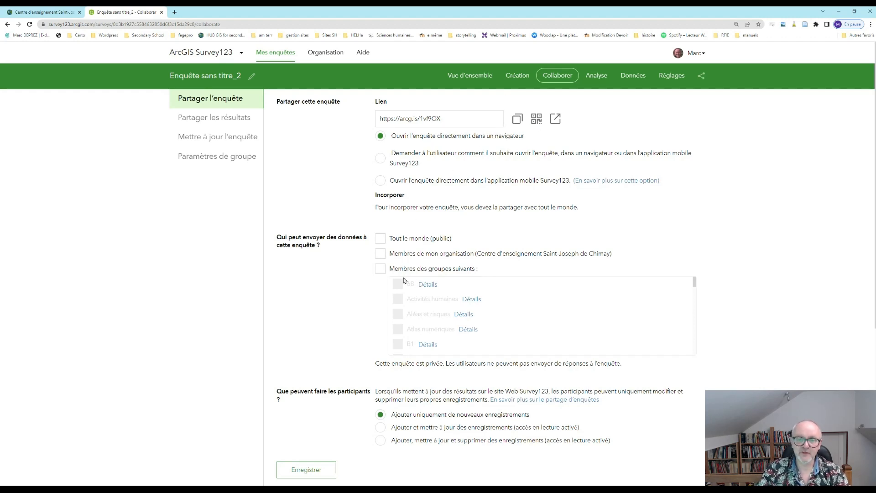
pyautogui.click(381, 239)
pyautogui.scroll(-5, 377, 401)
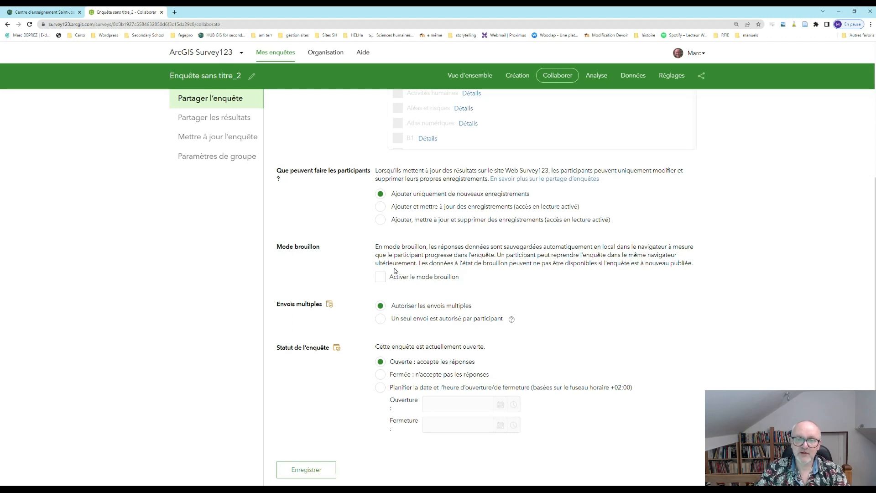
pyautogui.scroll(-1, 470, 310)
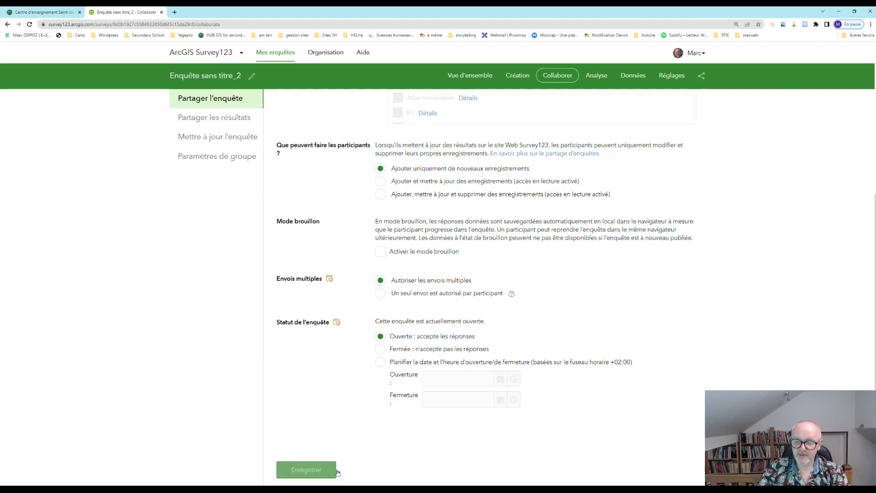
pyautogui.click(300, 470)
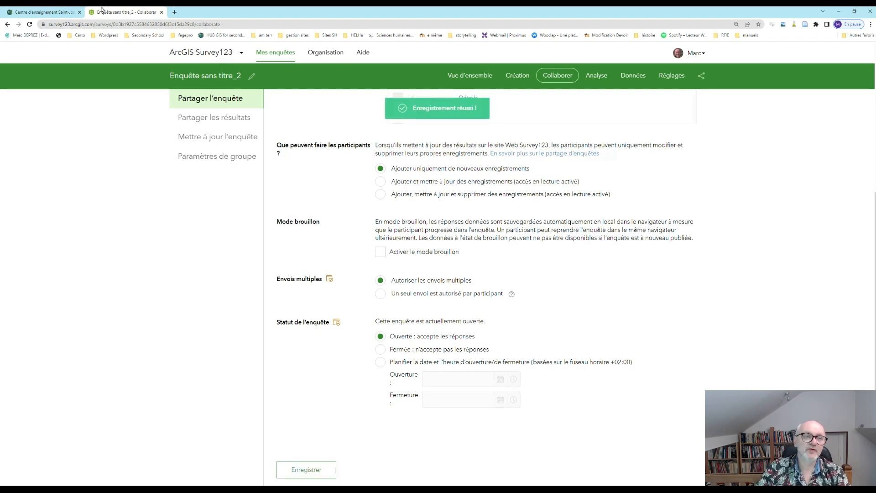
# Switch to ArcGIS Online and open the Survey-Enquête sans titre_2 folder in the personal content
pyautogui.click(45, 11)
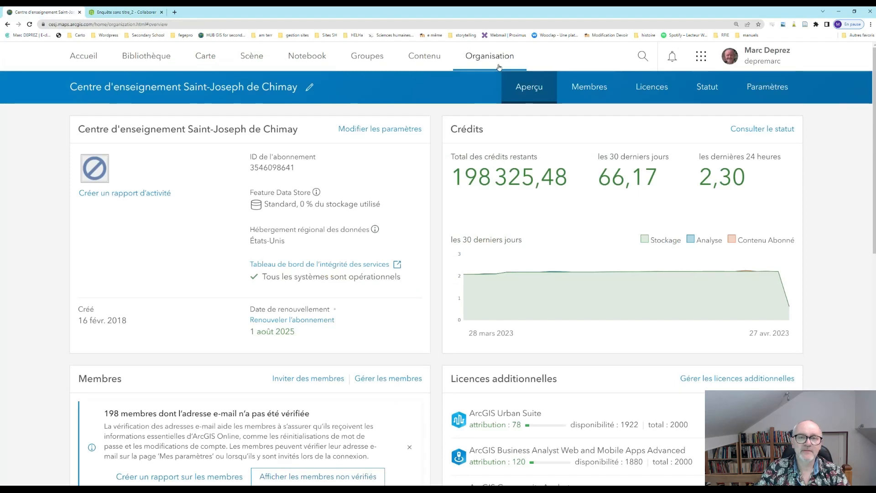
pyautogui.click(425, 56)
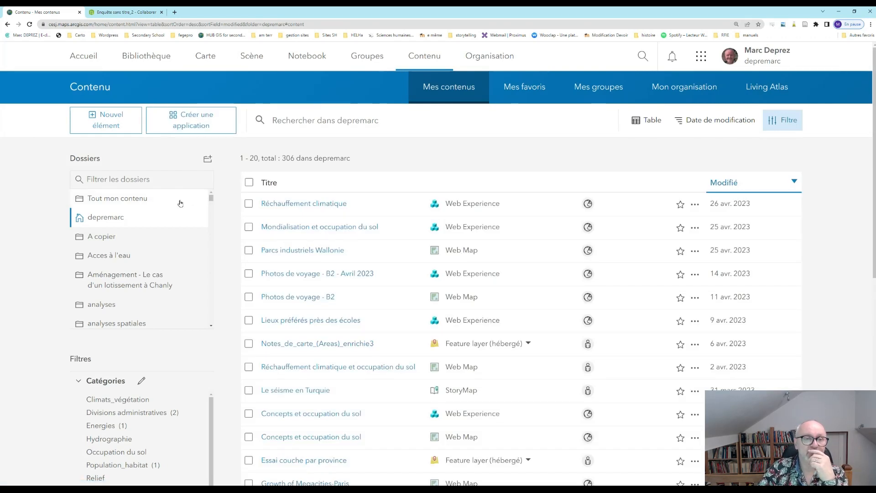
pyautogui.click(157, 201)
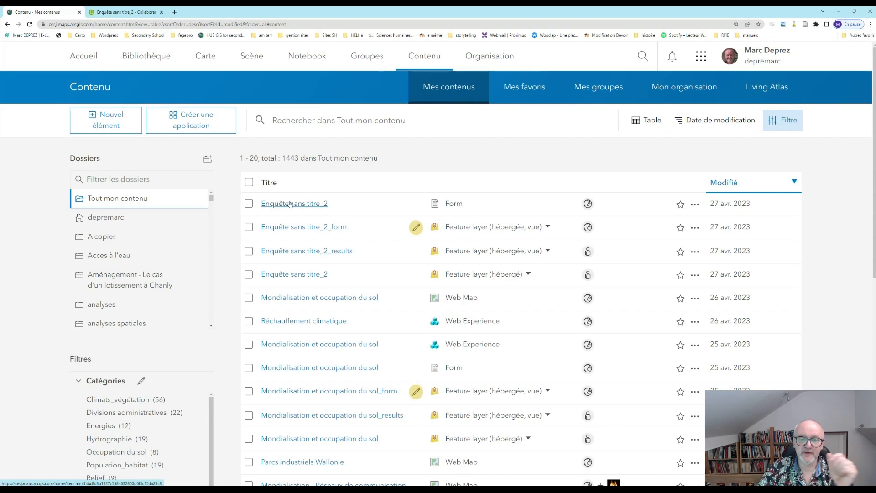
pyautogui.moveTo(209, 198); pyautogui.dragTo(201, 292)
pyautogui.scroll(-3, 168, 283)
pyautogui.scroll(-3, 168, 283)
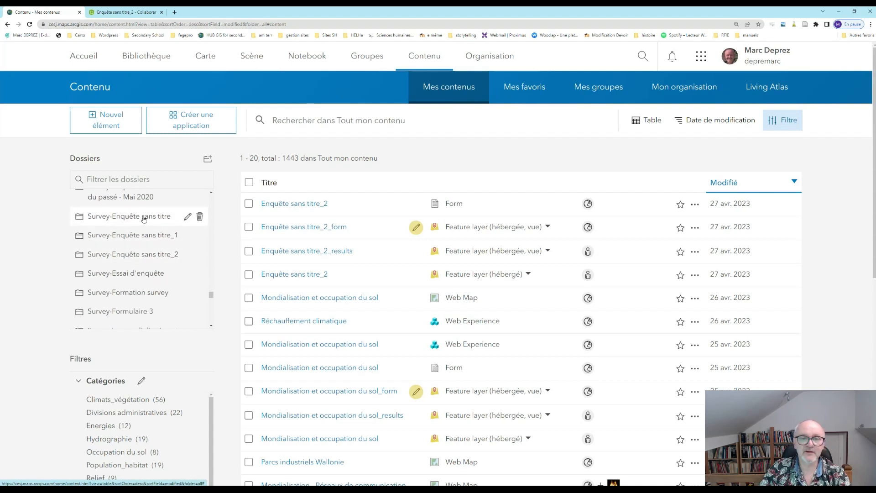
pyautogui.click(129, 256)
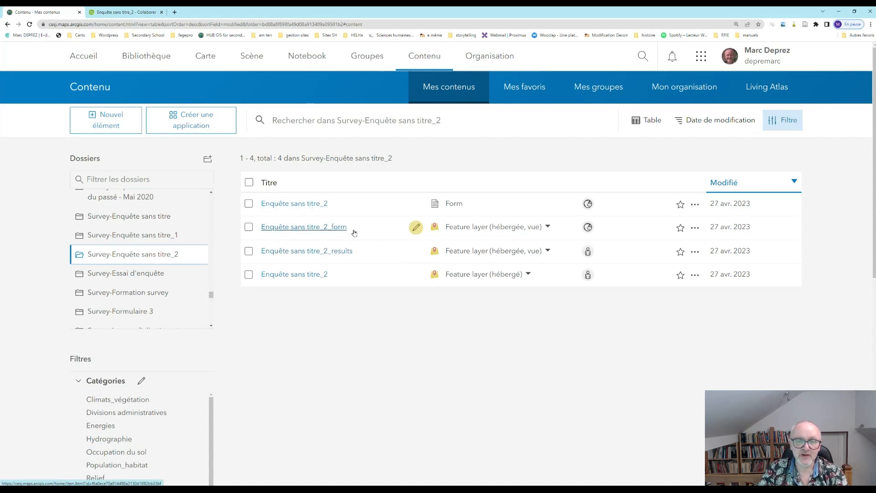
# Open the hosted feature layer view Enquête sans titre_2_form from the survey folder in Map Viewer
pyautogui.moveTo(418, 228)
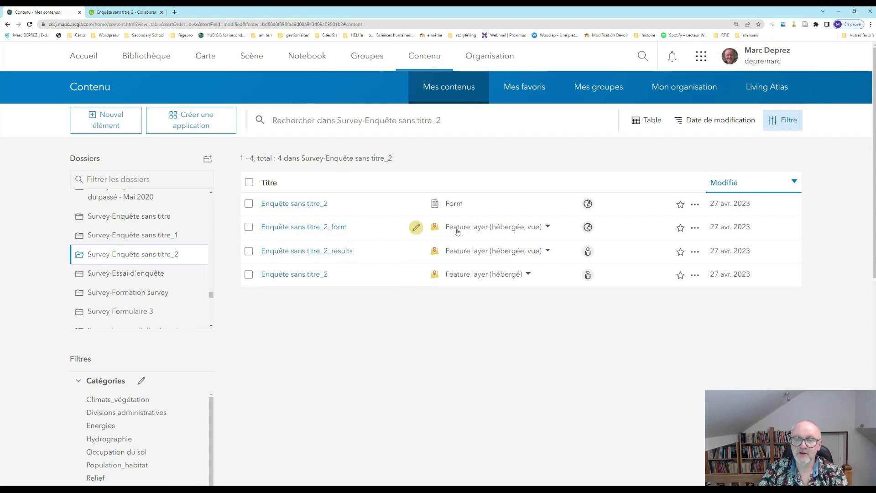
pyautogui.moveTo(596, 232)
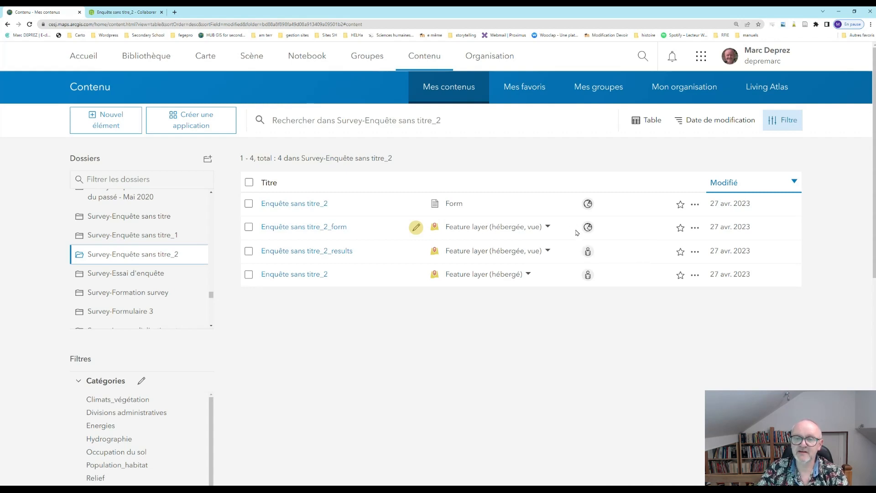
pyautogui.click(284, 230)
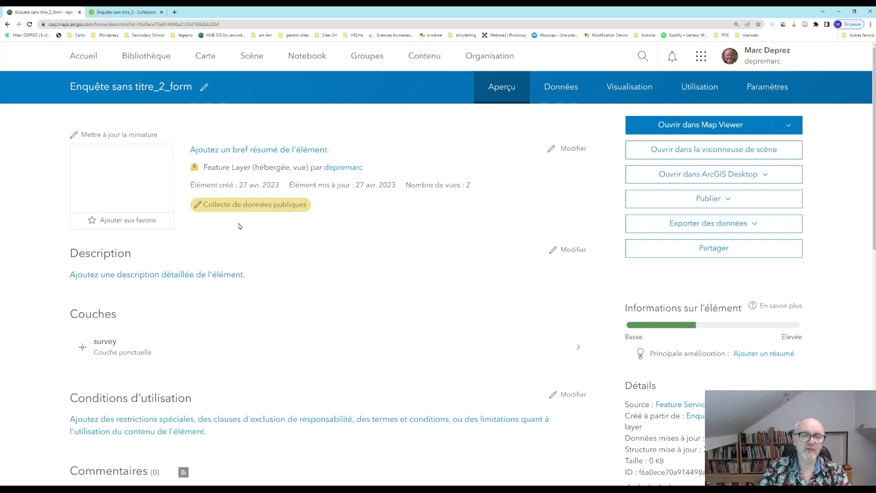
pyautogui.click(117, 179)
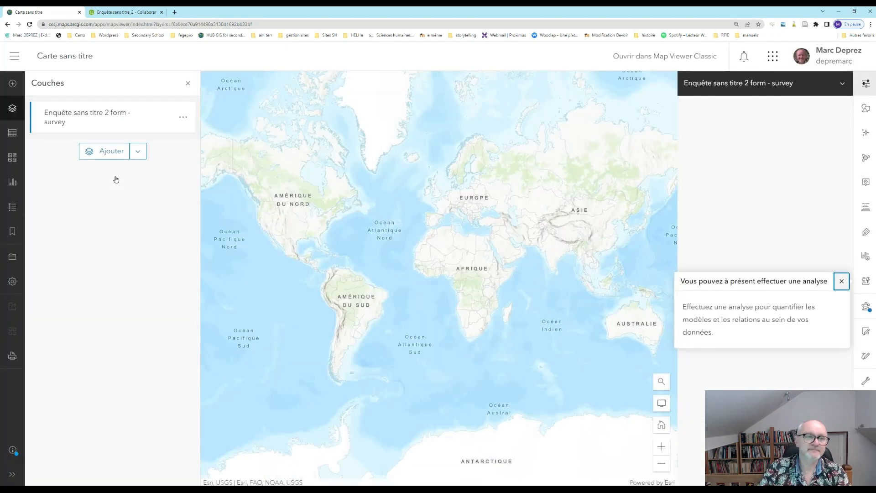
# Rename the survey form layer in the map as "Observations"
pyautogui.click(183, 117)
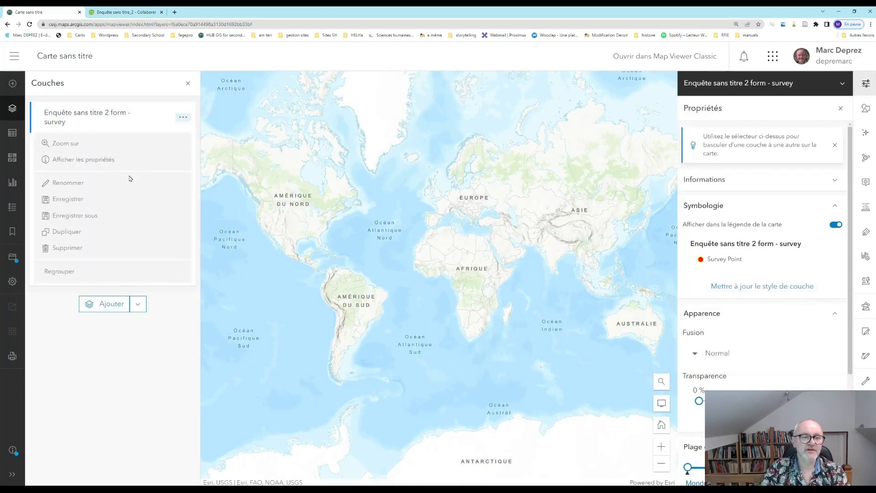
pyautogui.click(73, 183)
pyautogui.moveTo(152, 166); pyautogui.dragTo(24, 168)
pyautogui.click(158, 167)
pyautogui.moveTo(160, 167); pyautogui.dragTo(40, 167)
pyautogui.write('Observations')
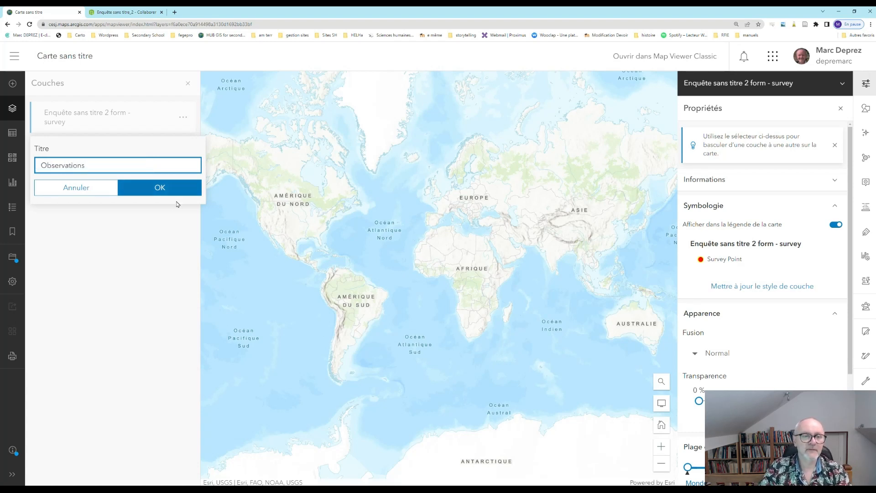
pyautogui.click(175, 191)
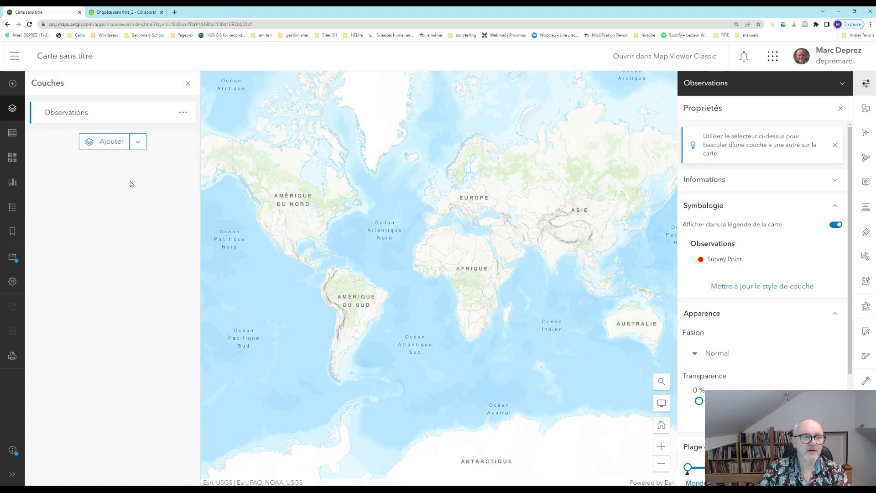
# Change the basemap to Imagerie and search the map for "Singapour" to frame its container port
pyautogui.click(12, 157)
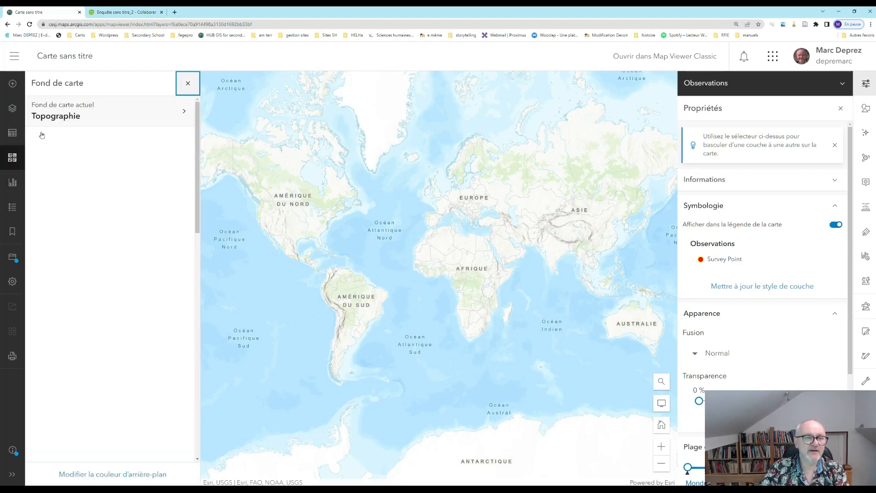
pyautogui.click(79, 149)
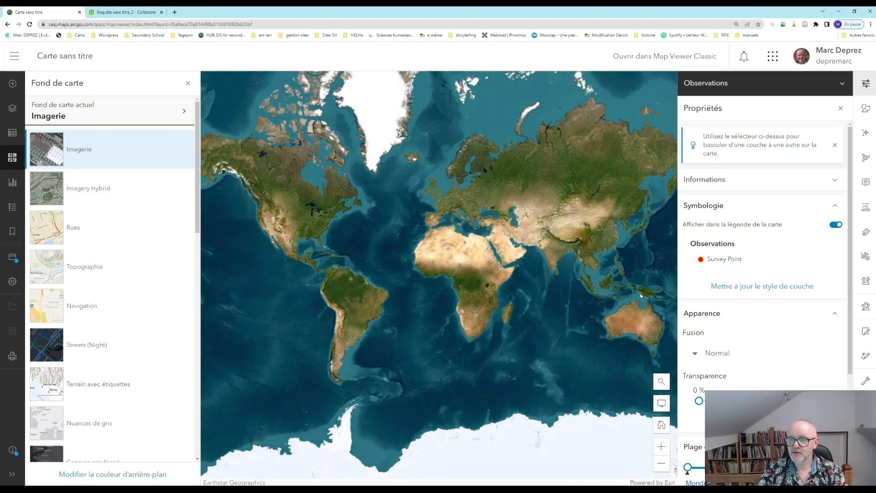
pyautogui.moveTo(629, 290); pyautogui.dragTo(562, 294)
pyautogui.scroll(2, 555, 300)
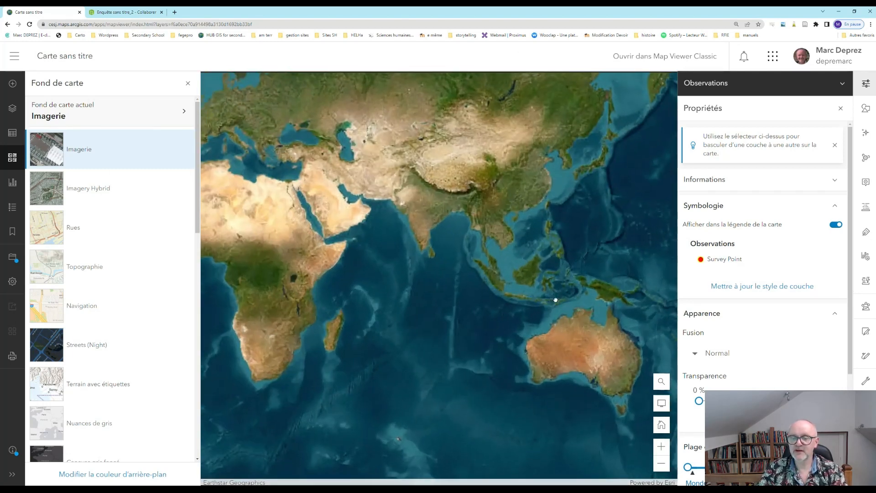
pyautogui.scroll(2, 556, 300)
pyautogui.scroll(2, 513, 273)
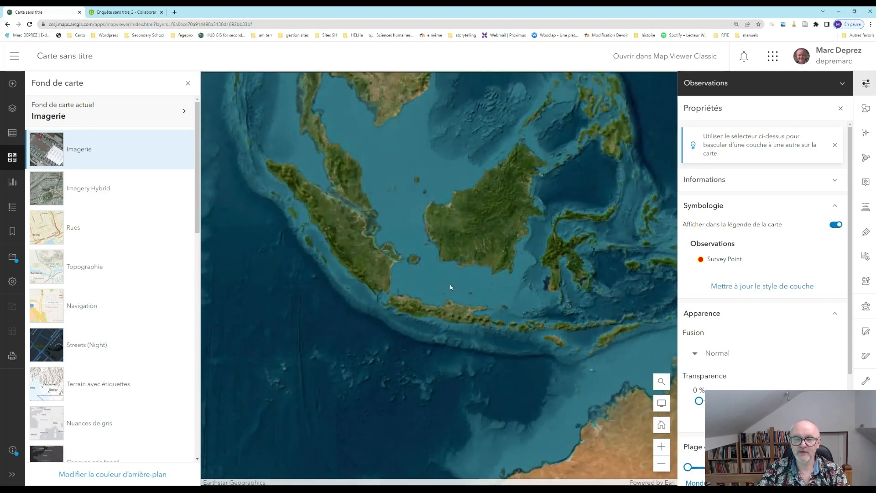
pyautogui.click(661, 381)
pyautogui.write('Singapour')
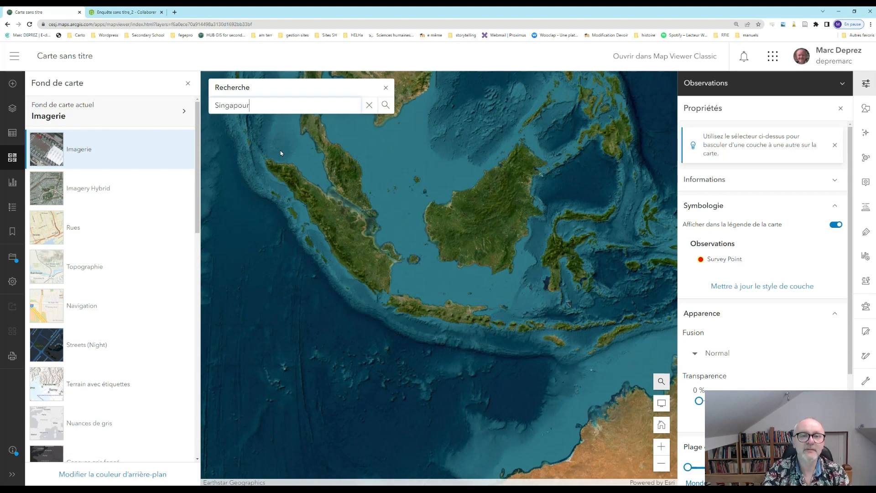
pyautogui.click(276, 125)
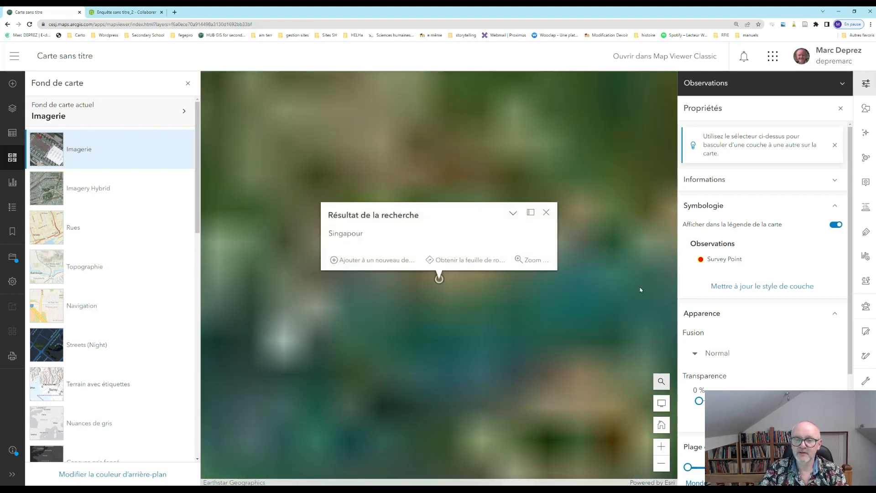
pyautogui.scroll(5, 377, 319)
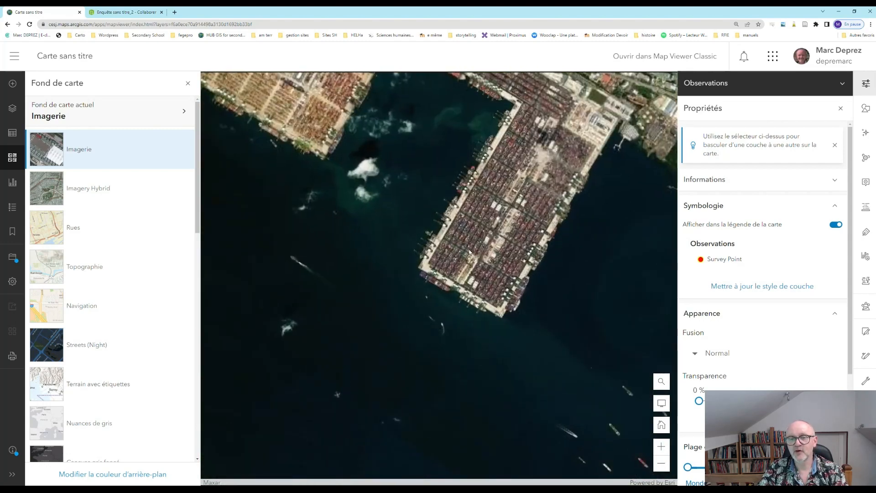
pyautogui.scroll(2, 400, 306)
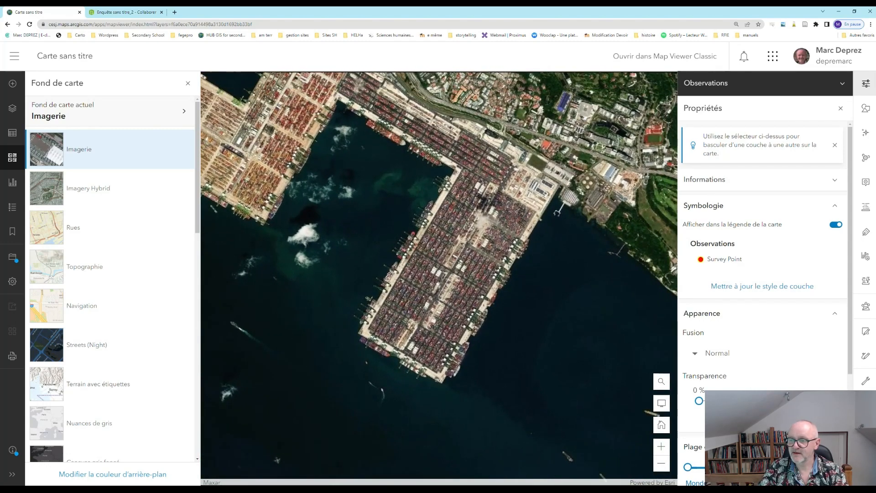
# Place a new Observations point on the container port's pier and enter the contributor's name
pyautogui.click(867, 333)
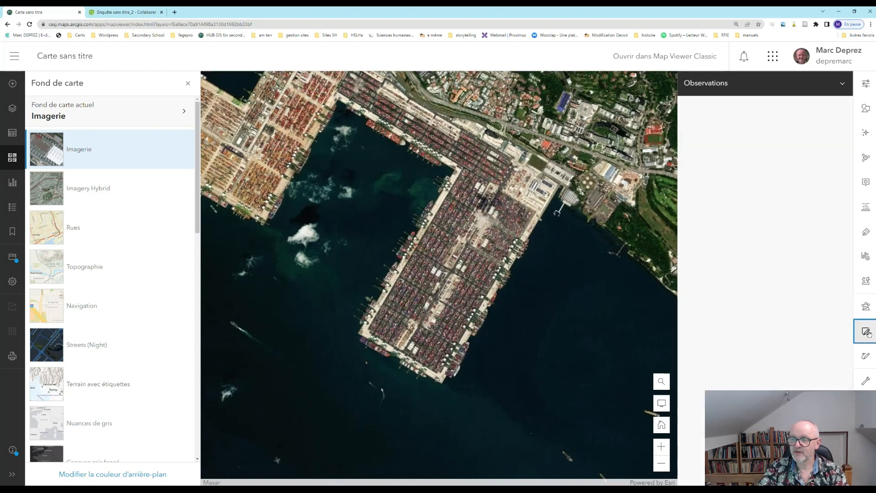
pyautogui.click(711, 210)
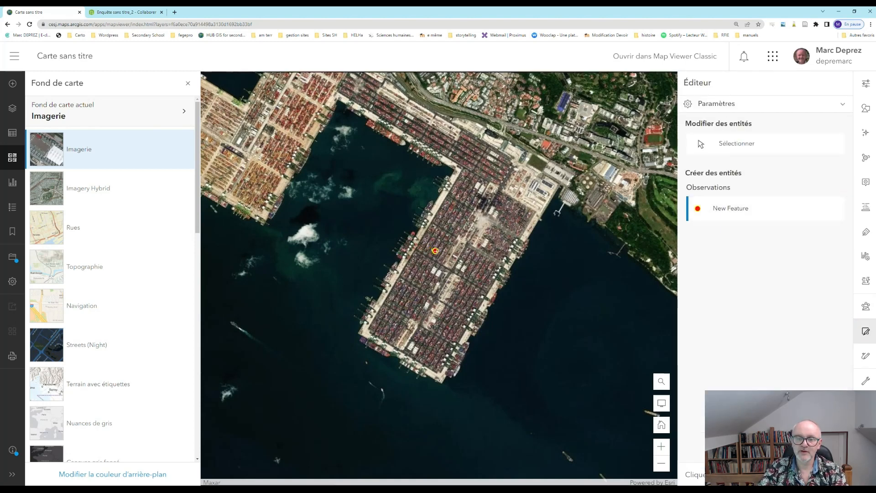
pyautogui.click(434, 256)
pyautogui.click(707, 132)
pyautogui.write('Deprez')
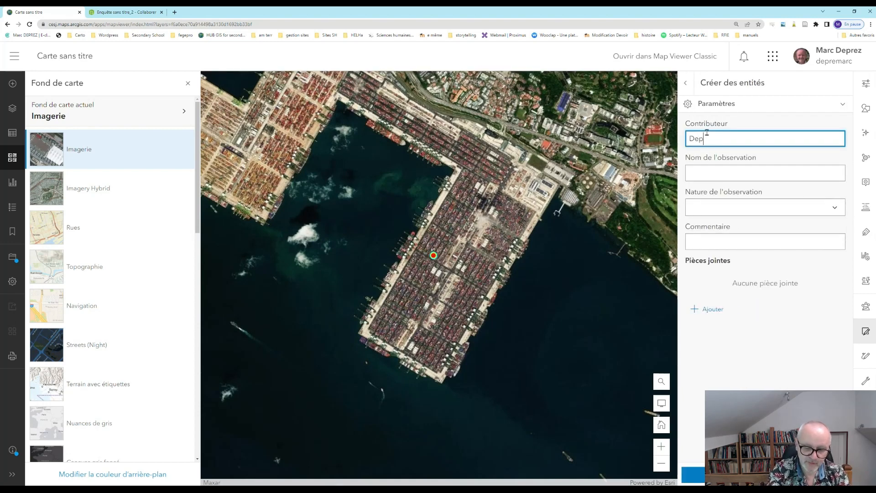
# Name the observation "Port à containers de Singapour" and set its nature to Façade maritime
pyautogui.click(716, 176)
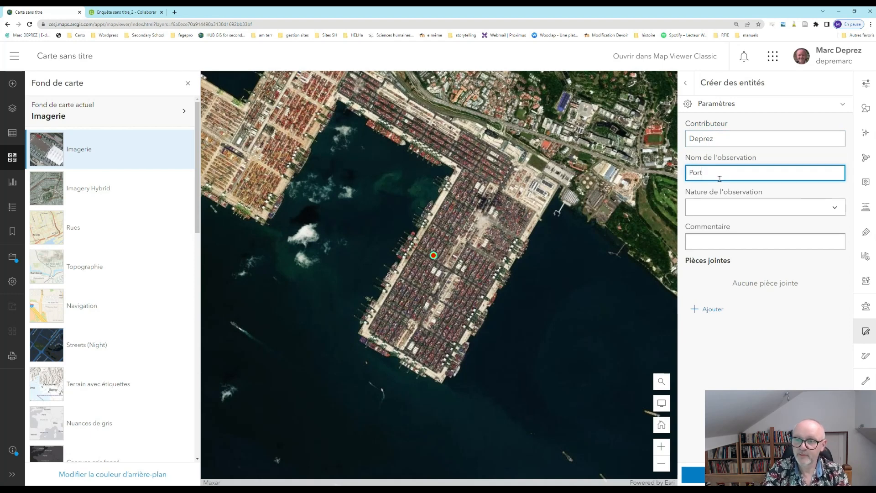
pyautogui.write('Port à con')
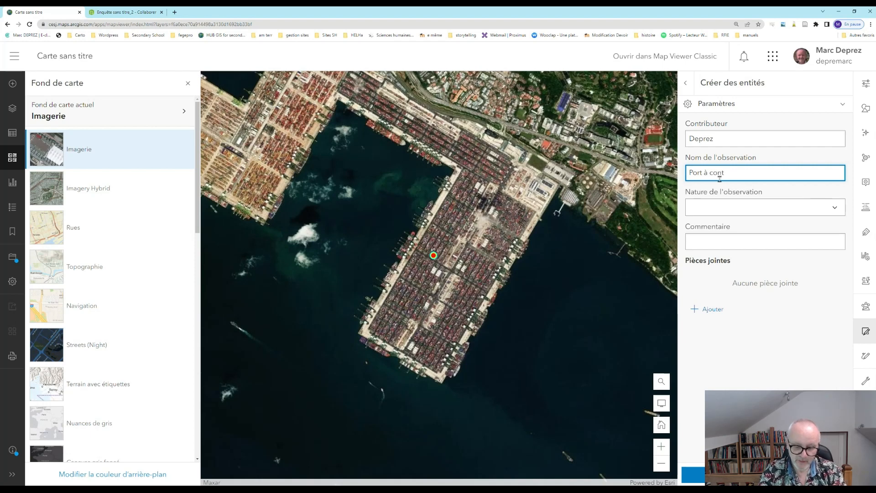
pyautogui.write('tainers de')
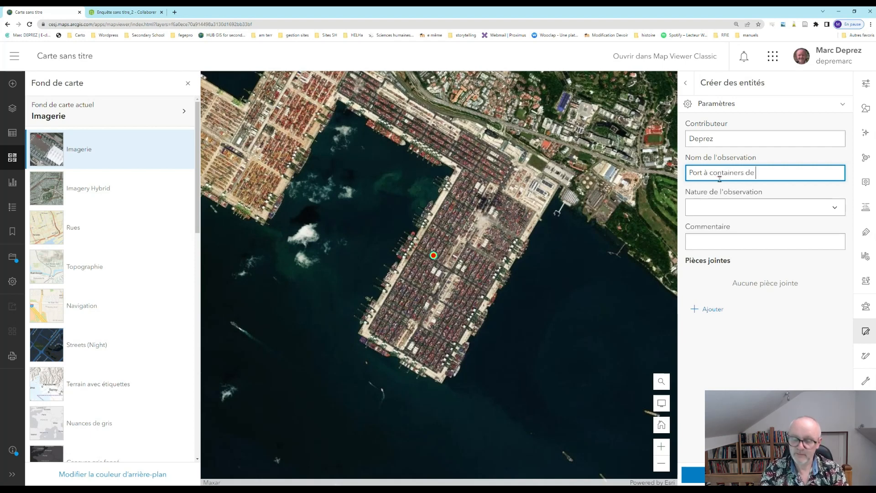
pyautogui.write(' Singapour')
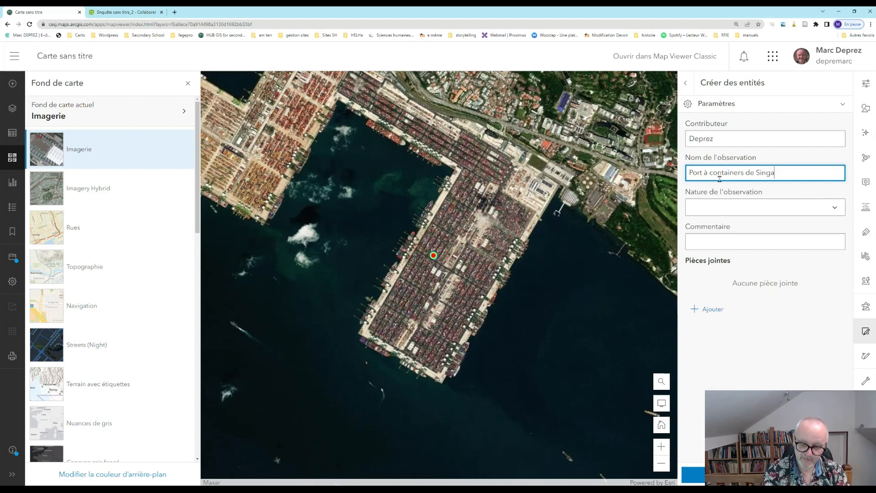
pyautogui.click(726, 206)
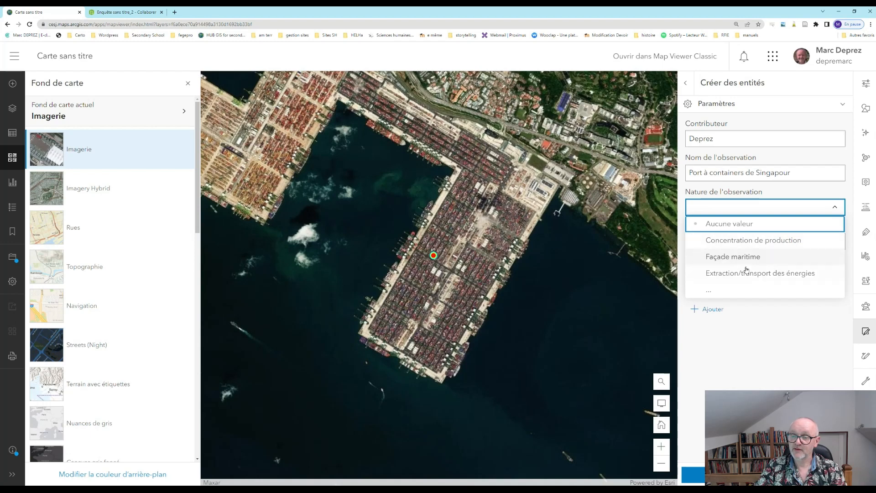
pyautogui.click(722, 258)
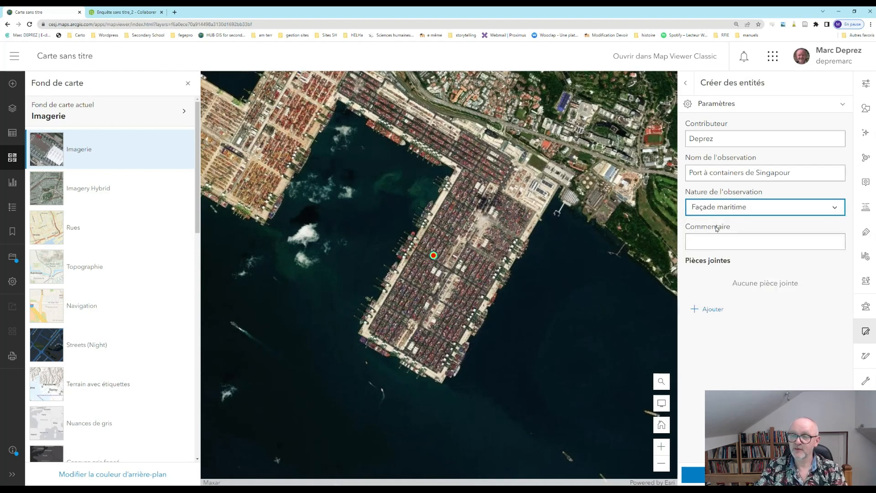
# Enter the comment "2e plus grand port sur Terre" and create the new observation
pyautogui.click(710, 239)
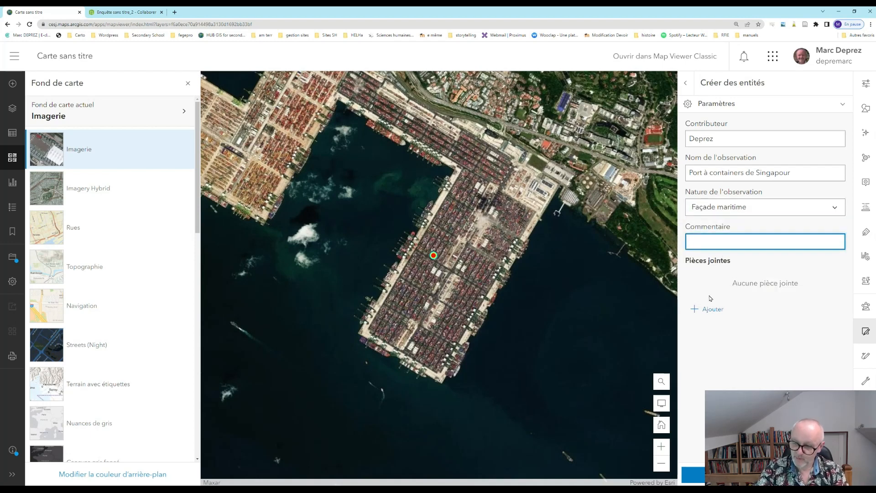
pyautogui.write('2e plus grand')
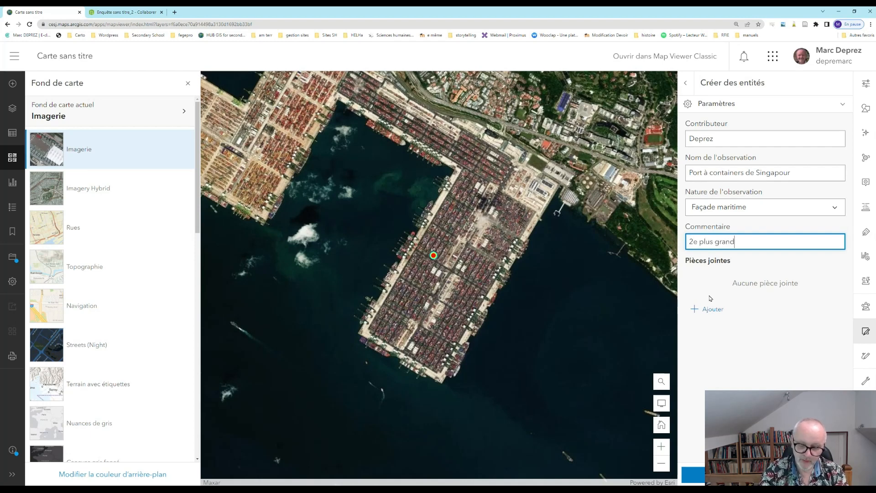
pyautogui.write(' port sur Terre')
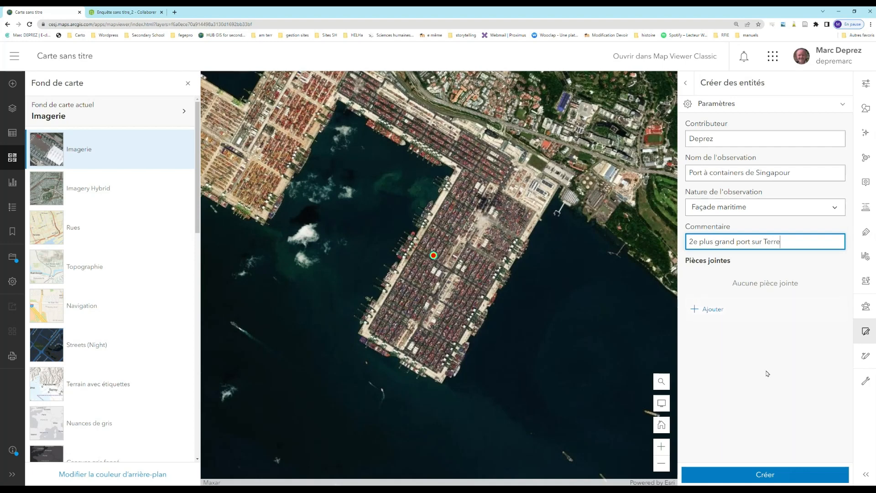
pyautogui.click(705, 475)
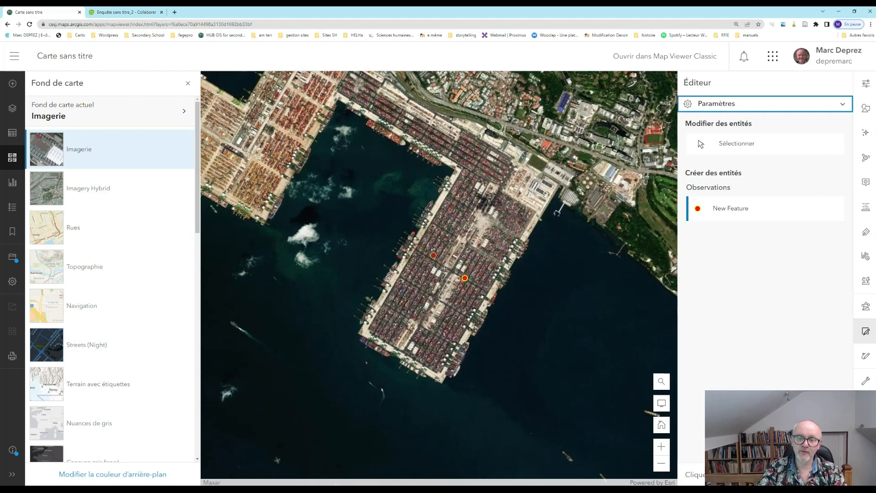
# Open the symbol settings of the Observations layer's "Localisation (un seul symbole)" style
pyautogui.click(871, 83)
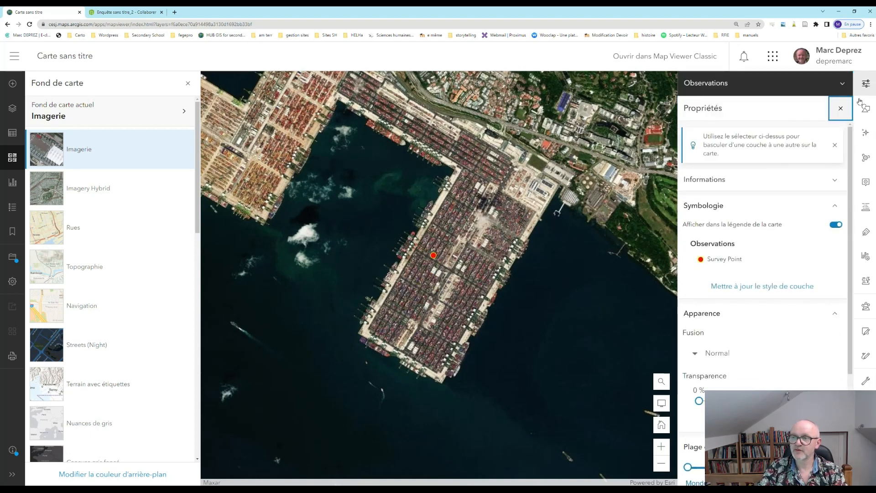
pyautogui.scroll(-6, 447, 288)
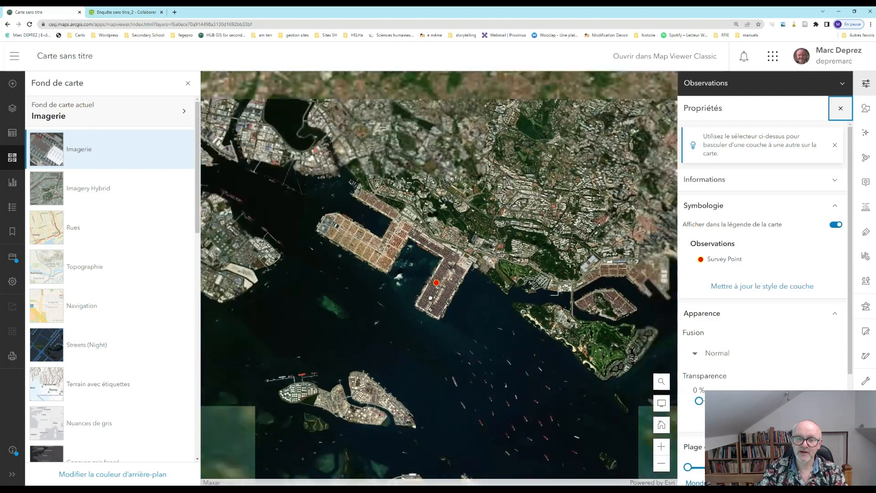
pyautogui.scroll(-6, 388, 306)
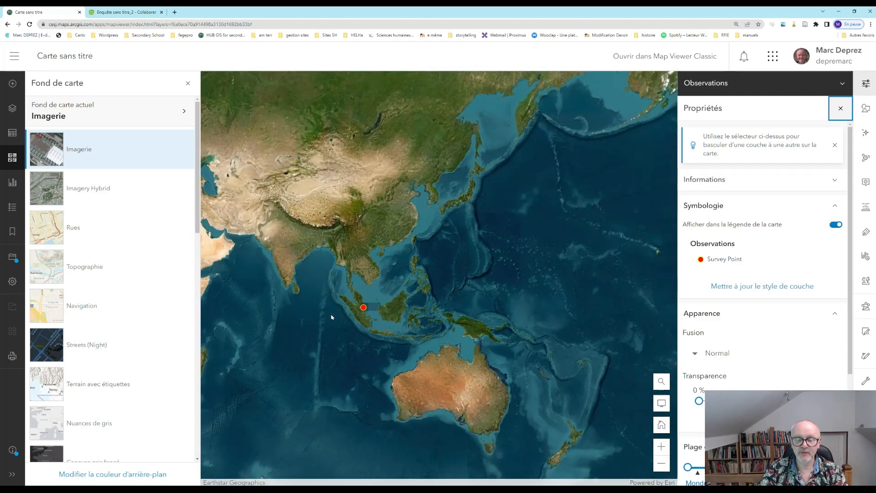
pyautogui.moveTo(334, 315); pyautogui.dragTo(566, 265)
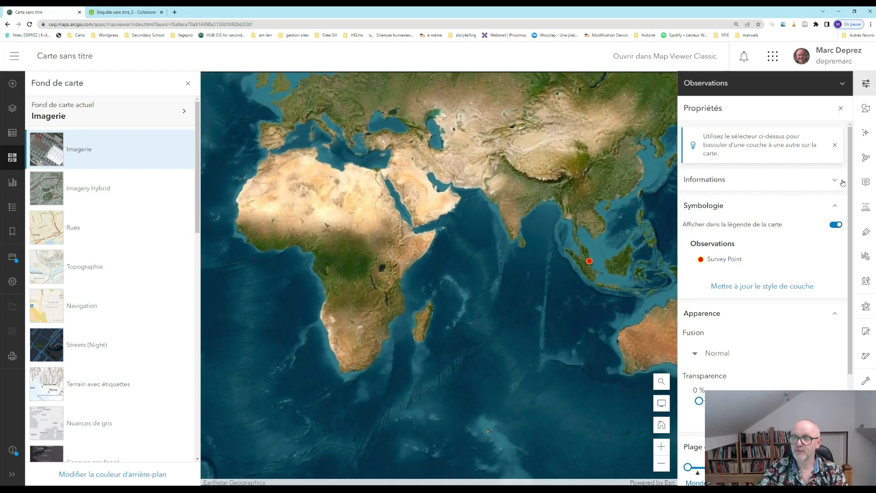
pyautogui.click(873, 110)
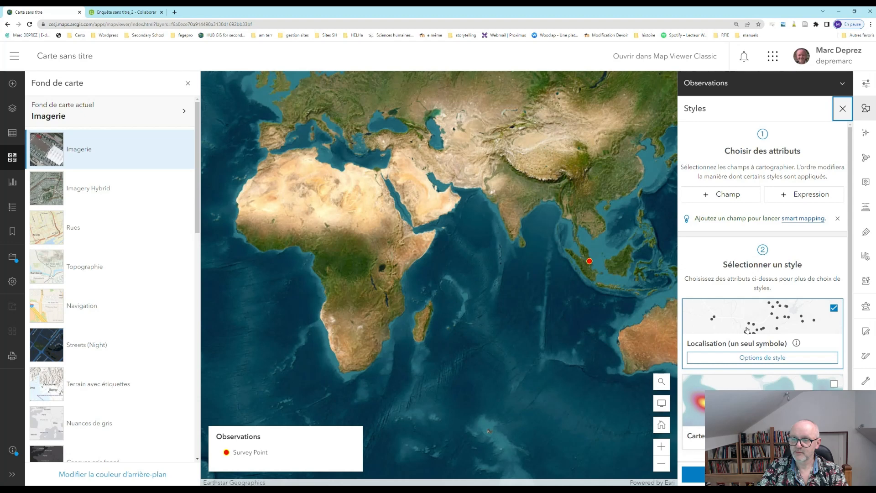
pyautogui.click(747, 330)
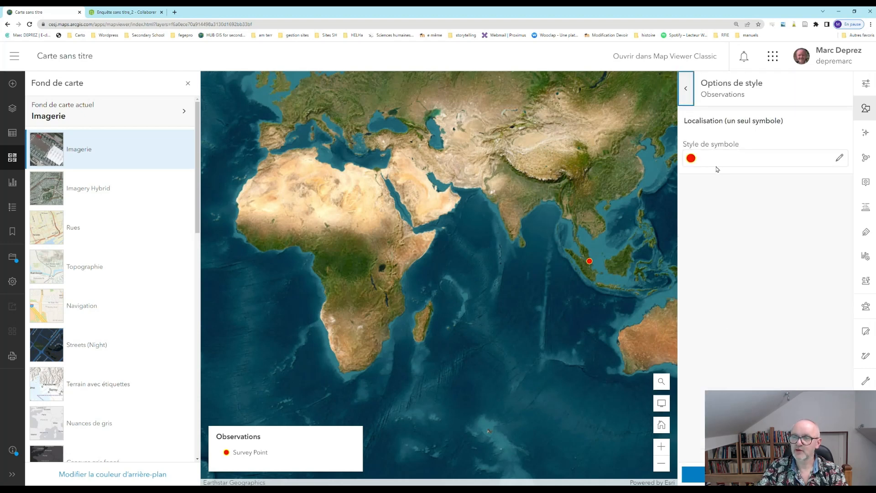
pyautogui.click(717, 159)
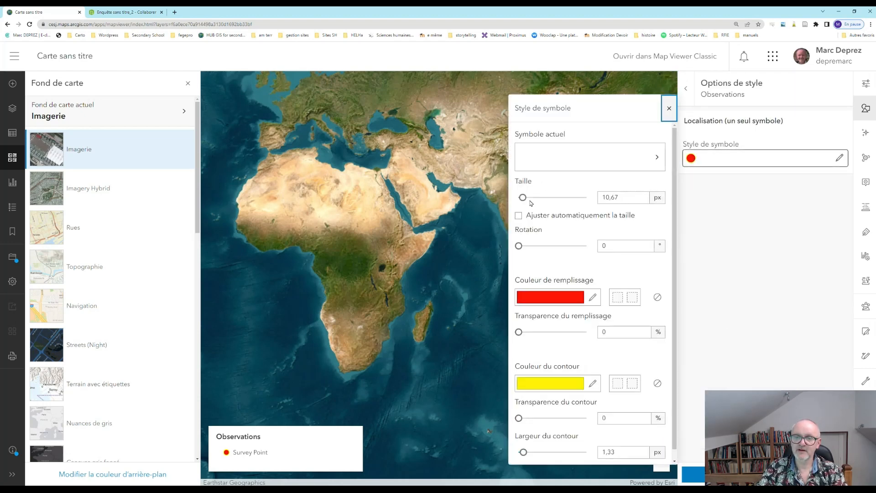
# Replace the Observations point symbol with a dark blue-violet glowing one from the Firefly category
pyautogui.click(562, 159)
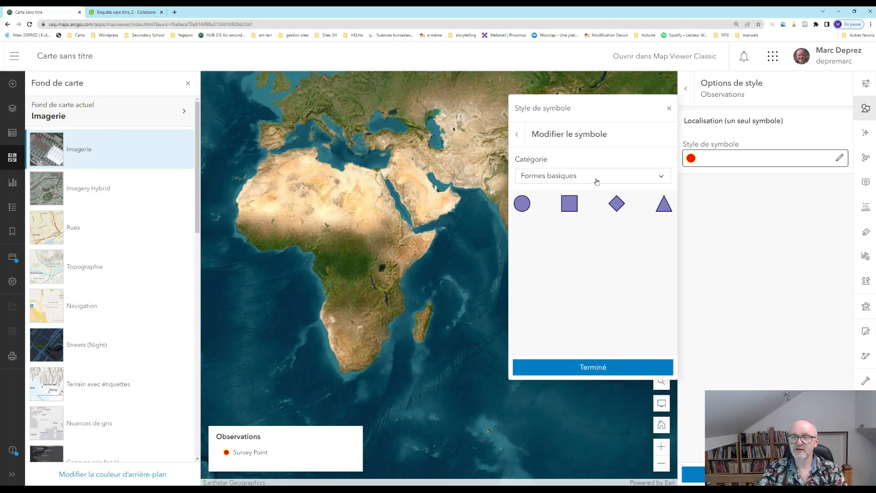
pyautogui.click(597, 182)
pyautogui.click(539, 274)
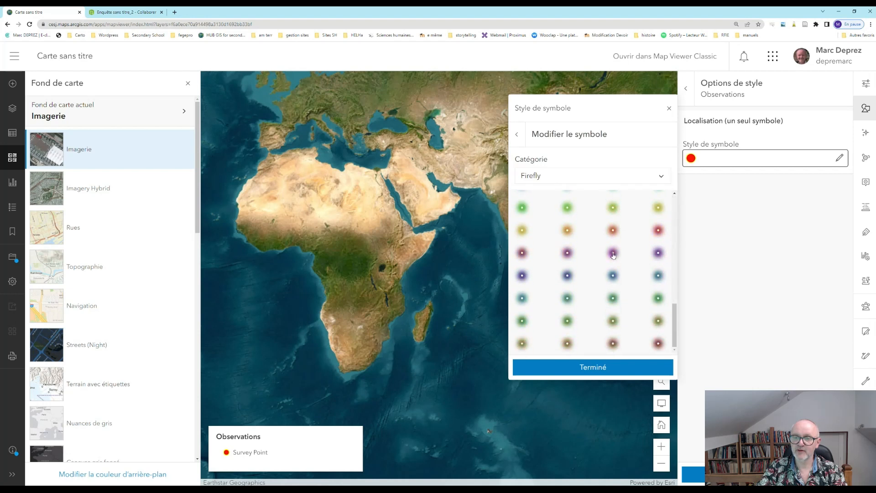
pyautogui.click(522, 275)
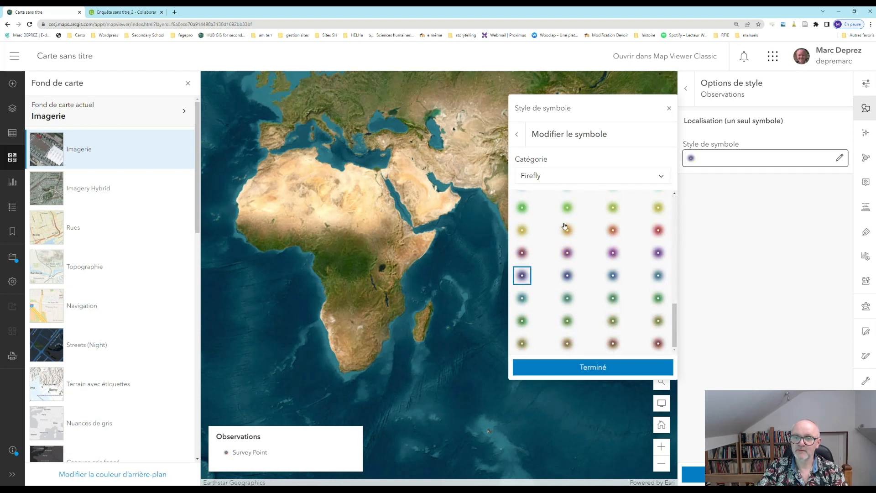
pyautogui.click(601, 374)
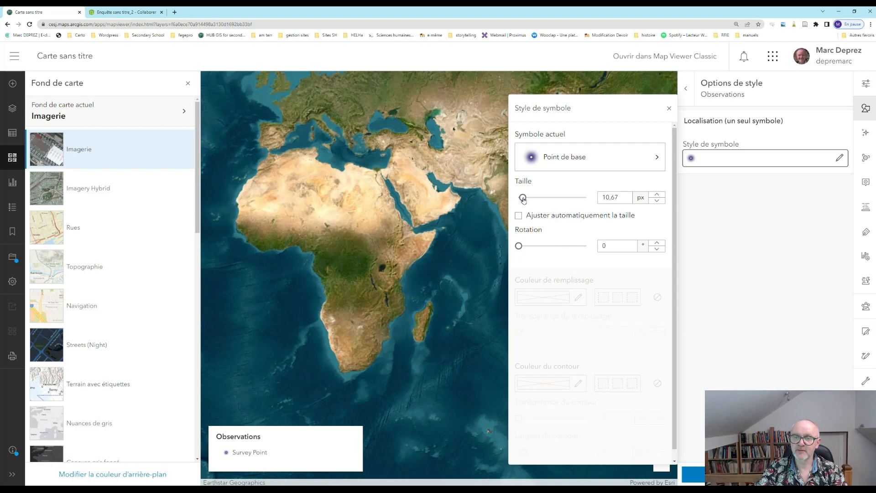
# Set the Observations symbol size to 45 px and finish the layer styling
pyautogui.moveTo(523, 199); pyautogui.dragTo(539, 199)
pyautogui.moveTo(442, 242); pyautogui.dragTo(283, 239)
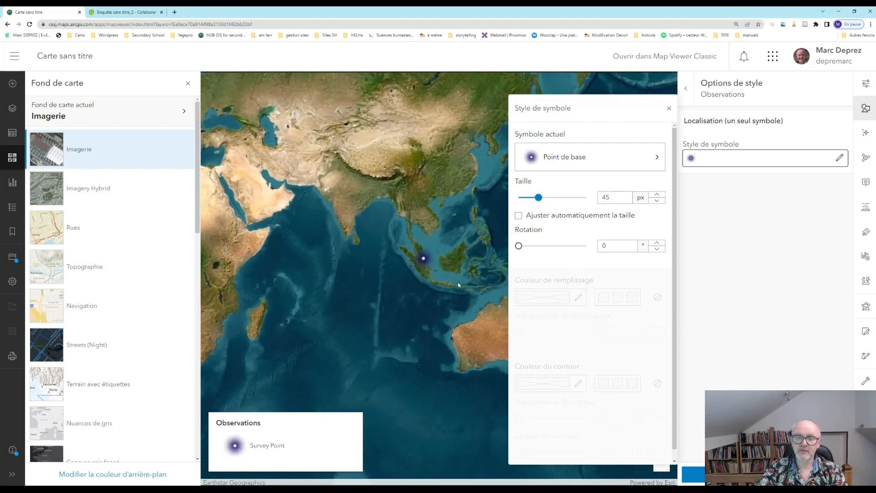
pyautogui.moveTo(460, 286); pyautogui.dragTo(435, 279)
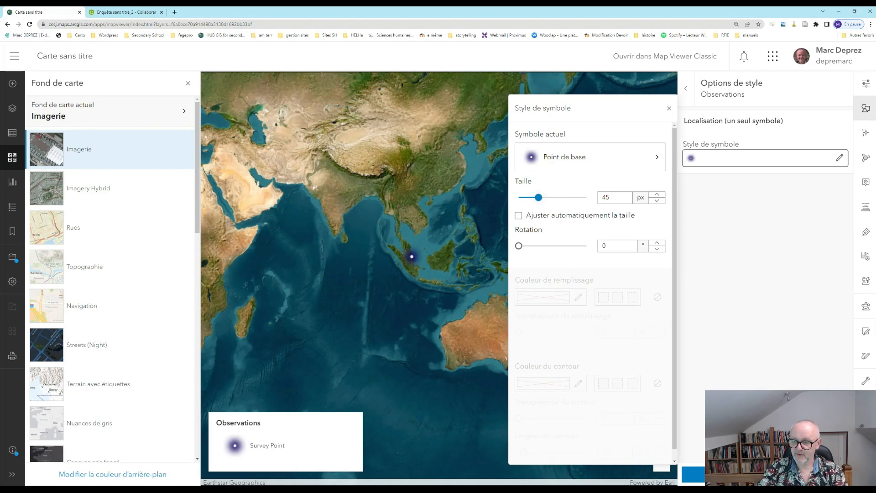
pyautogui.click(693, 475)
pyautogui.click(692, 473)
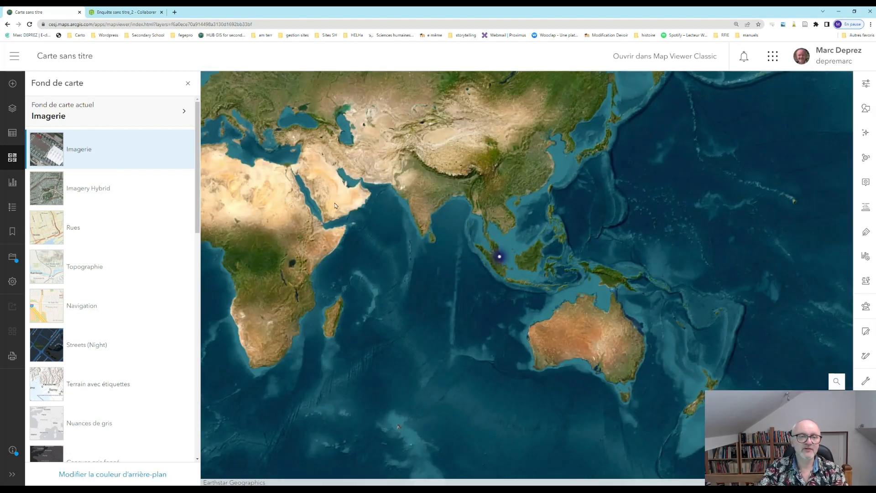
# Close the basemap gallery and save the map with the title "Observations relatives à la mondialisation"
pyautogui.click(191, 87)
pyautogui.moveTo(297, 183); pyautogui.dragTo(486, 222)
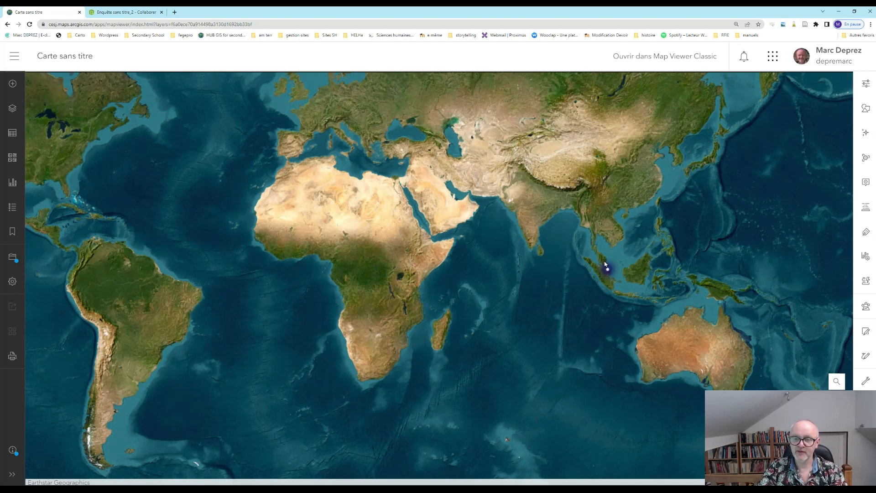
pyautogui.moveTo(260, 244); pyautogui.dragTo(304, 251)
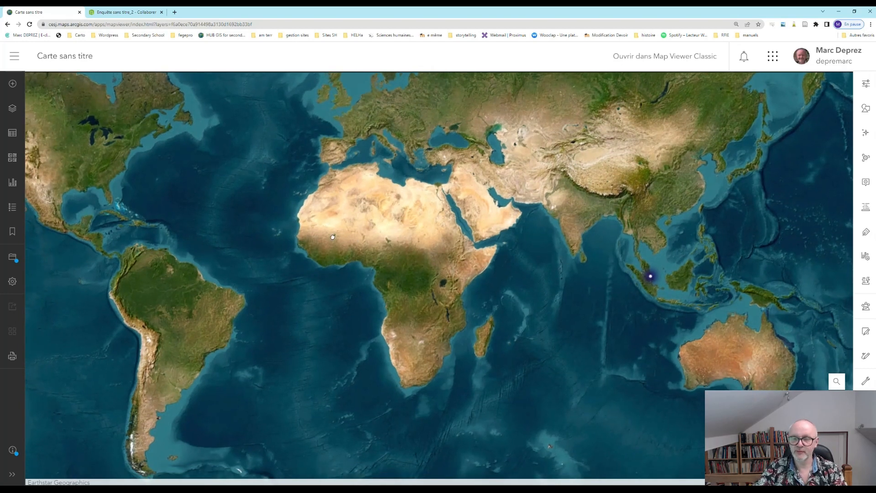
pyautogui.click(11, 257)
pyautogui.click(60, 259)
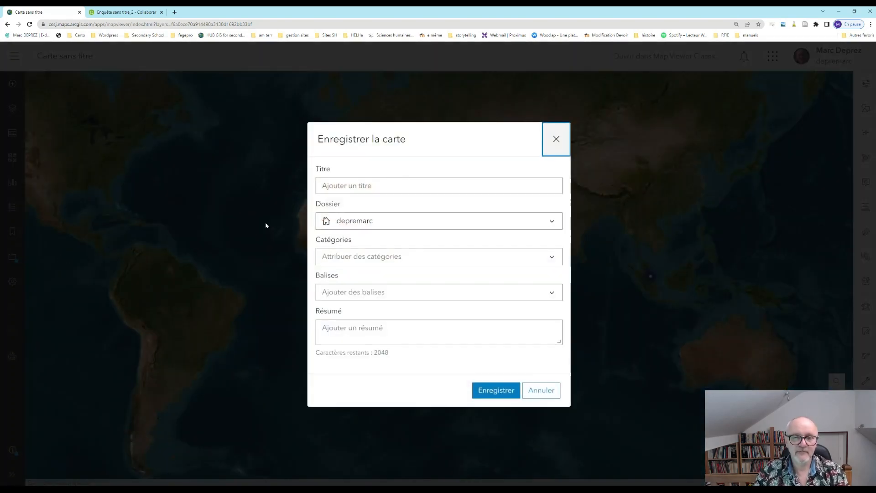
pyautogui.click(380, 186)
pyautogui.write('O')
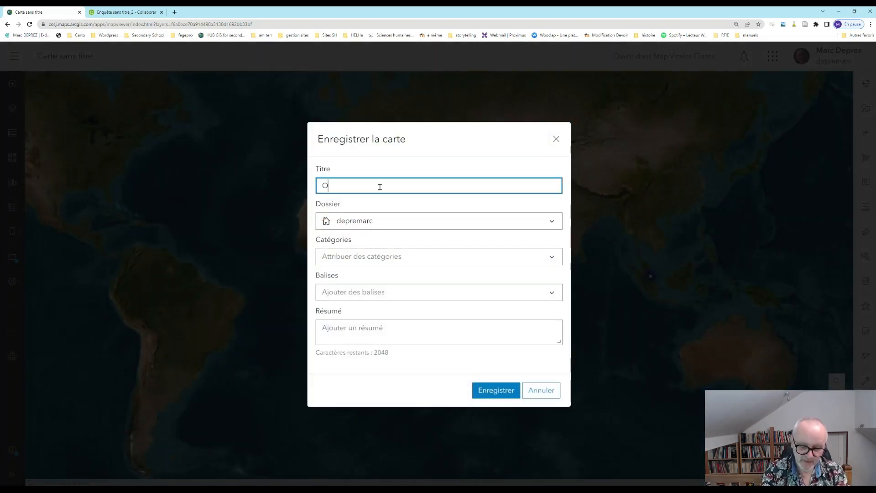
pyautogui.write('bservations')
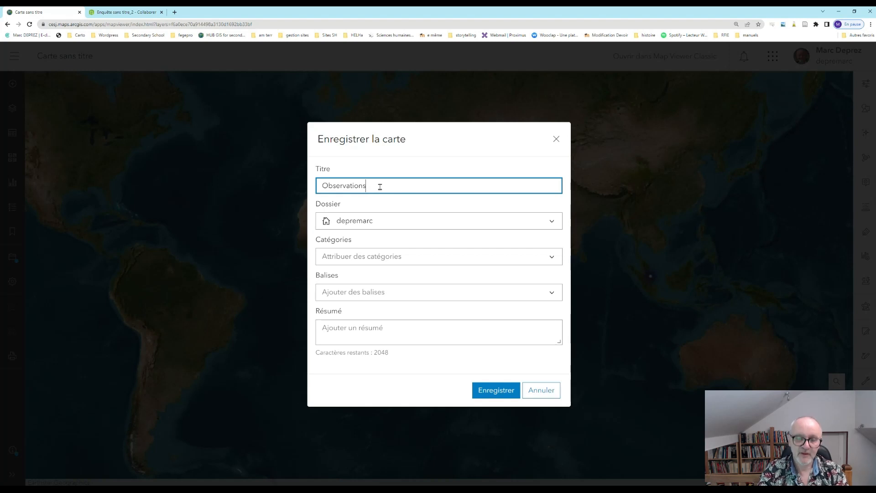
pyautogui.write(' rela')
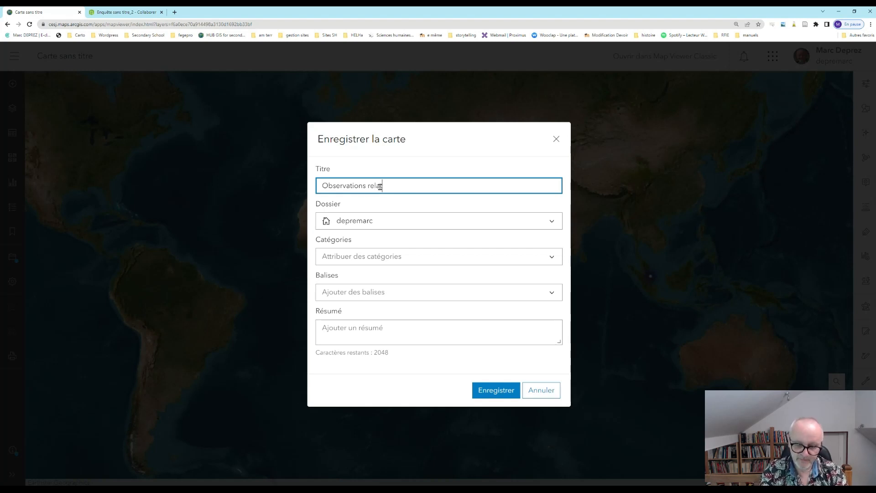
pyautogui.write('tives à la mondialisation')
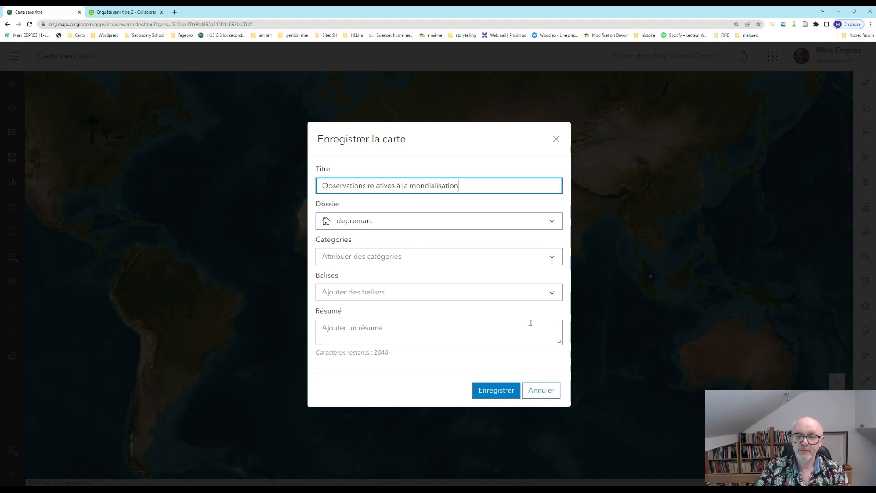
pyautogui.click(495, 393)
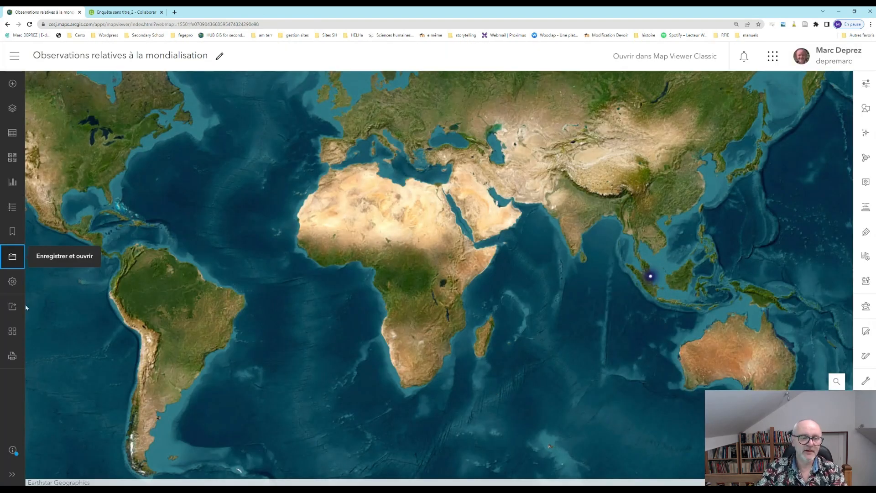
# Create an Experience Builder app from the saved map using the "Plein écran vide" template
pyautogui.click(16, 335)
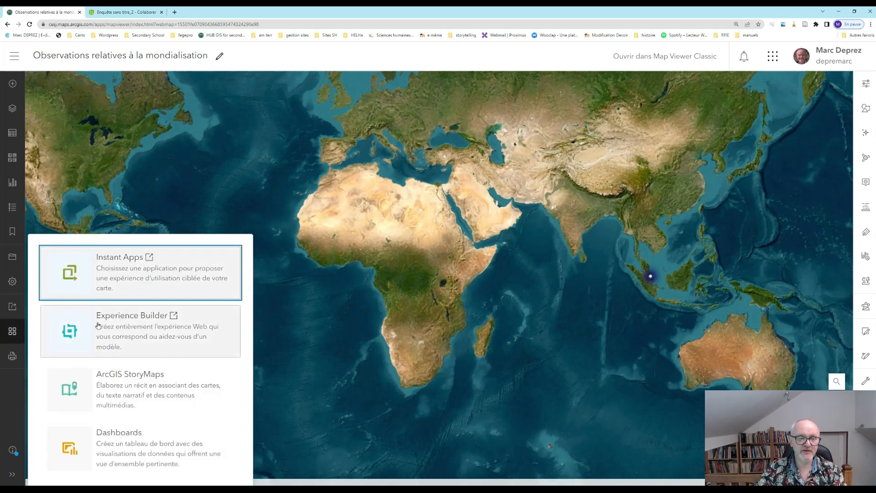
pyautogui.click(134, 334)
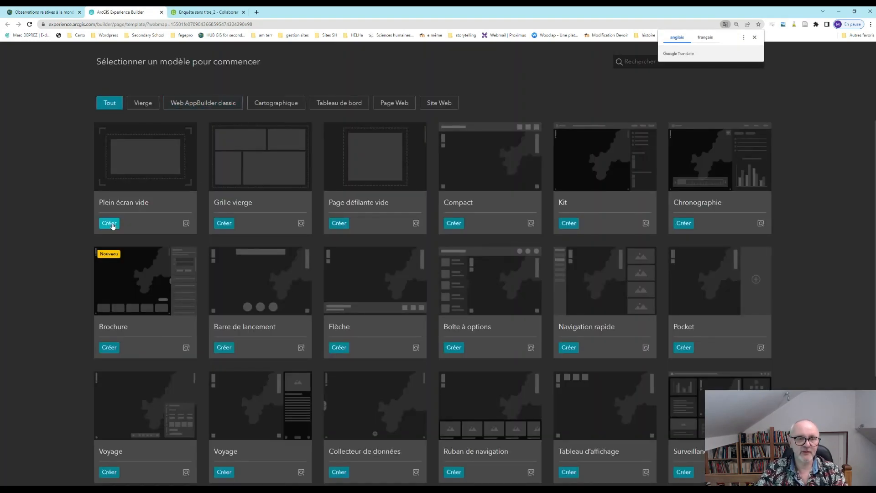
pyautogui.click(109, 223)
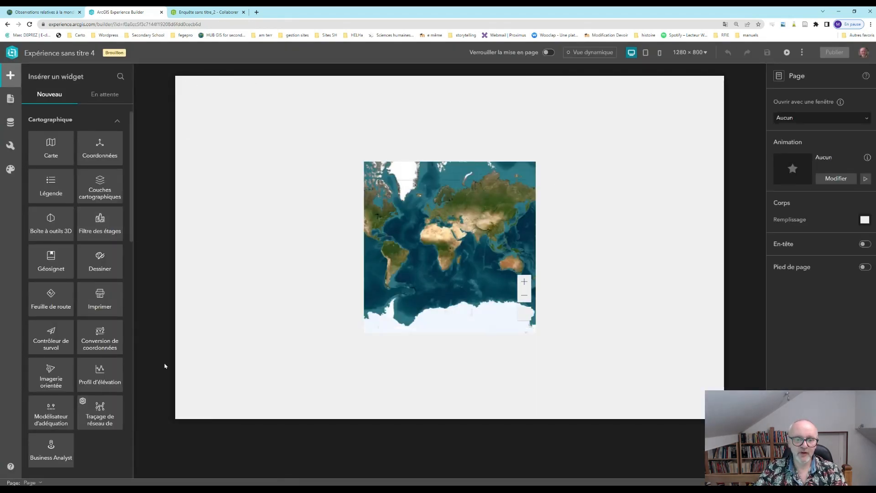
# Enlarge the map widget to fill the whole page and try out its navigation in the live view
pyautogui.moveTo(471, 211); pyautogui.dragTo(294, 138)
pyautogui.moveTo(346, 246); pyautogui.dragTo(724, 419)
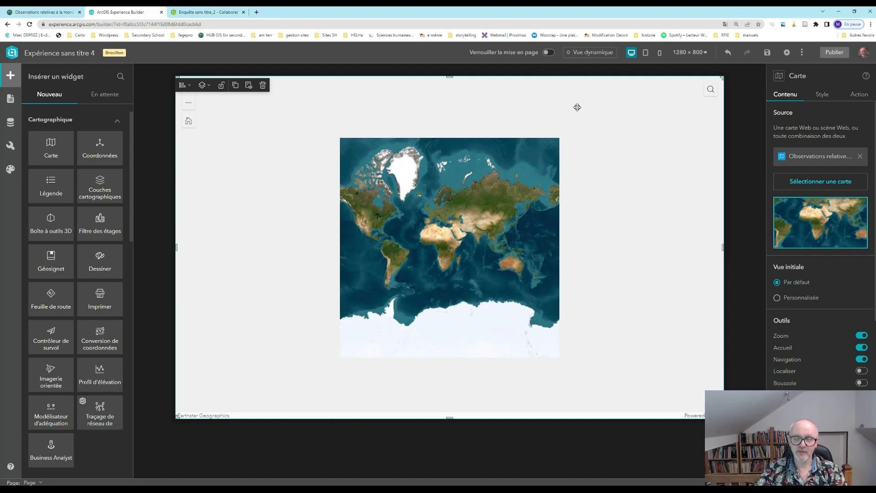
pyautogui.click(588, 53)
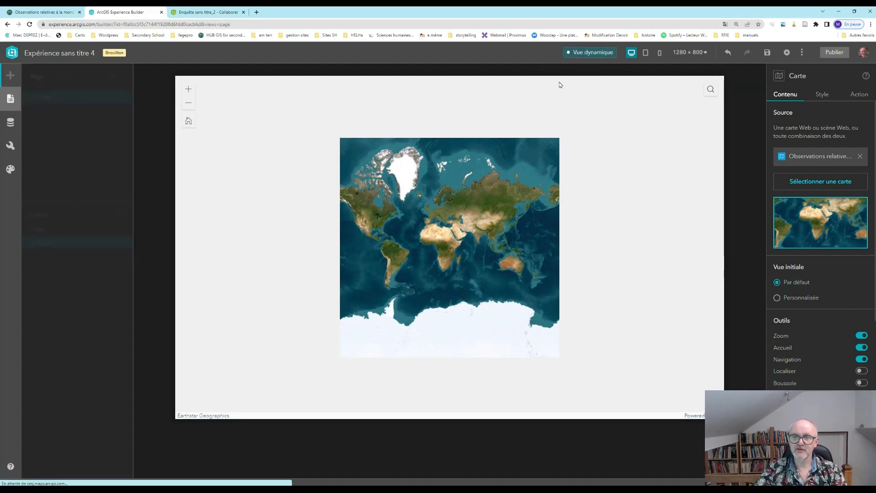
pyautogui.scroll(2, 454, 224)
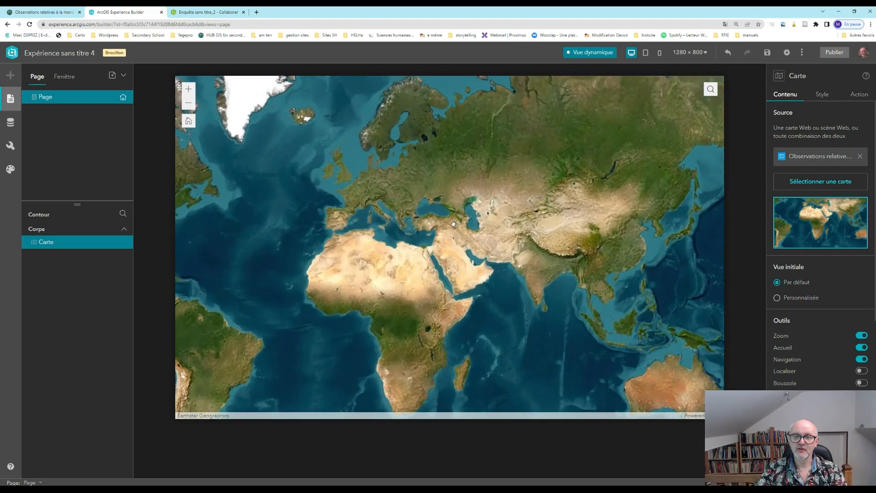
pyautogui.click(588, 53)
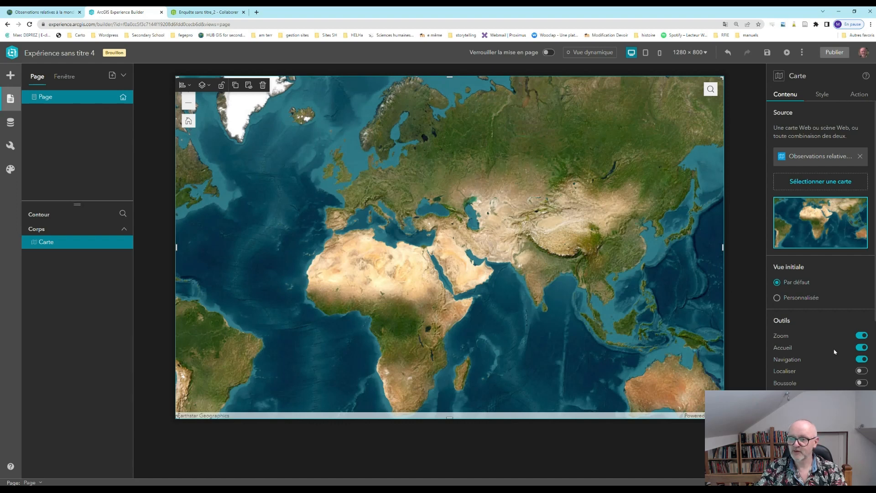
# Enable the map widget's Localiser, Boussole, Couches, Fond de carte, Mesurer, Plein écran and Barre d'échelle tools
pyautogui.scroll(-2, 843, 352)
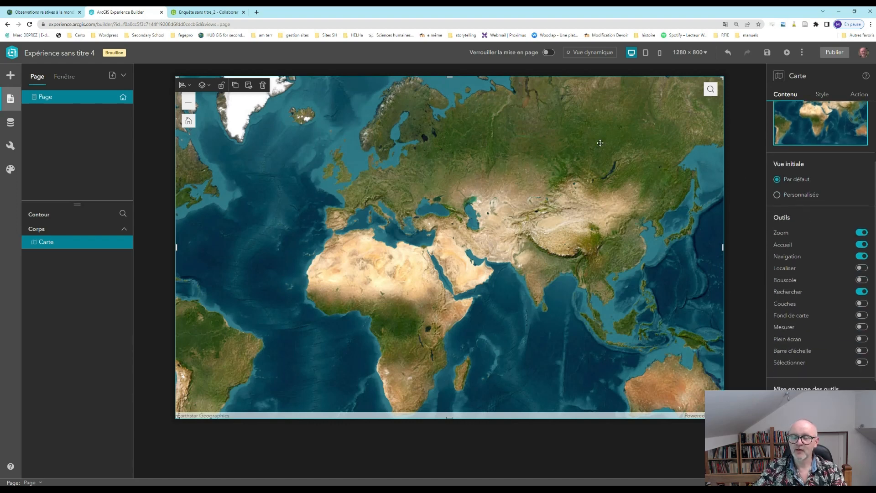
pyautogui.click(862, 268)
pyautogui.click(862, 280)
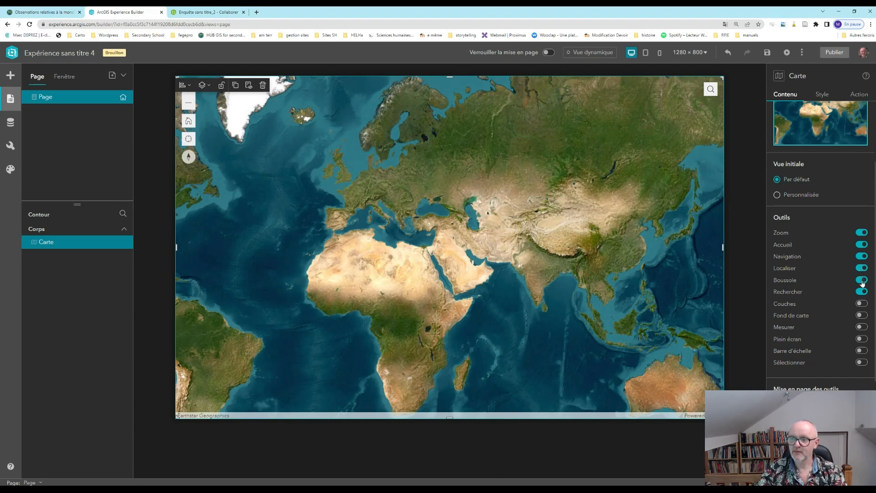
pyautogui.click(863, 304)
pyautogui.click(863, 315)
pyautogui.click(861, 328)
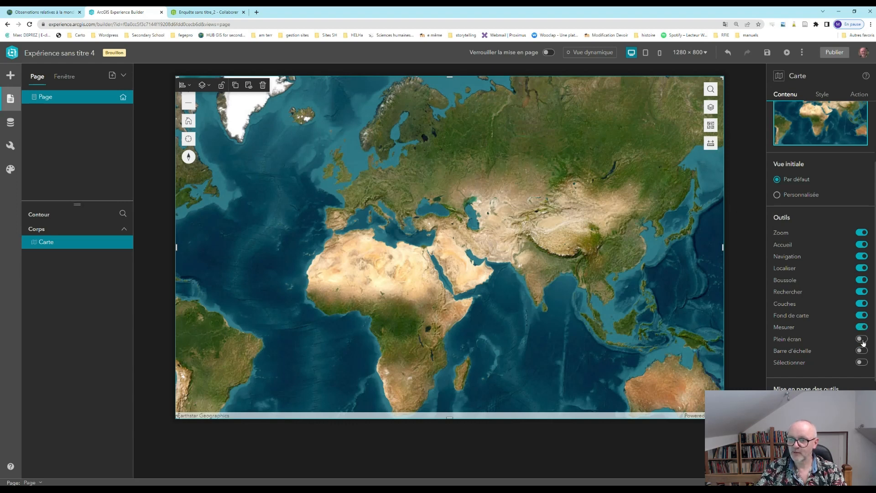
pyautogui.click(863, 340)
pyautogui.click(861, 351)
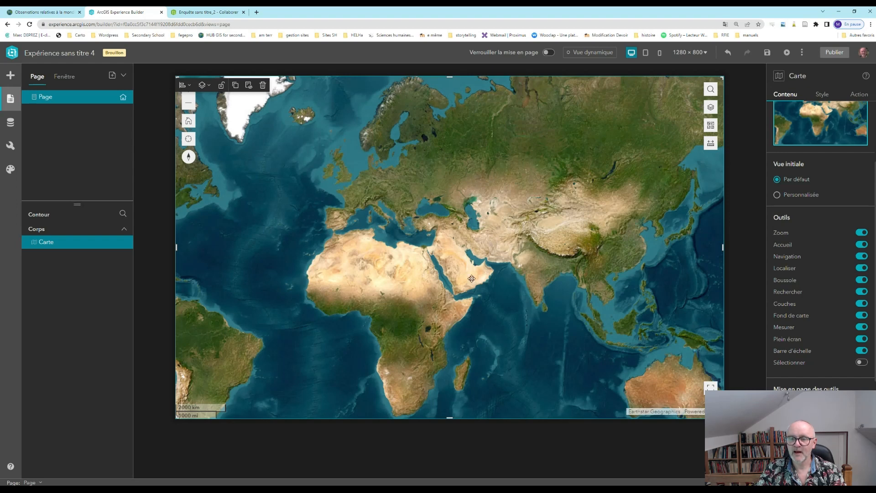
pyautogui.moveTo(623, 330); pyautogui.dragTo(623, 314)
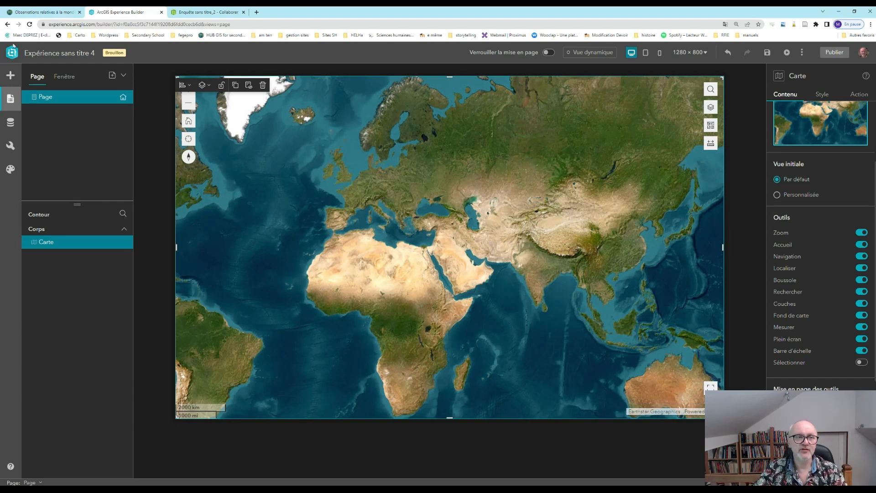
# Switch to ArcGIS Online and open the settings of the "Enquête sans titre_2_form" hosted feature layer view
pyautogui.click(48, 13)
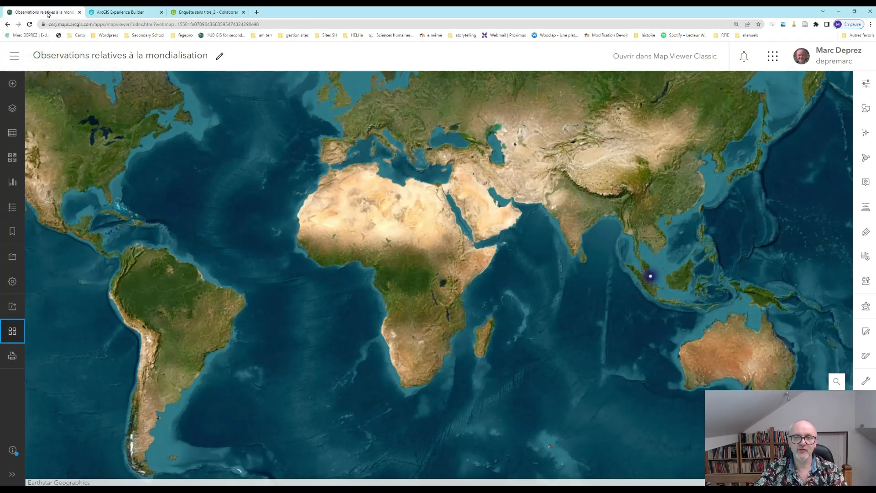
pyautogui.click(13, 61)
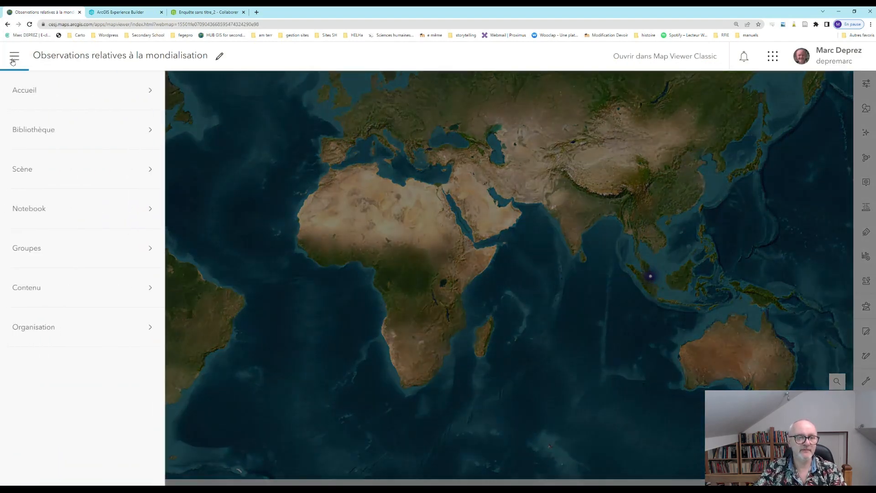
pyautogui.click(27, 289)
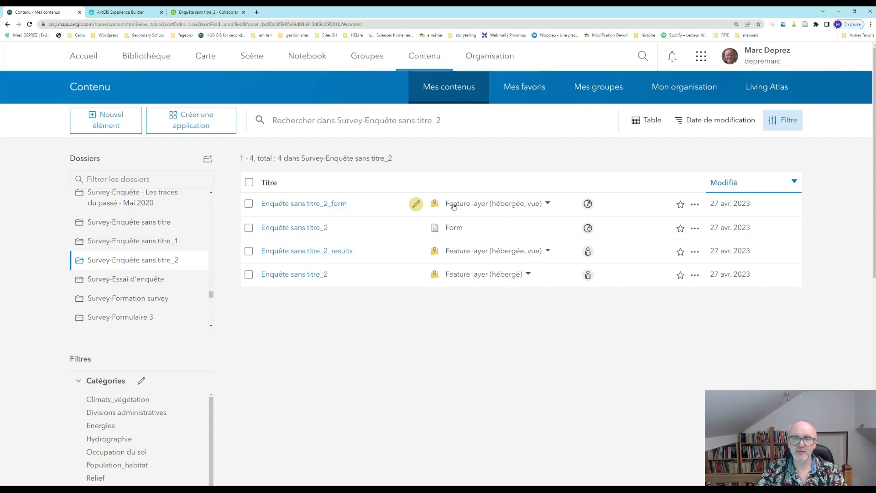
pyautogui.click(296, 207)
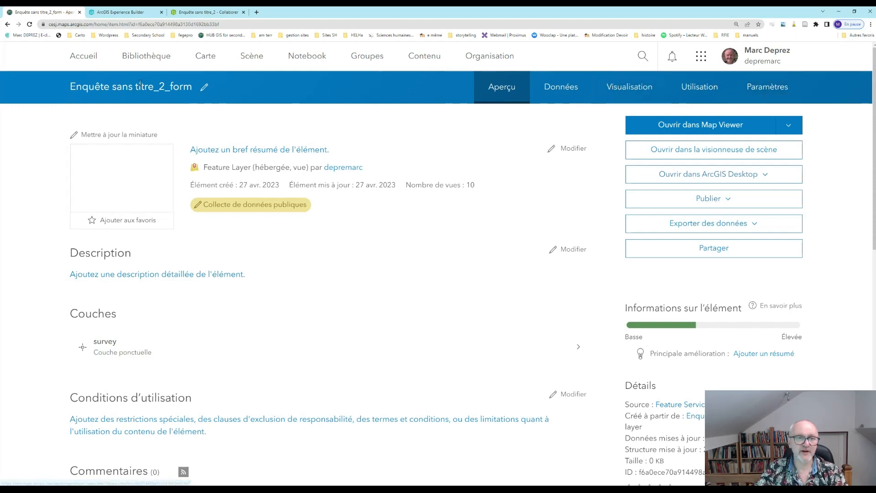
pyautogui.click(763, 89)
# Set feature visibility to "Les éditeurs peuvent voir toutes les entités" and anonymous editor access to "Identique aux éditeurs connectés", and save the layer settings
pyautogui.scroll(-10, 358, 280)
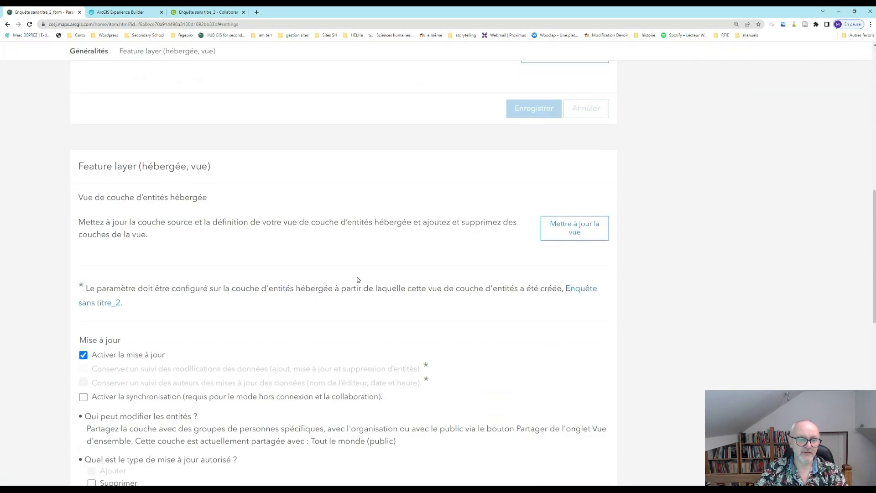
pyautogui.scroll(-5, 358, 280)
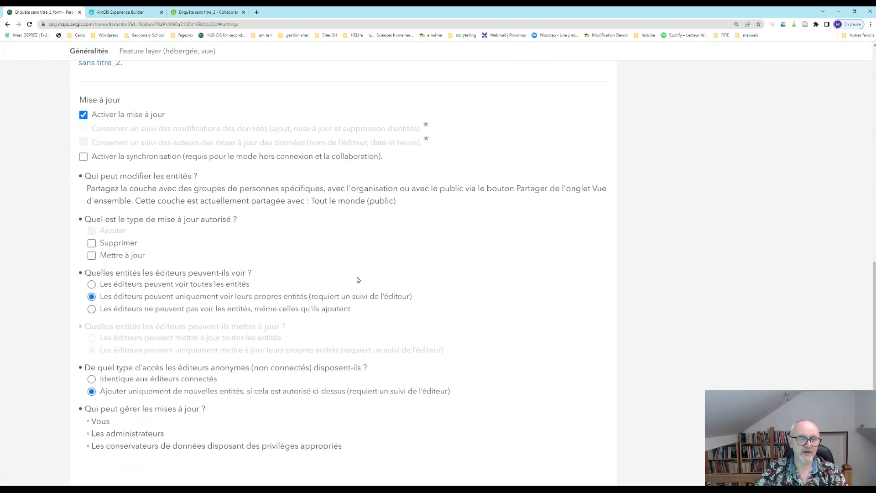
pyautogui.click(92, 285)
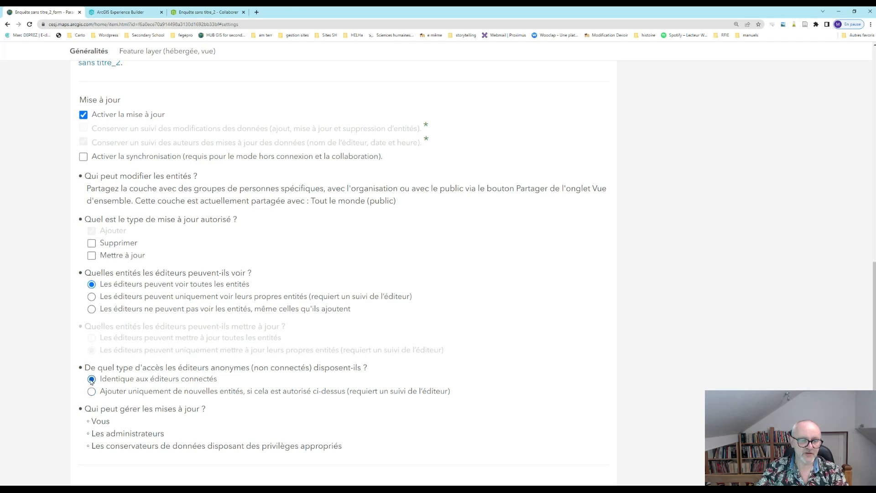
pyautogui.scroll(-6, 541, 400)
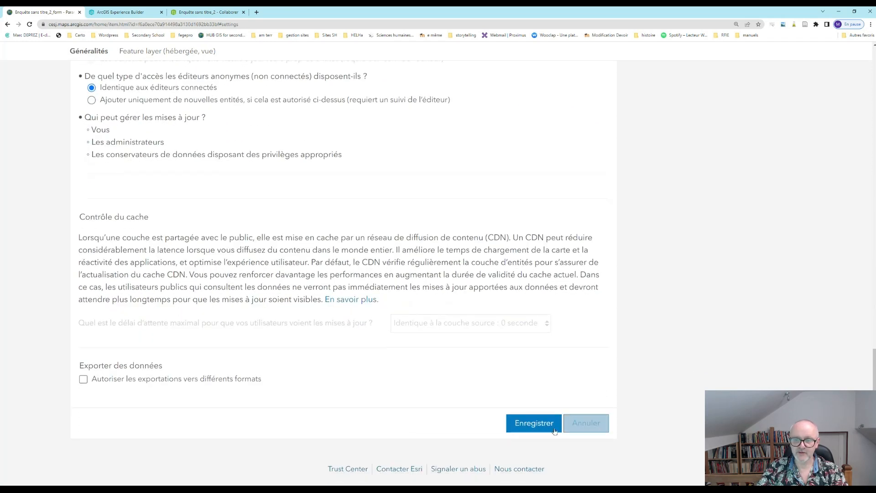
pyautogui.click(529, 429)
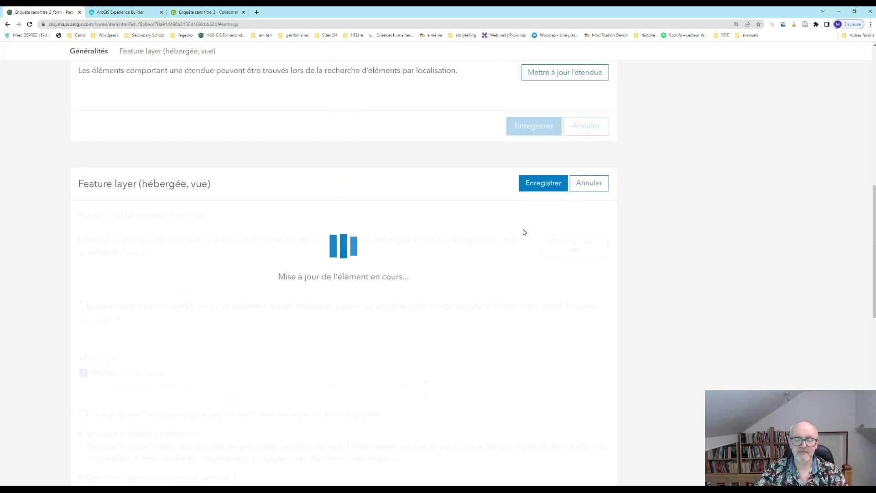
# Switch back to Experience Builder, reload the experience and place a Contrôleur de widget near the lower edge of the map
pyautogui.click(140, 12)
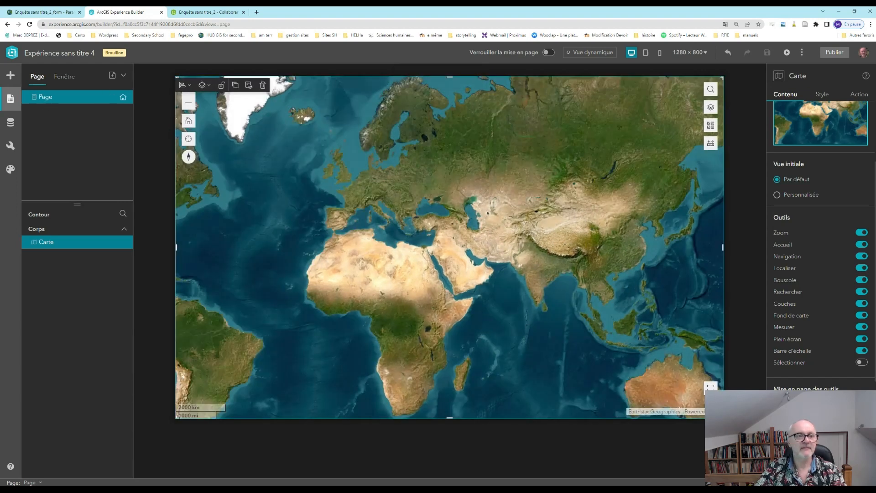
pyautogui.click(29, 25)
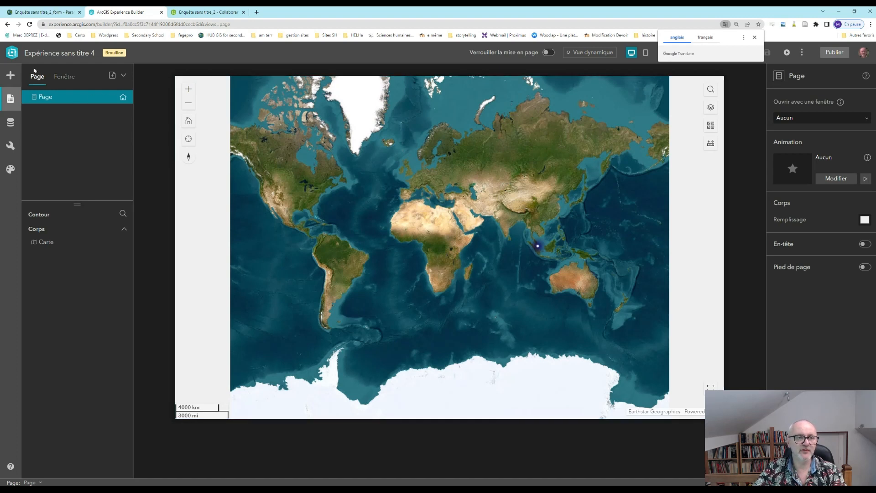
pyautogui.click(10, 76)
pyautogui.scroll(-3, 81, 261)
pyautogui.scroll(-4, 81, 261)
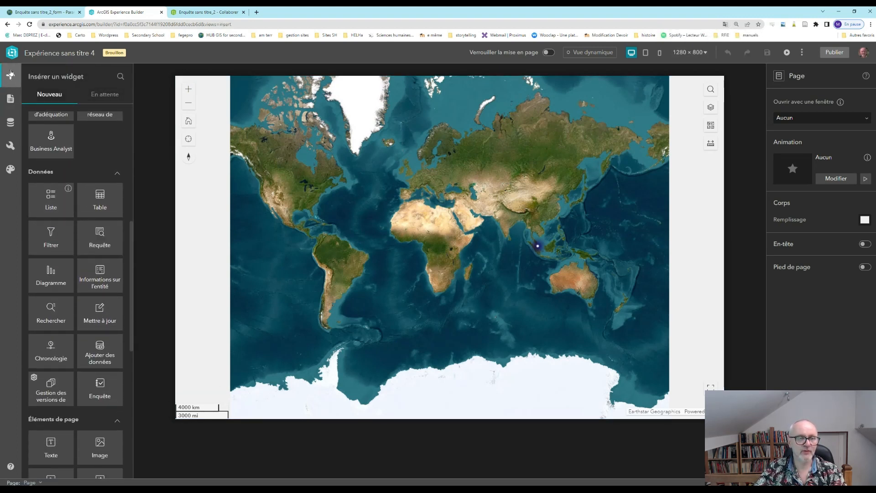
pyautogui.scroll(-3, 95, 287)
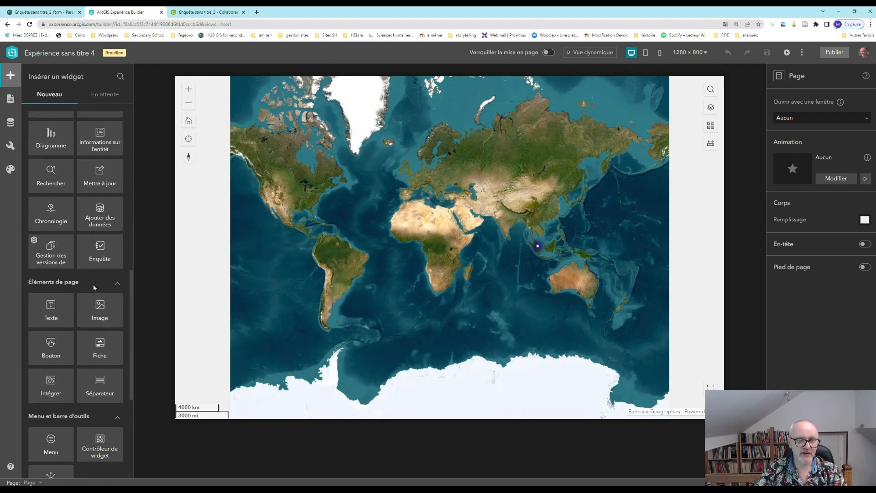
pyautogui.scroll(-1, 112, 337)
pyautogui.moveTo(101, 419); pyautogui.dragTo(452, 384)
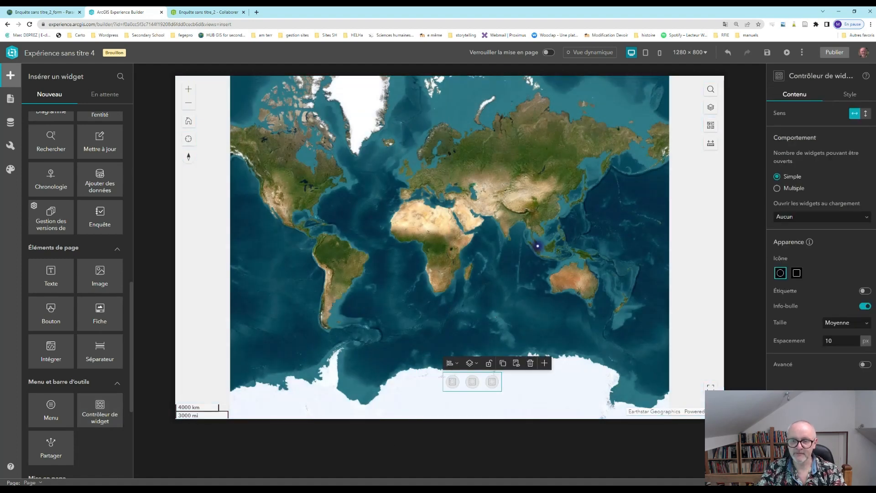
# Add the Informations sur l'entité widget to the widget controller
pyautogui.click(544, 364)
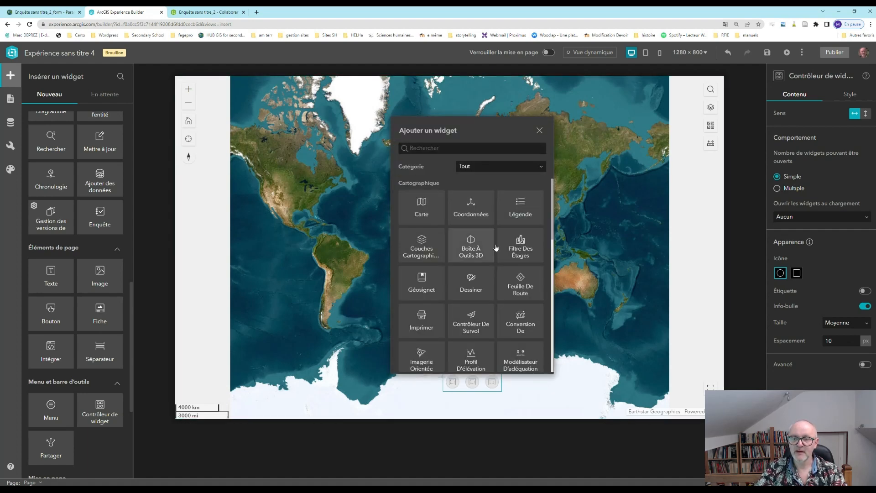
pyautogui.scroll(-4, 502, 247)
pyautogui.scroll(-1, 502, 247)
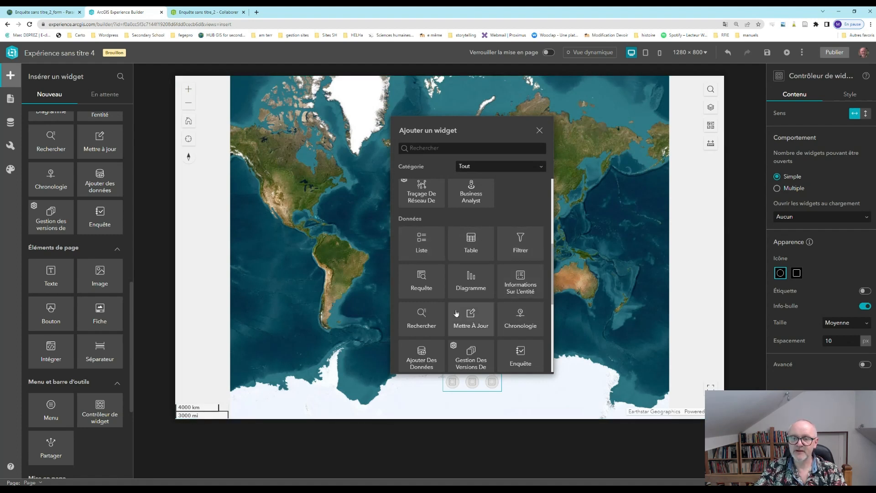
pyautogui.click(523, 280)
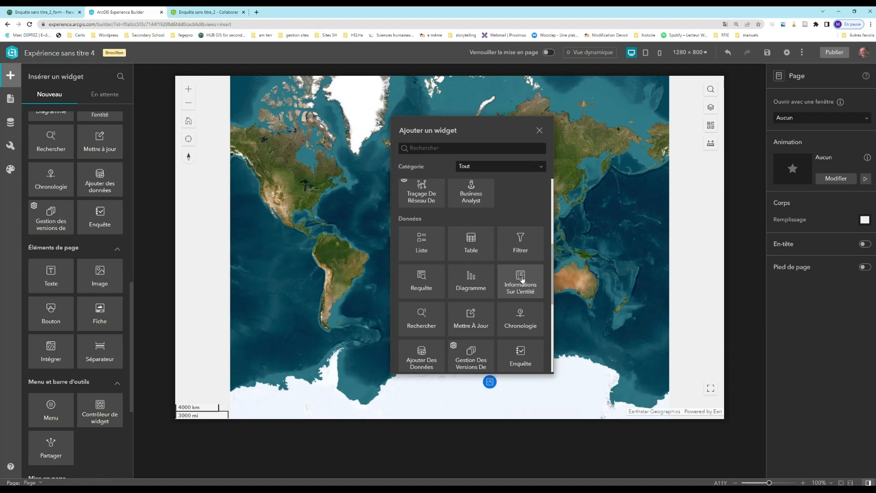
# Connect the Informations sur l'entité widget to the Observations layer, close its preview and save the experience
pyautogui.click(490, 383)
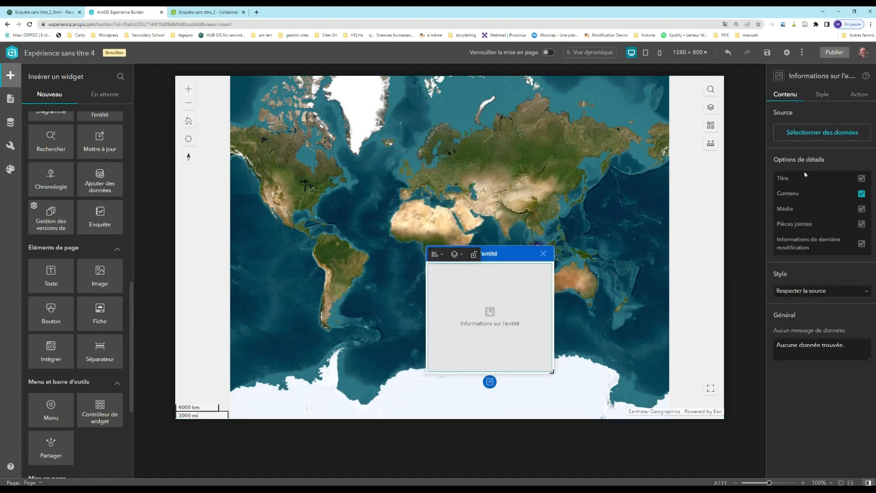
pyautogui.click(810, 132)
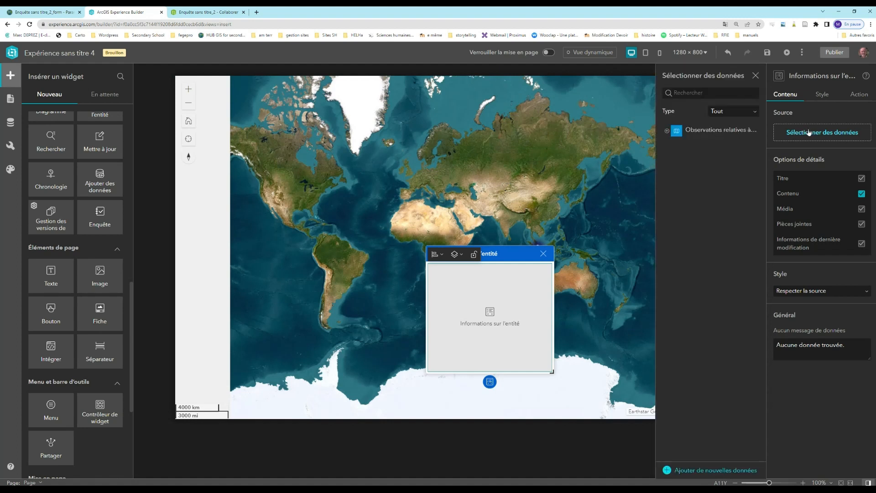
pyautogui.click(667, 131)
pyautogui.click(704, 157)
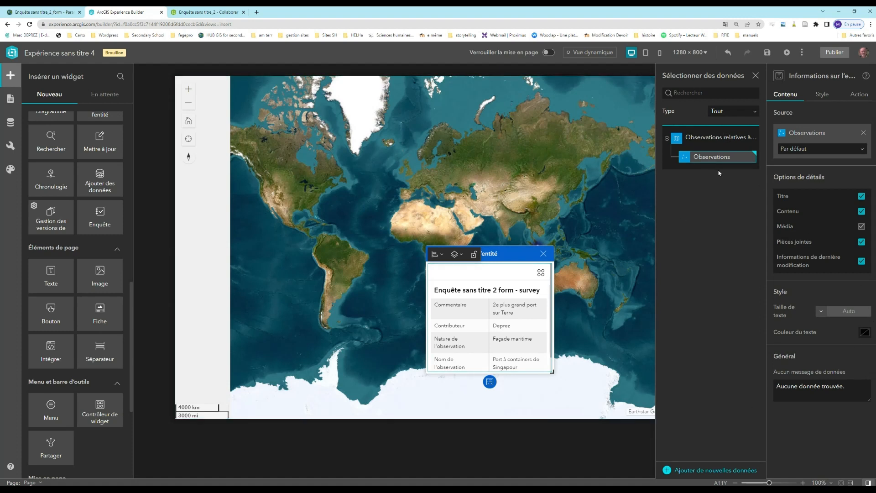
pyautogui.click(544, 254)
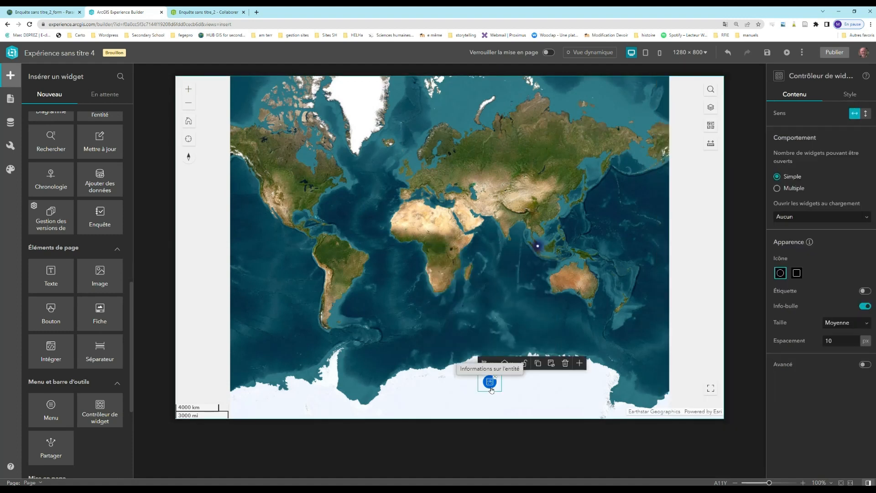
pyautogui.click(769, 52)
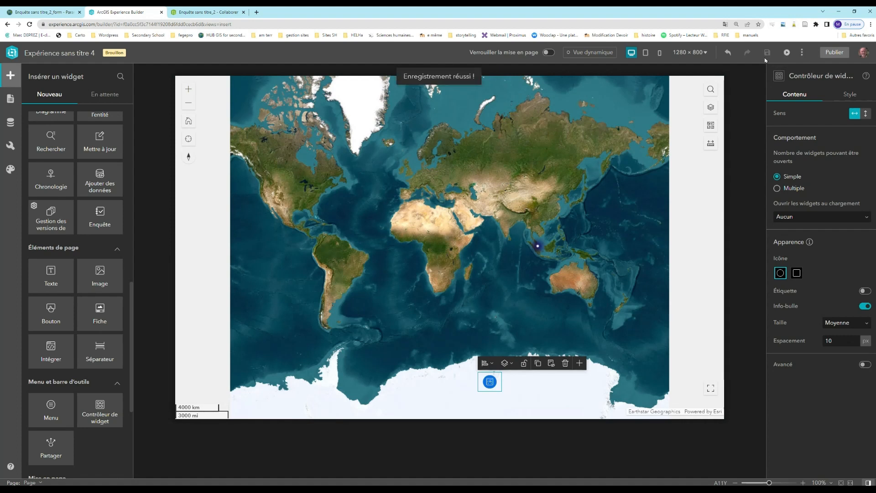
# Add the Filtrer widget to the widget controller and open it for configuration
pyautogui.click(580, 364)
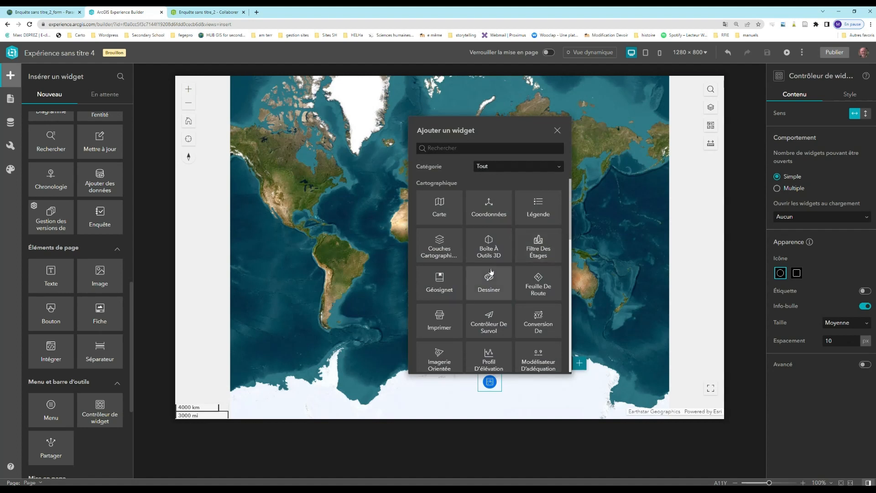
pyautogui.scroll(-4, 491, 272)
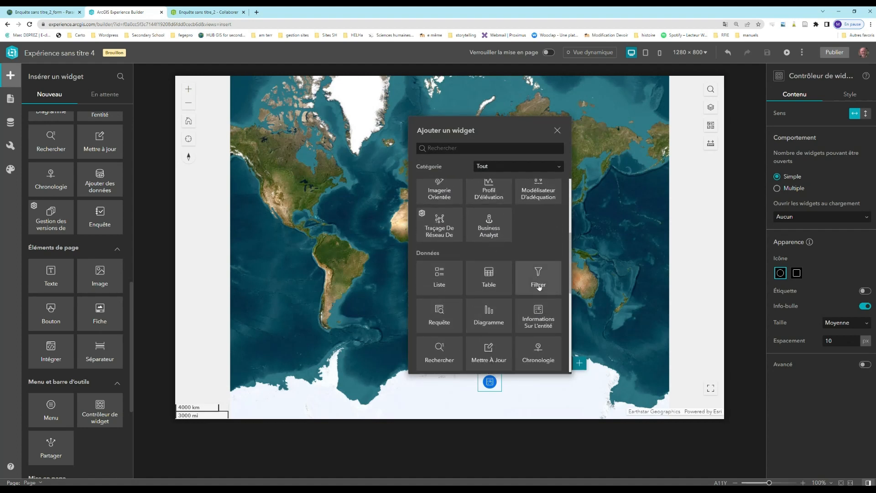
pyautogui.click(539, 286)
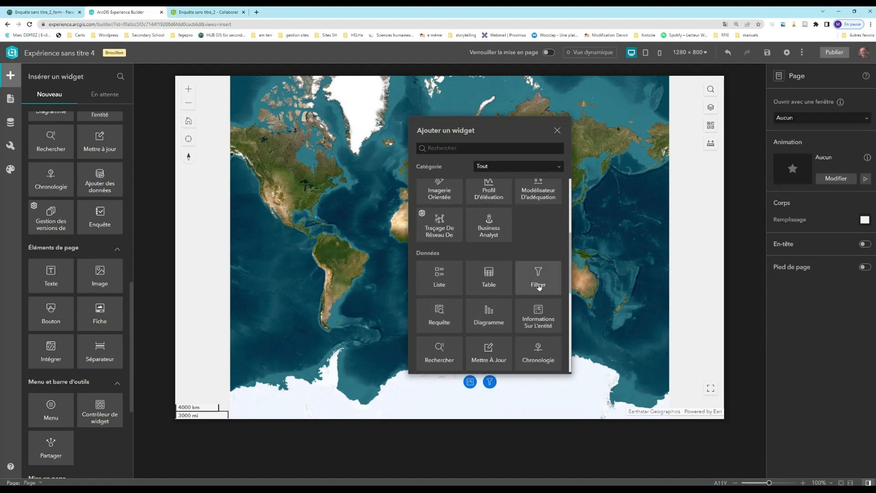
pyautogui.click(490, 382)
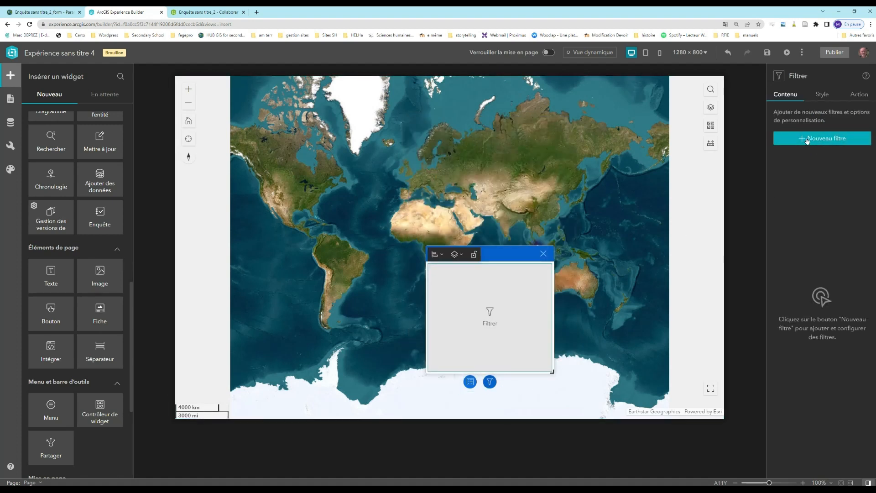
# Create a new filter based on the map's Observations layer
pyautogui.click(807, 140)
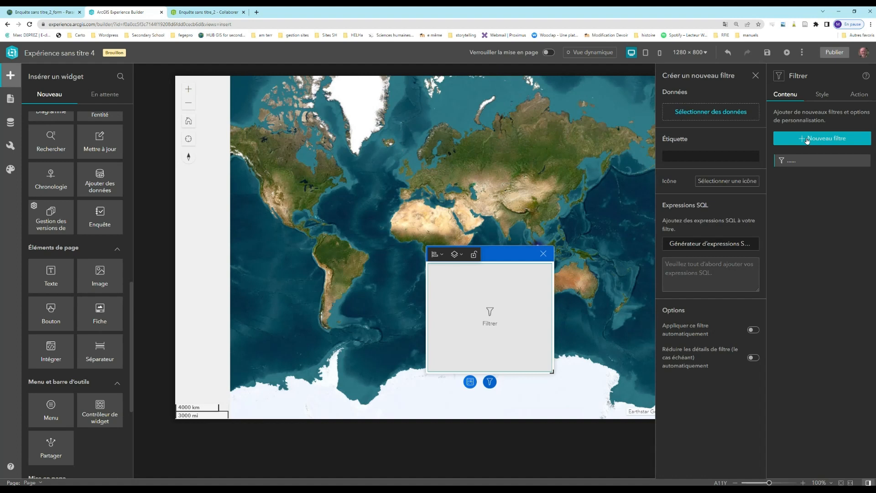
pyautogui.click(697, 118)
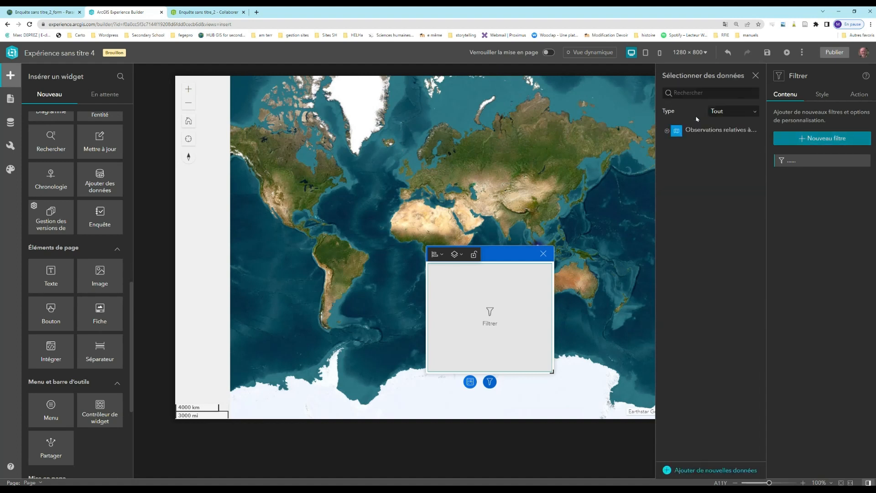
pyautogui.click(668, 131)
pyautogui.click(696, 158)
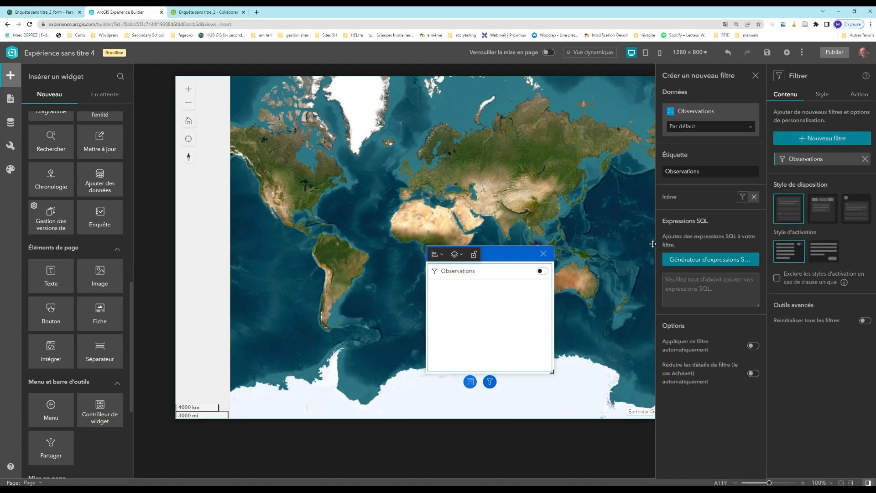
# Add a clause to the Observations filter's SQL expression using the Nature de l'observation field with the operator est
pyautogui.click(705, 260)
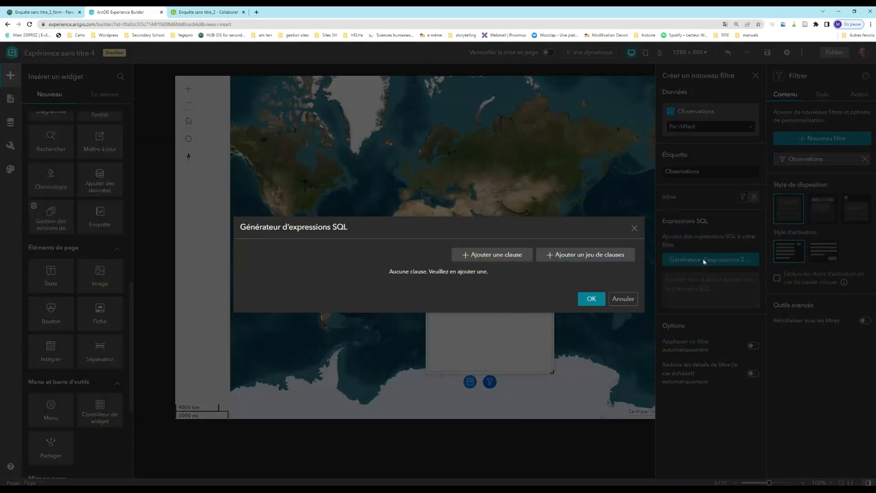
pyautogui.click(470, 259)
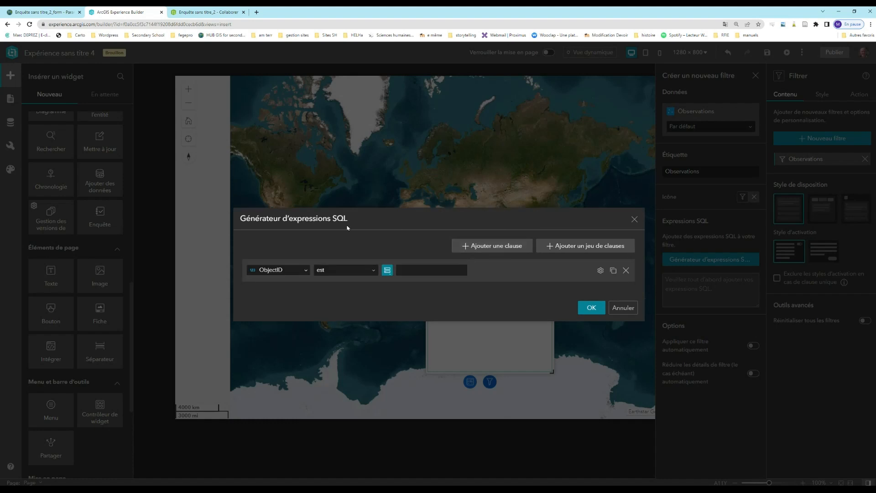
pyautogui.click(307, 270)
pyautogui.scroll(-2, 304, 313)
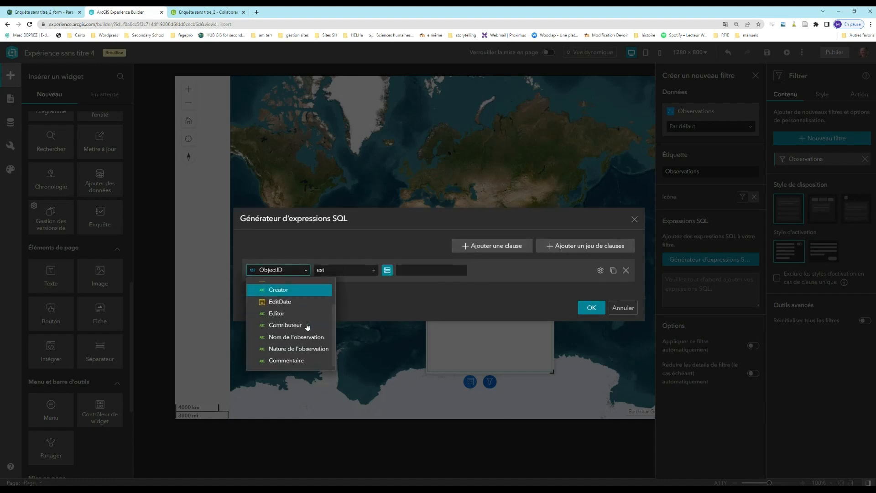
pyautogui.click(302, 350)
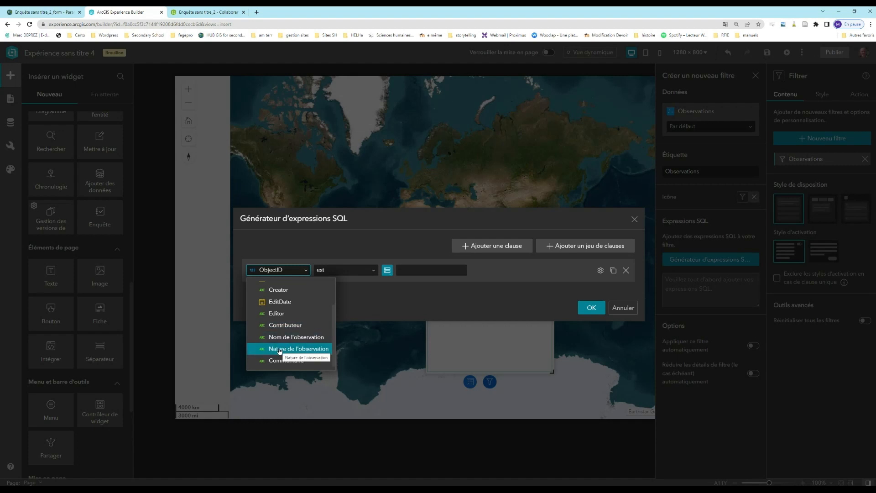
pyautogui.click(280, 349)
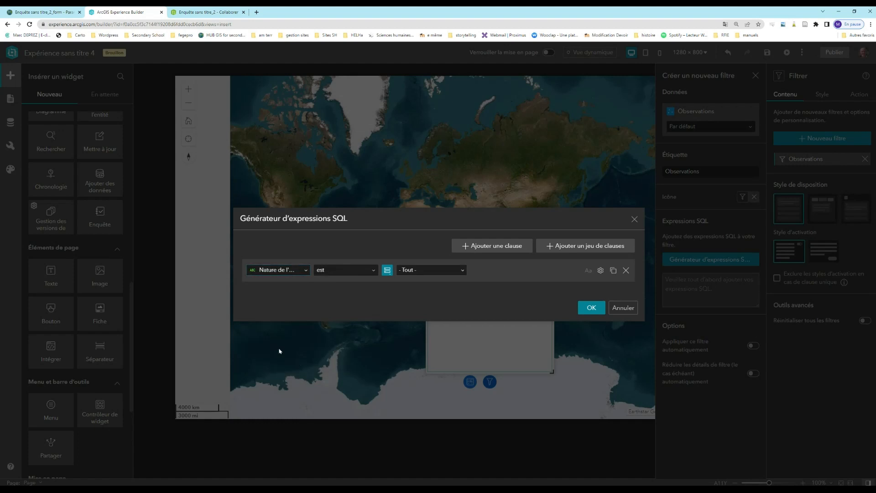
# Set the Nature de l'observation clause to ask users for values (Demander des valeurs) and accept the expression
pyautogui.click(601, 270)
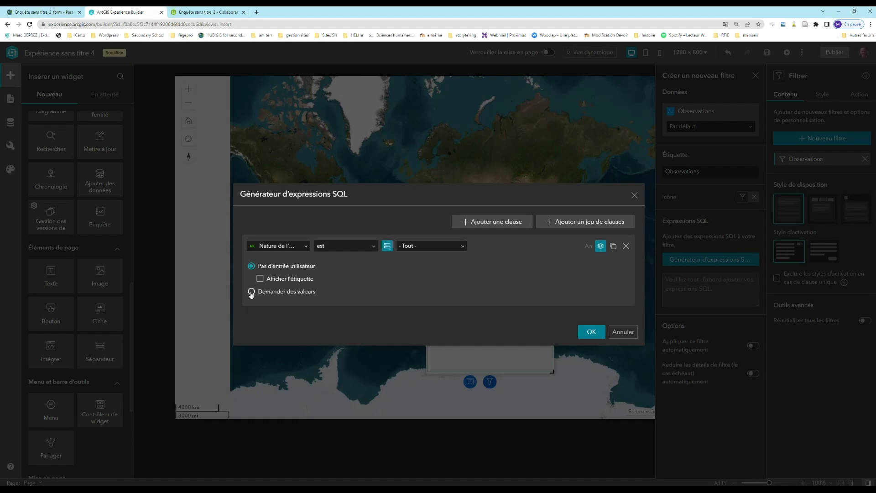
pyautogui.click(251, 292)
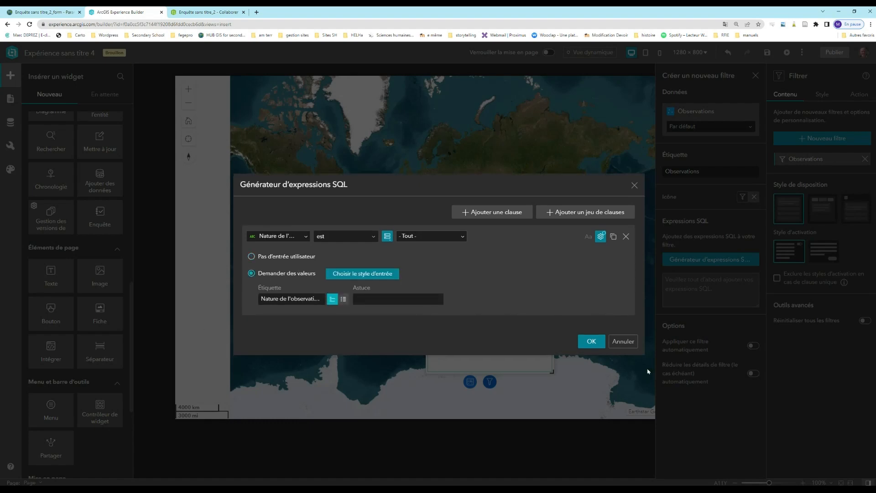
pyautogui.click(595, 344)
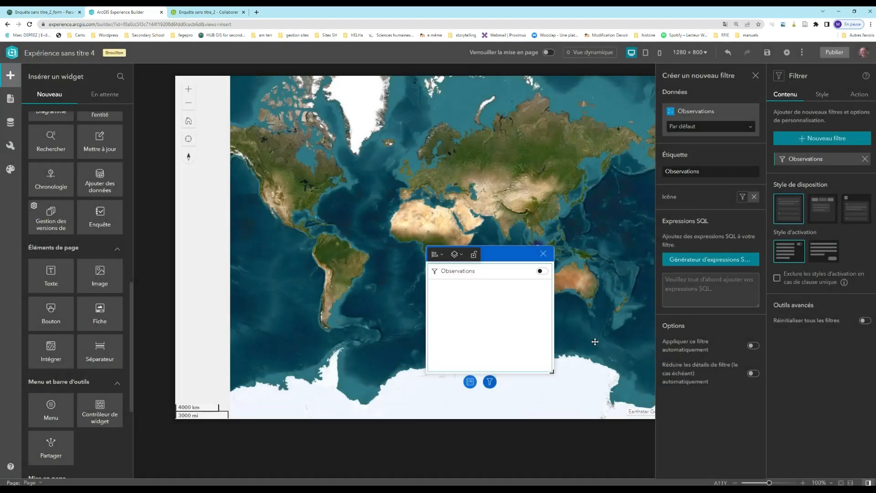
# Test the Filtrer widget in live view by applying the Observations filter with Extraction/transport des énergies
pyautogui.click(587, 53)
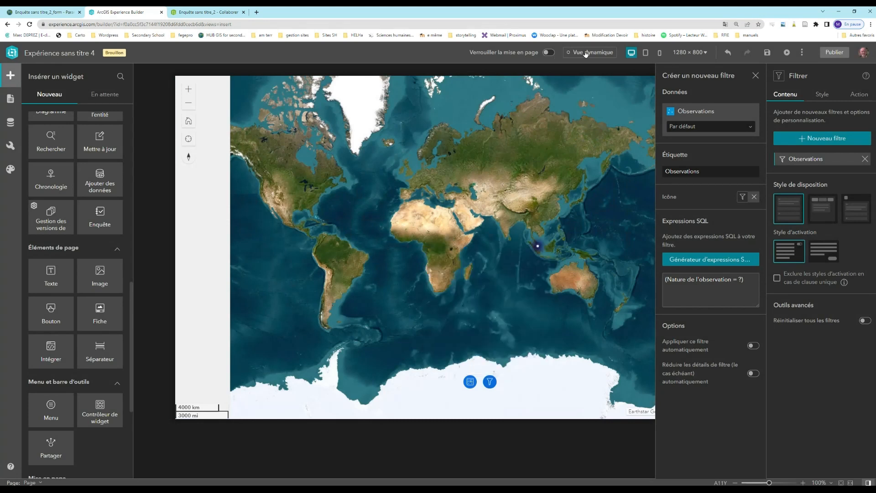
pyautogui.click(490, 382)
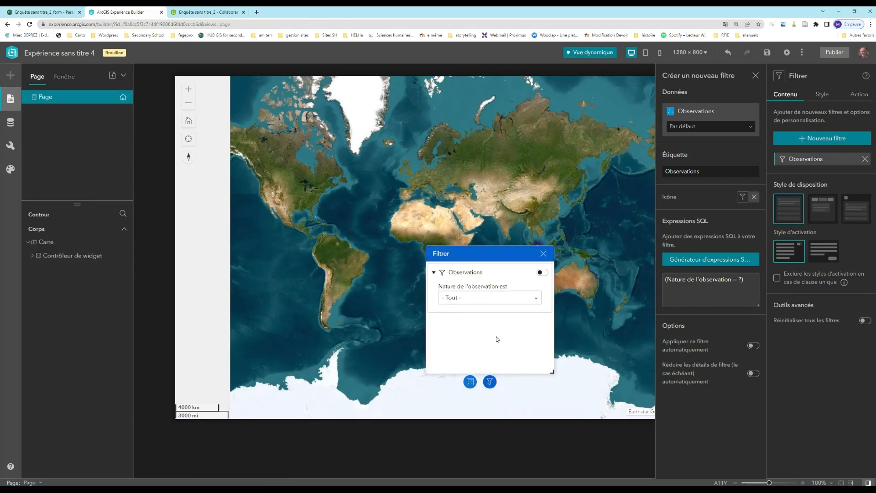
pyautogui.click(536, 298)
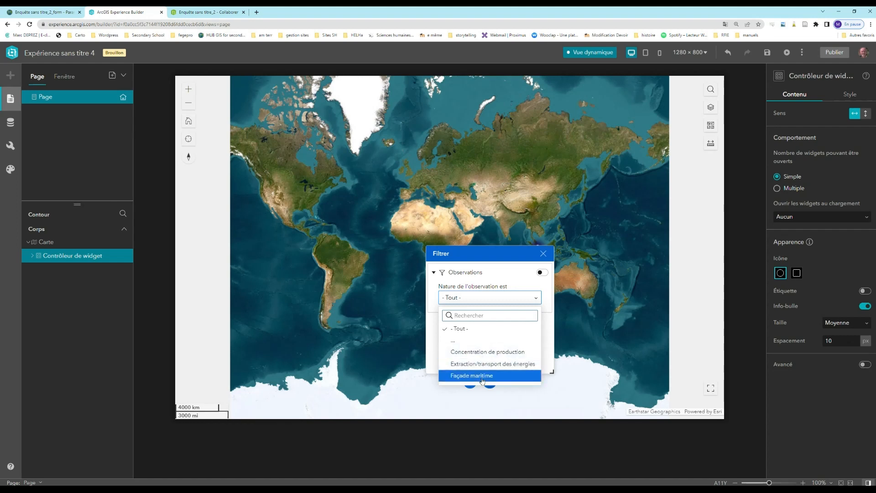
pyautogui.click(488, 365)
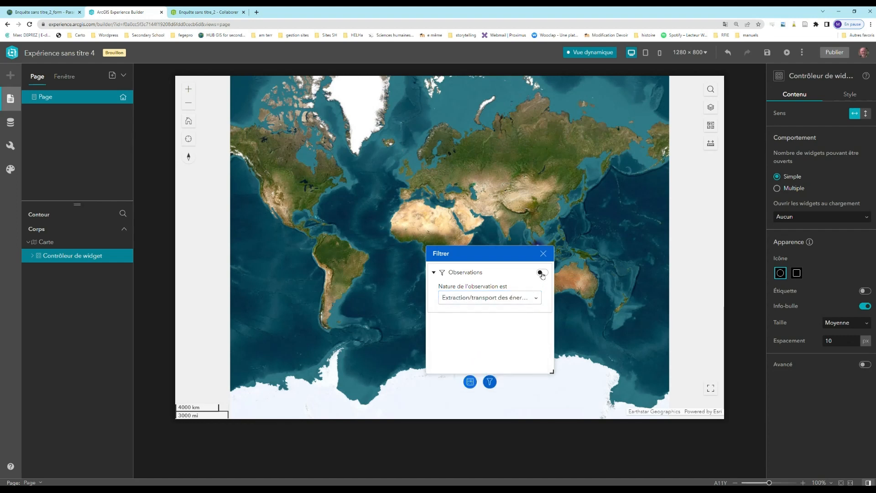
pyautogui.moveTo(525, 253); pyautogui.dragTo(421, 243)
pyautogui.click(439, 263)
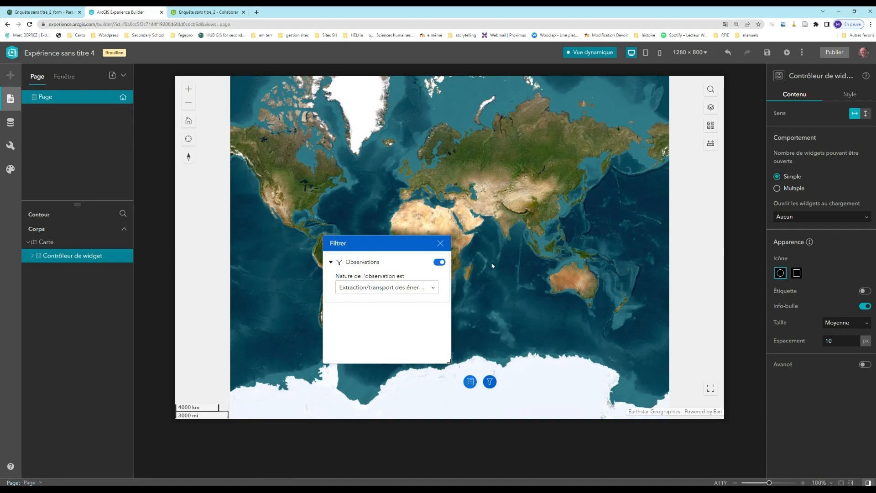
# Switch the Observations filter off, close and reopen the Filtrer widget, and leave live view
pyautogui.click(439, 262)
pyautogui.click(491, 380)
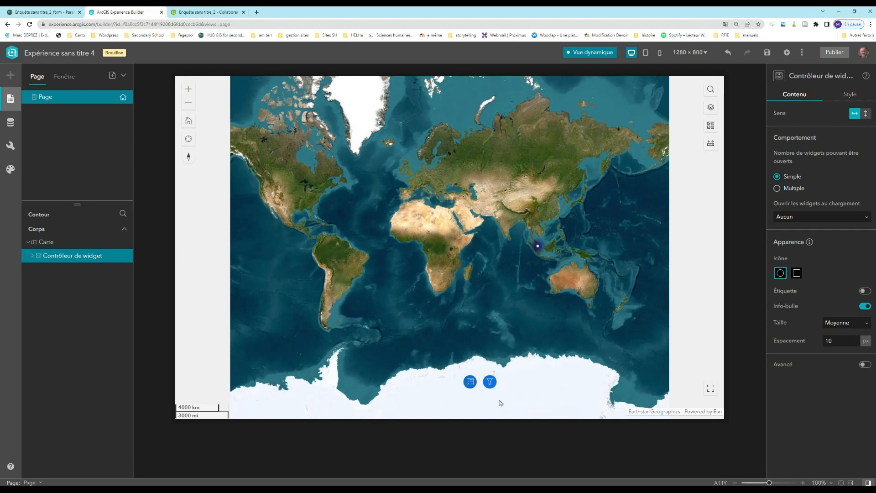
pyautogui.click(496, 382)
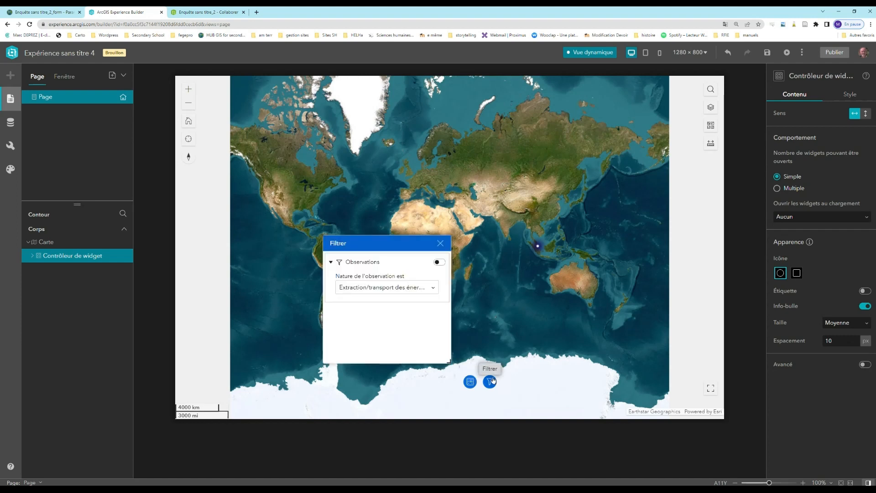
pyautogui.click(583, 53)
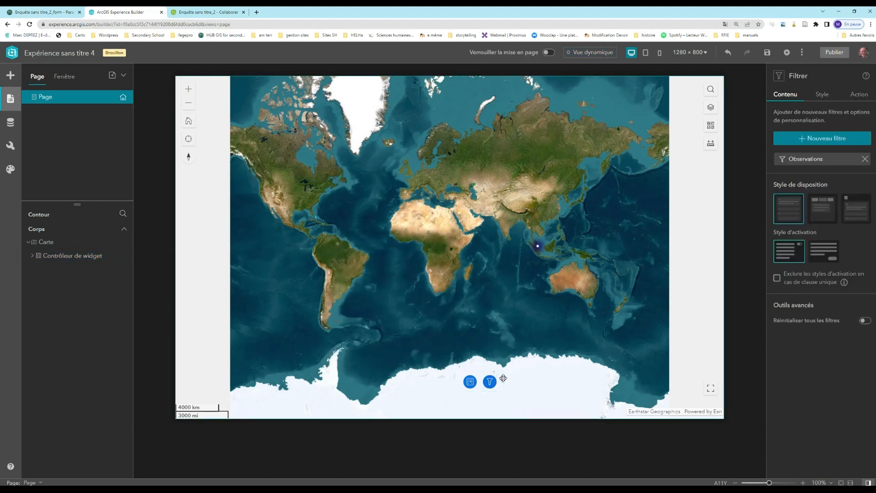
# Add the Diagramme widget from the Données category to the widget controller
pyautogui.click(499, 385)
pyautogui.click(560, 363)
pyautogui.scroll(-5, 516, 292)
pyautogui.scroll(-2, 517, 285)
pyautogui.scroll(-1, 493, 287)
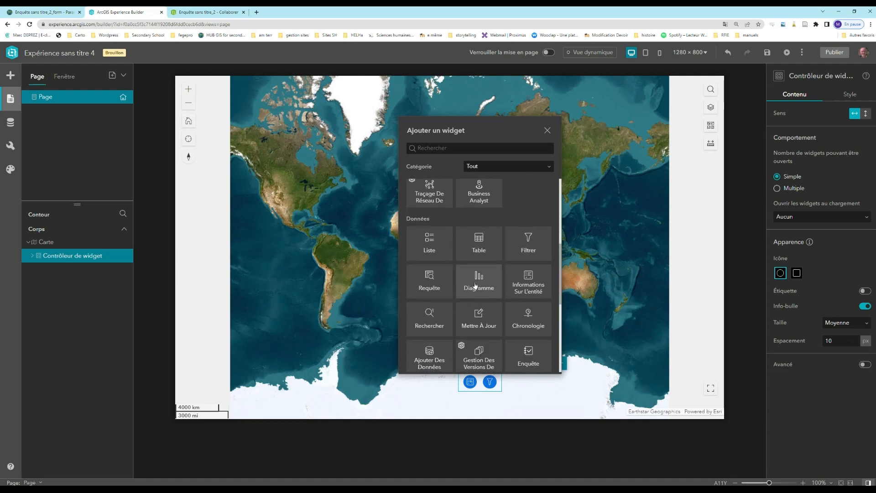
pyautogui.click(478, 283)
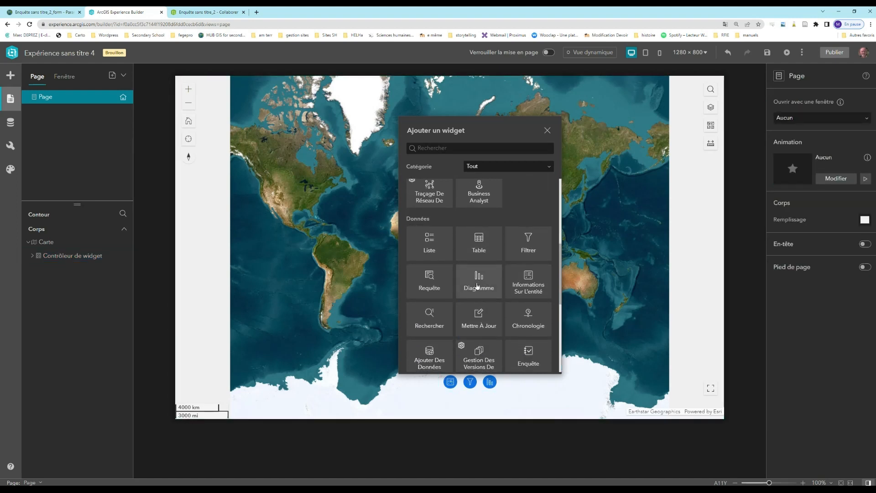
# Open the Diagramme widget for configuration and select the map's Observations layer as its data
pyautogui.click(490, 381)
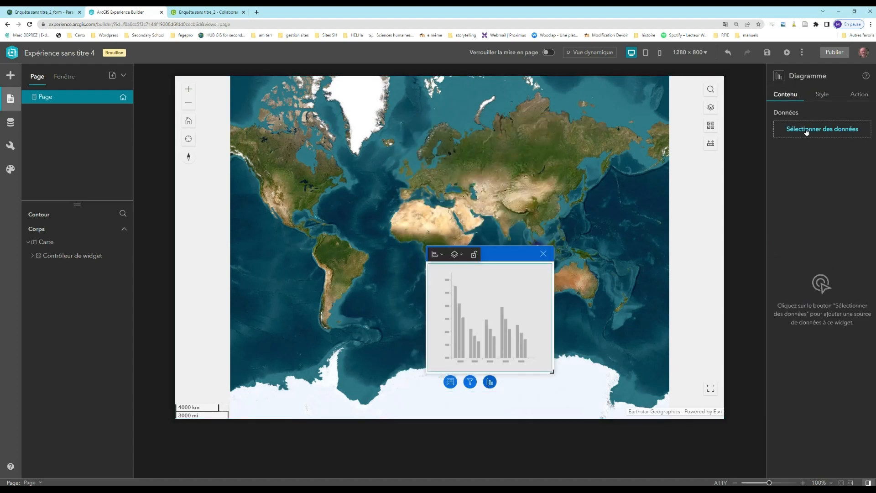
pyautogui.click(804, 130)
pyautogui.click(667, 131)
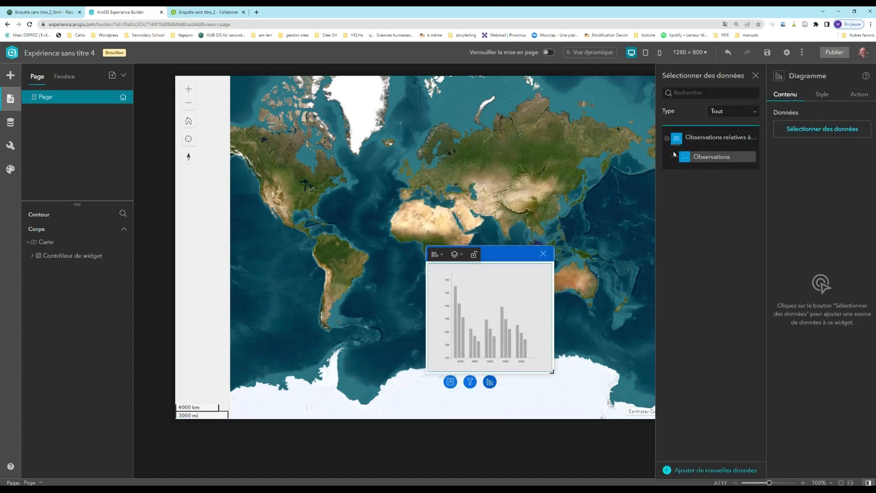
pyautogui.click(703, 159)
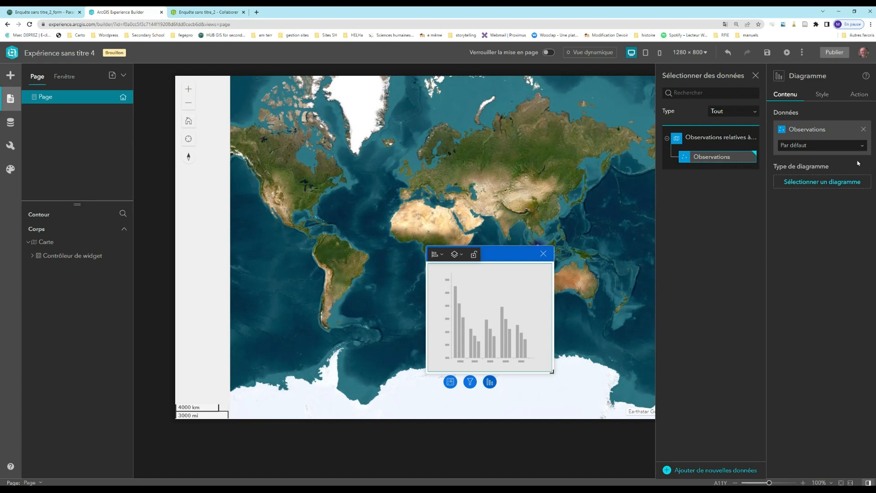
# Choose a pie chart (Secteur) for the Diagramme widget and set its category field to Contributeur
pyautogui.click(815, 183)
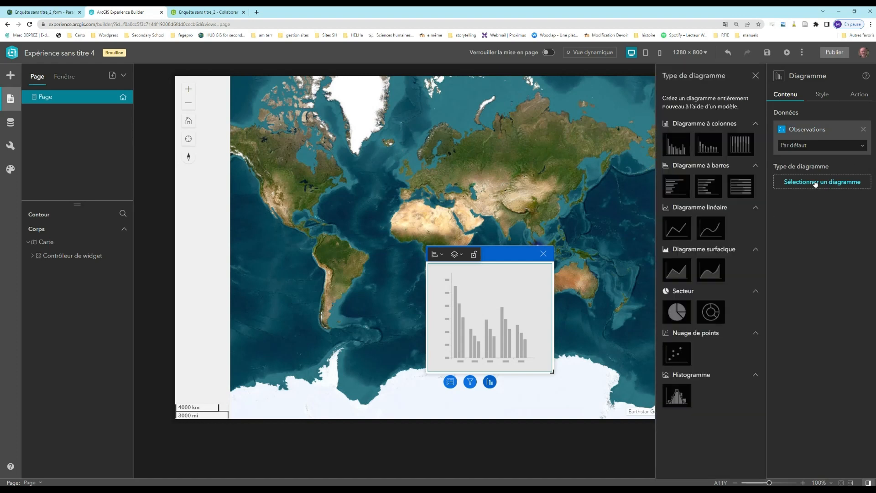
pyautogui.click(678, 312)
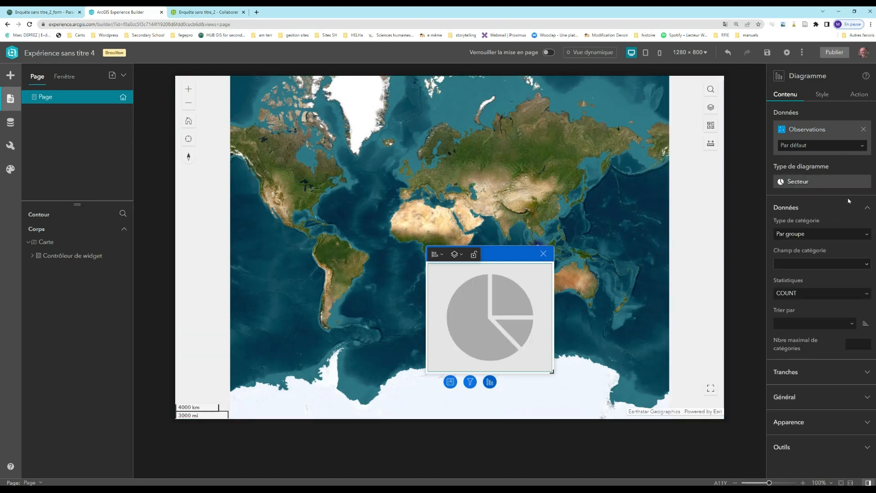
pyautogui.click(841, 265)
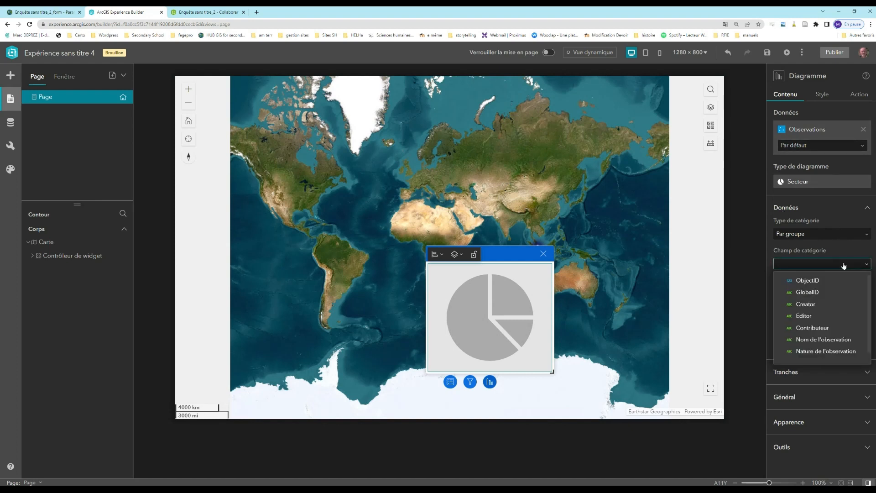
pyautogui.click(818, 329)
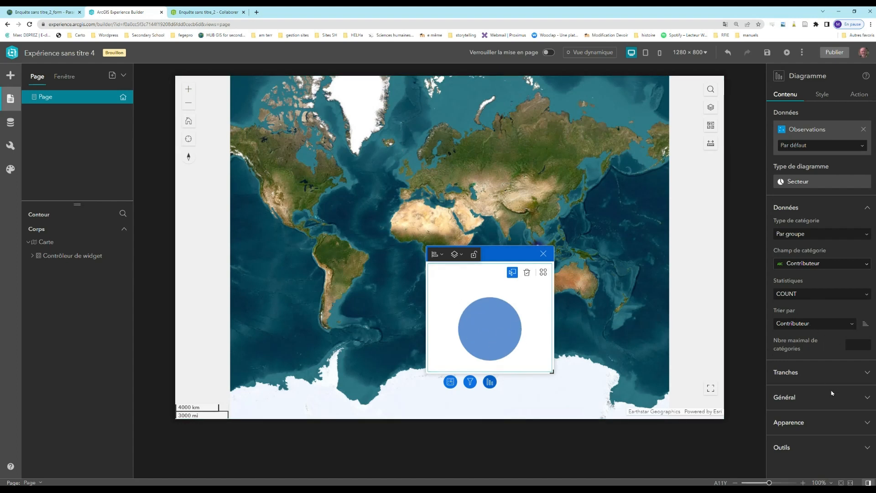
# Enable value labels on the pie chart's slices and set their colour mode to Par catégorie
pyautogui.click(867, 373)
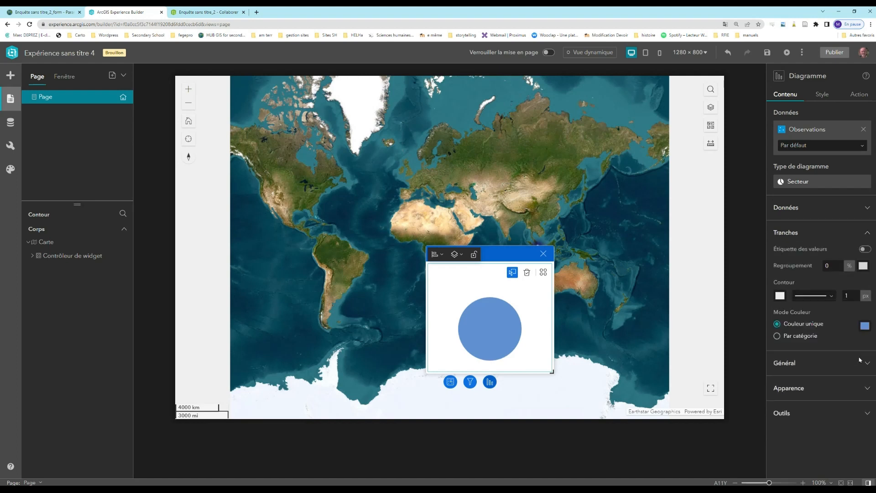
pyautogui.click(866, 250)
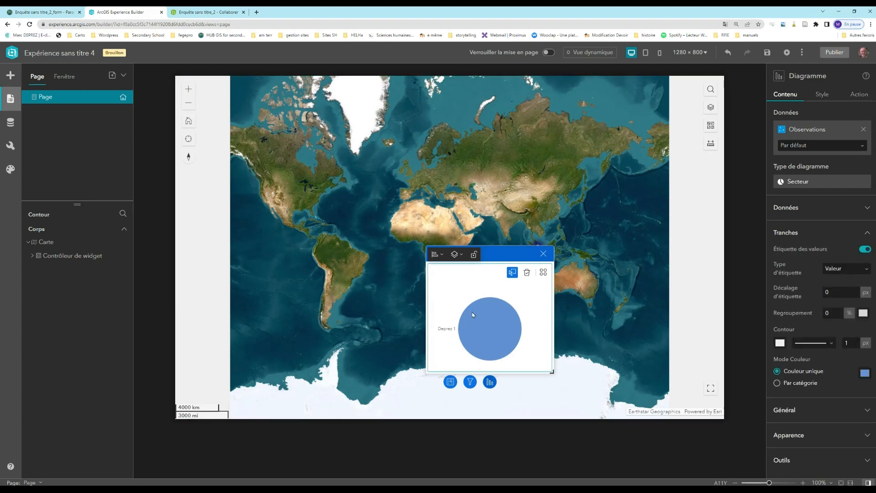
pyautogui.click(777, 384)
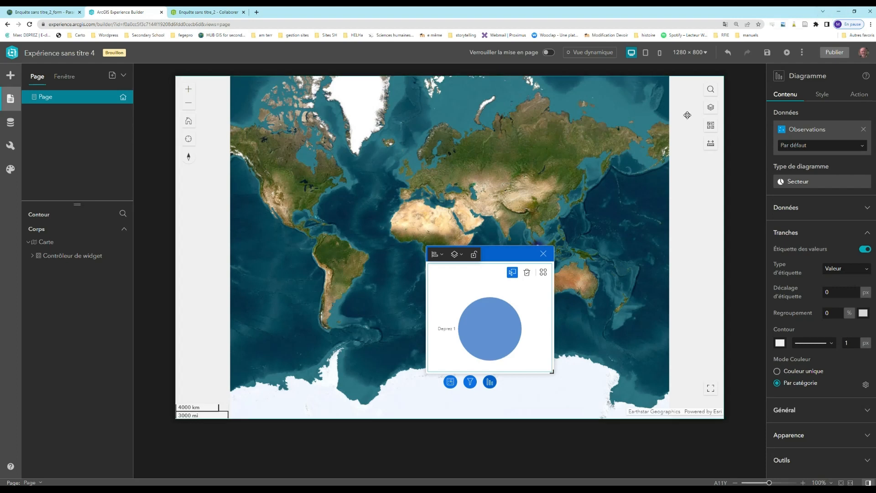
# Rename the Diagramme widget as Contributeurs, save the experience and close the chart's preview
pyautogui.click(831, 74)
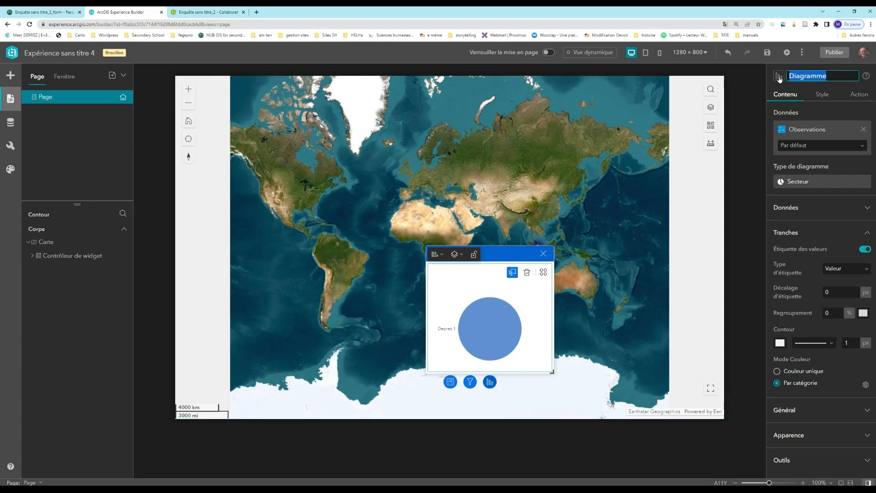
pyautogui.write('Contr')
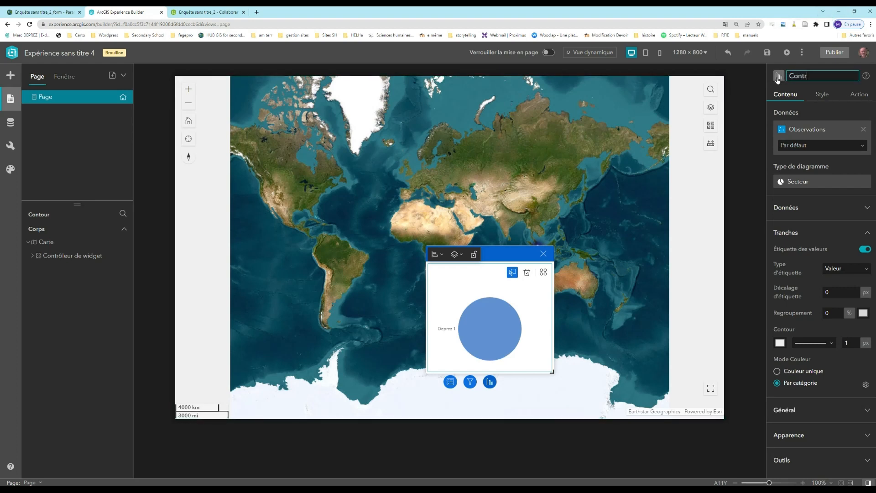
pyautogui.write('ibuteurs')
pyautogui.press('Return')
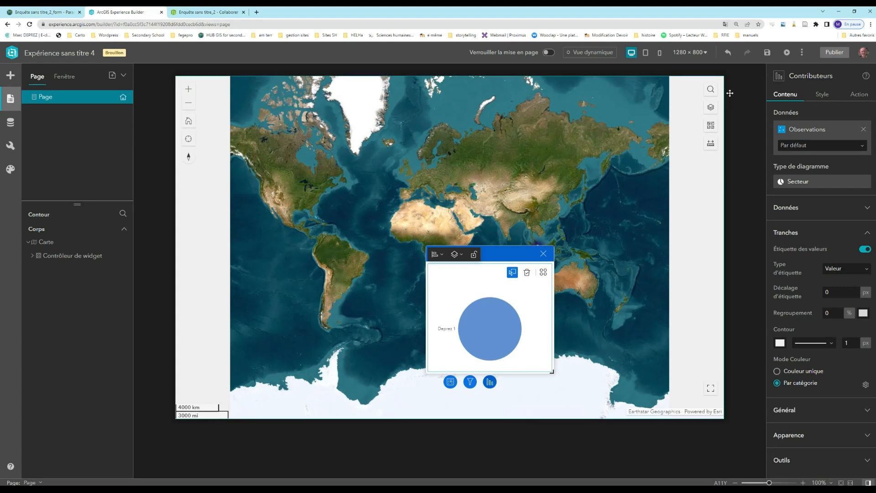
pyautogui.click(768, 53)
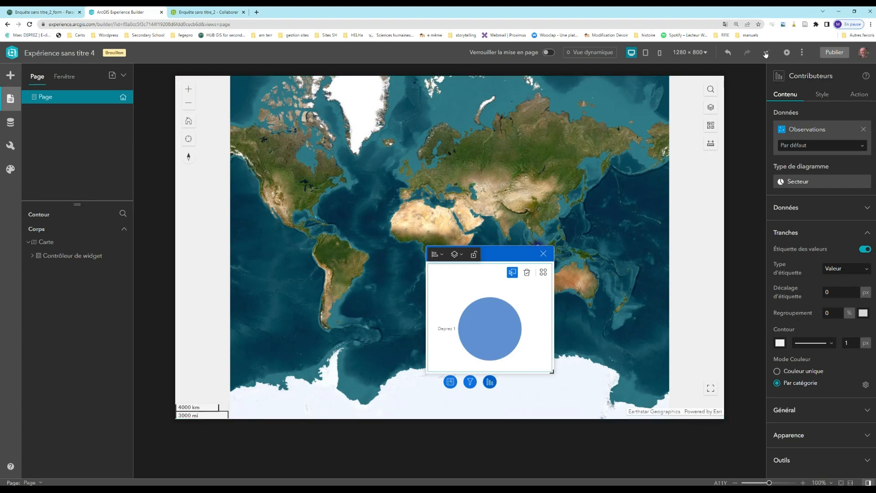
pyautogui.click(543, 255)
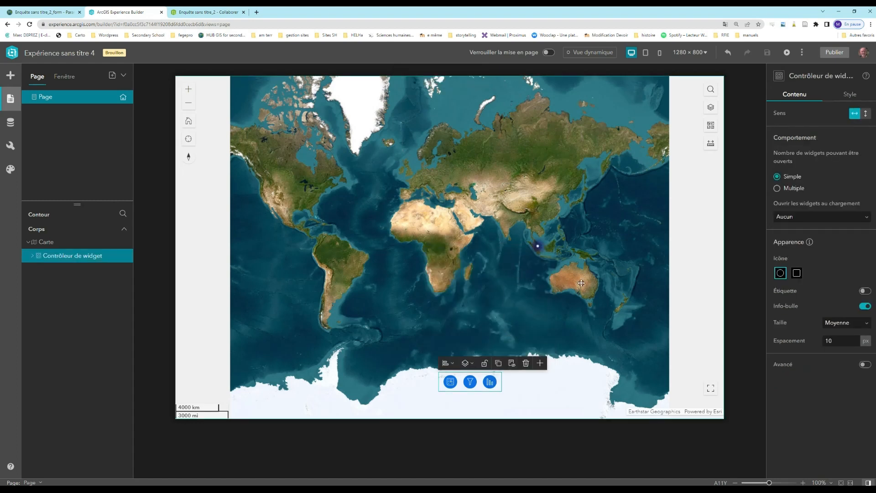
# Open the Informations sur l'entité widget from the widget controller to review its content
pyautogui.click(450, 384)
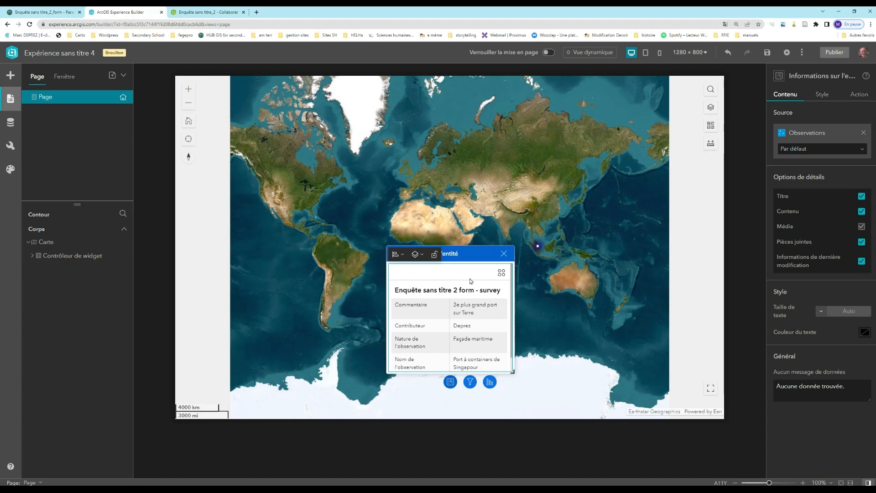
pyautogui.moveTo(542, 269); pyautogui.dragTo(739, 262)
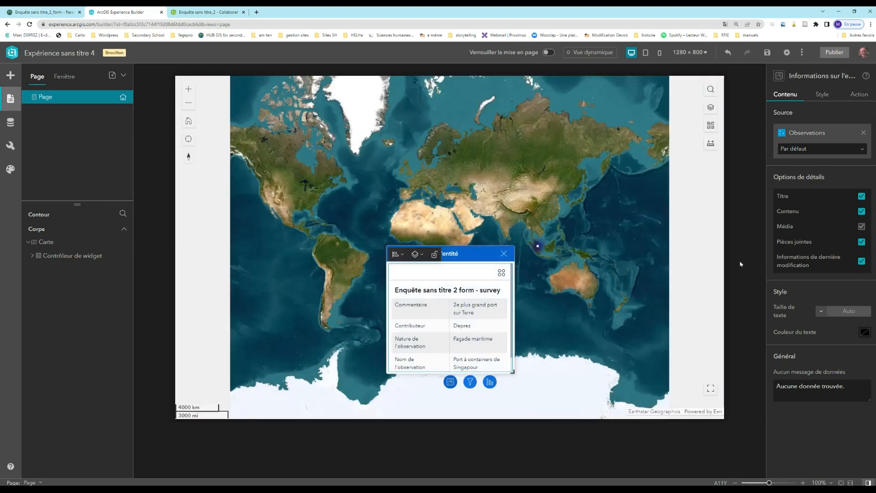
# Test in live view whether the Informations sur l'entité widget reacts to changes of the map extent
pyautogui.click(545, 276)
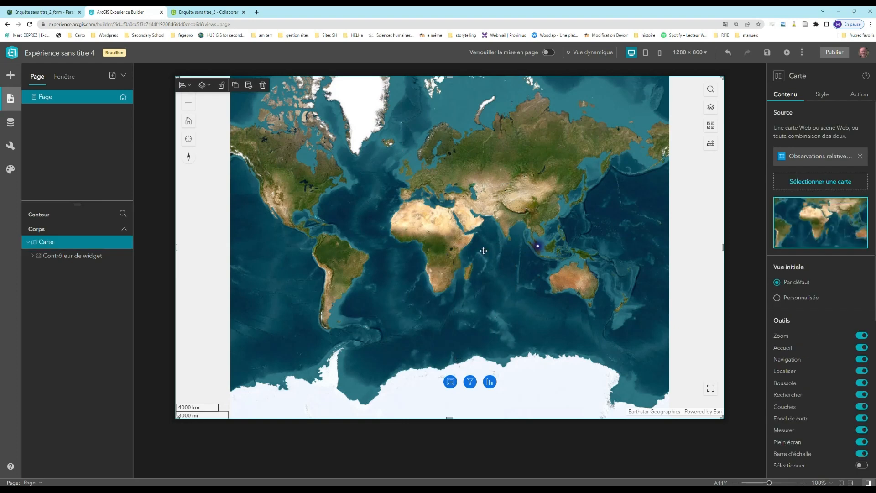
pyautogui.click(585, 53)
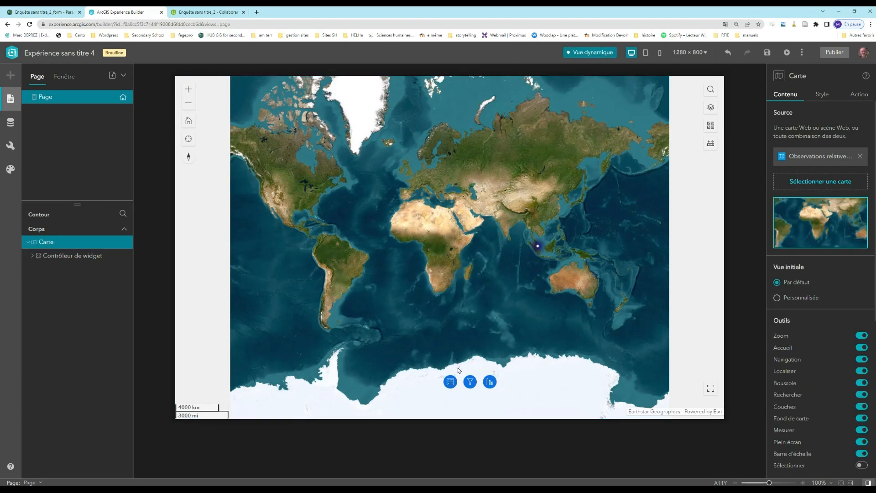
pyautogui.click(450, 382)
pyautogui.click(437, 327)
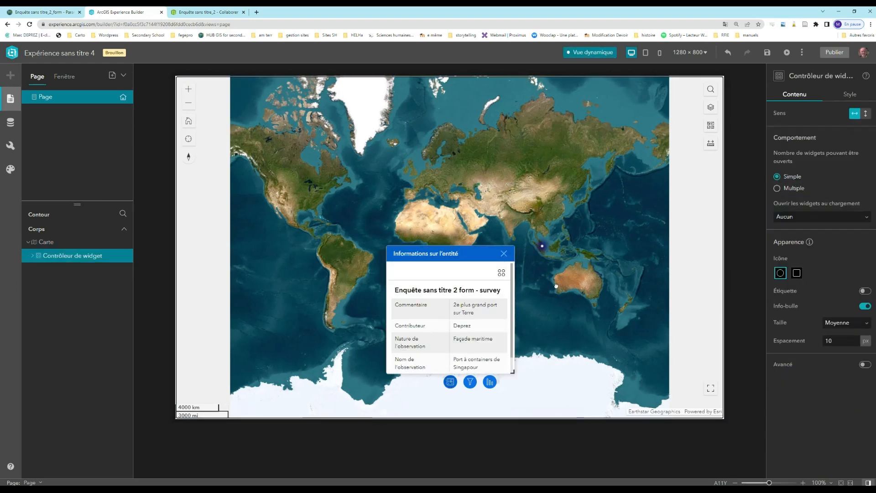
pyautogui.scroll(3, 548, 278)
pyautogui.moveTo(587, 335); pyautogui.dragTo(574, 204)
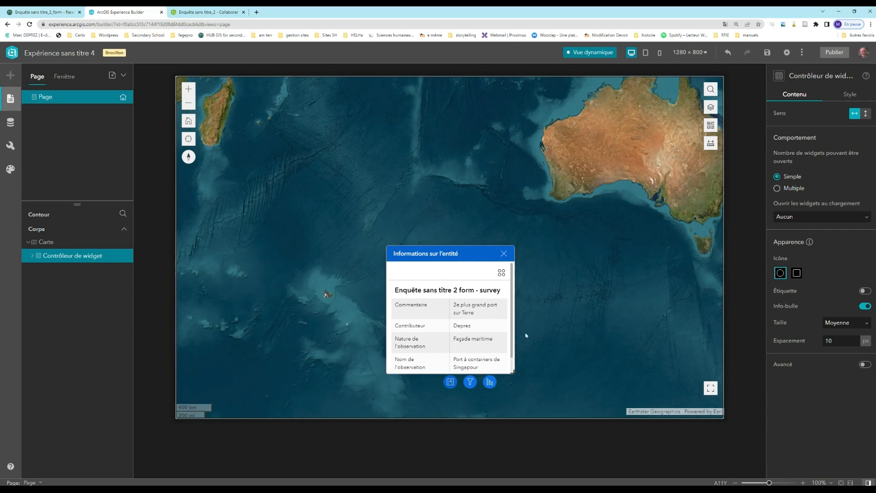
pyautogui.scroll(-4, 529, 237)
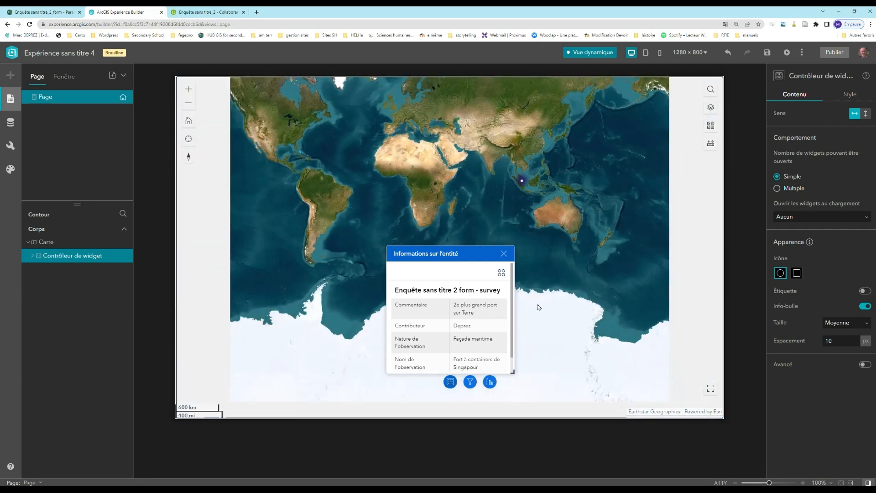
pyautogui.click(504, 254)
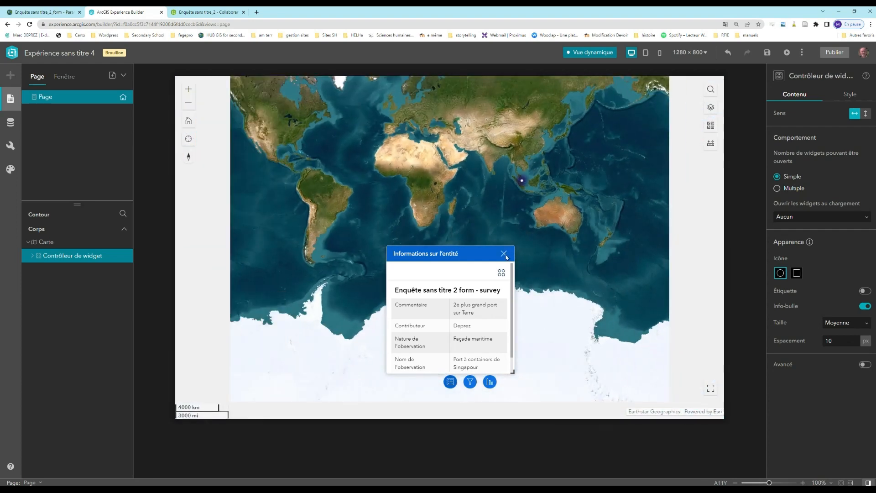
pyautogui.click(589, 53)
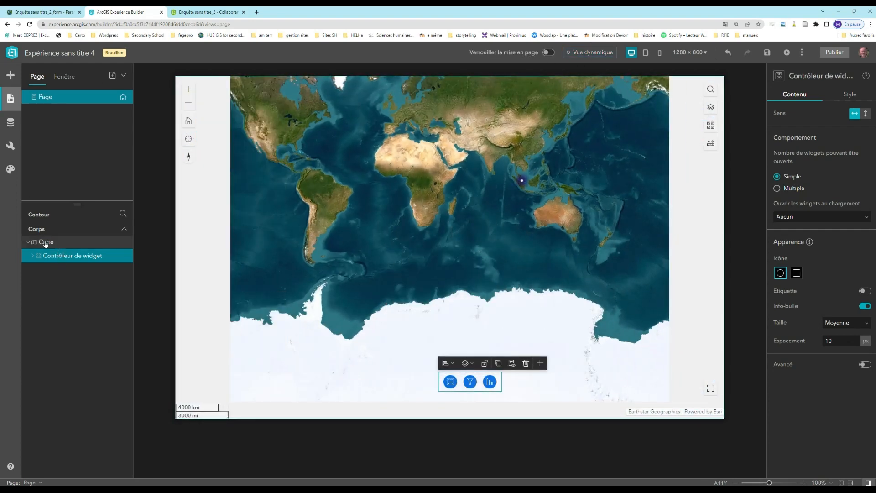
# Give the Carte widget a Modifications d'étendue trigger with the Structure action that filters data records
pyautogui.click(46, 243)
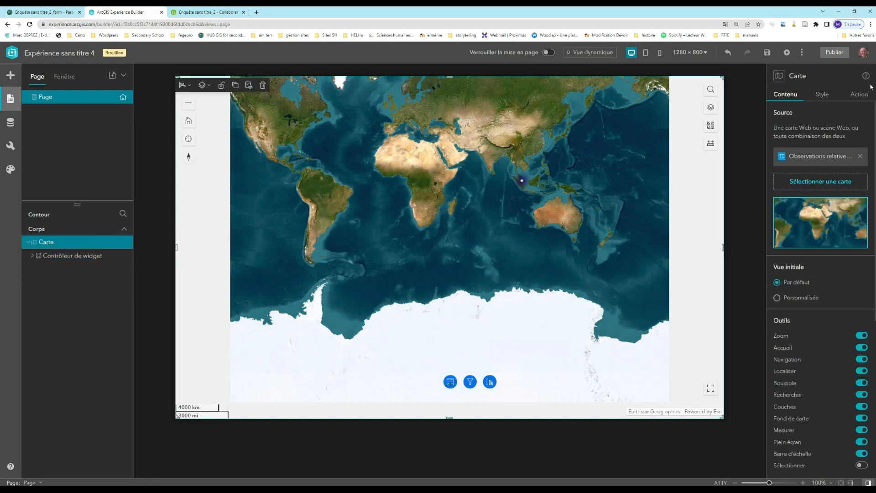
pyautogui.click(861, 95)
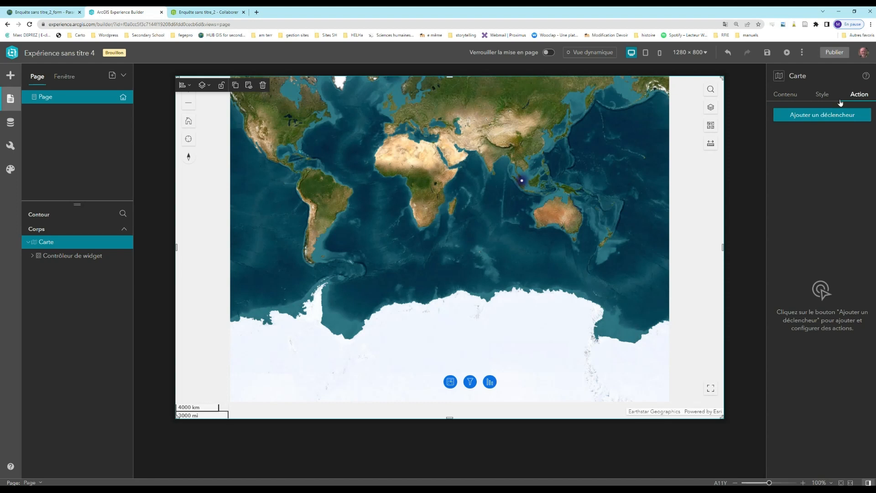
pyautogui.click(829, 117)
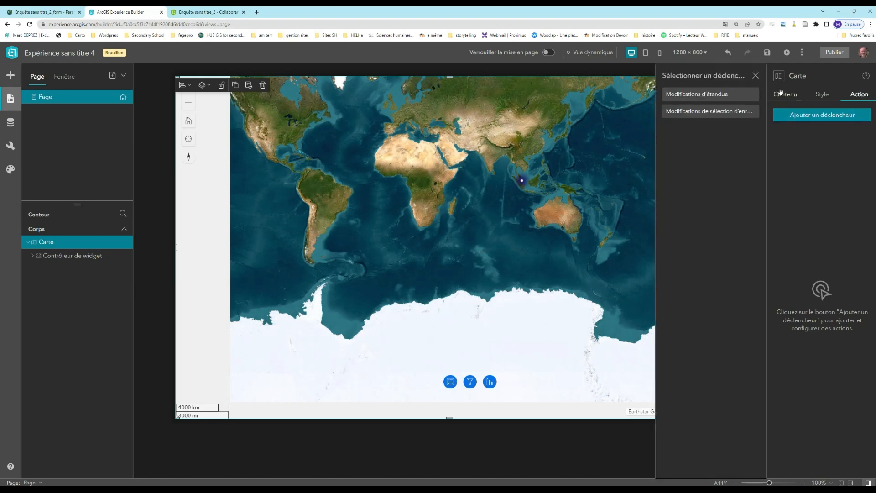
pyautogui.click(714, 97)
pyautogui.click(692, 94)
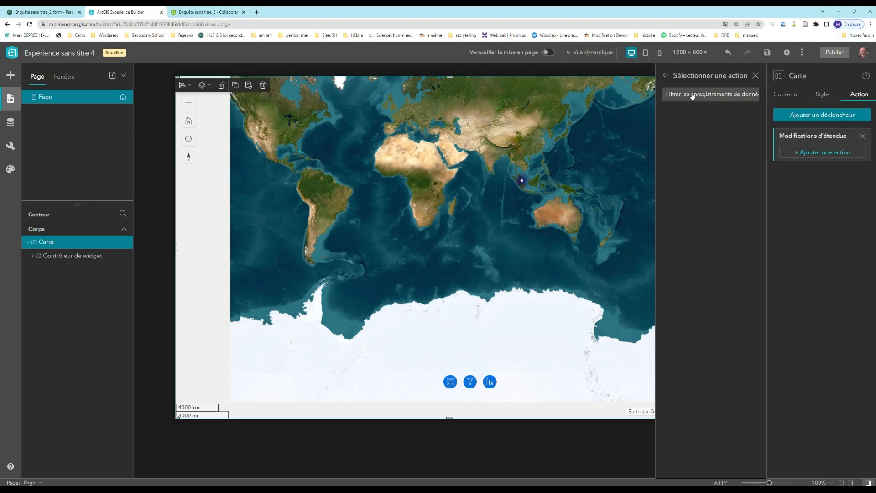
pyautogui.click(688, 97)
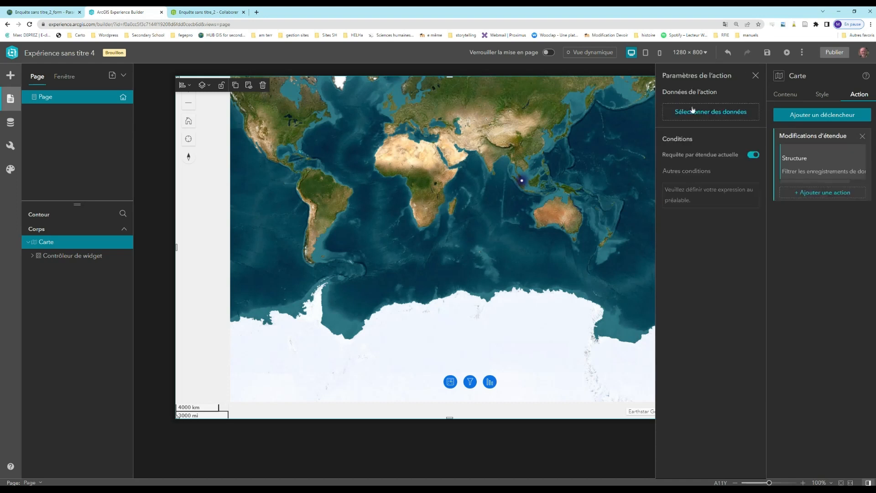
# Choose the Observations layer as the data for the map's extent-change filter action
pyautogui.click(692, 111)
pyautogui.click(667, 133)
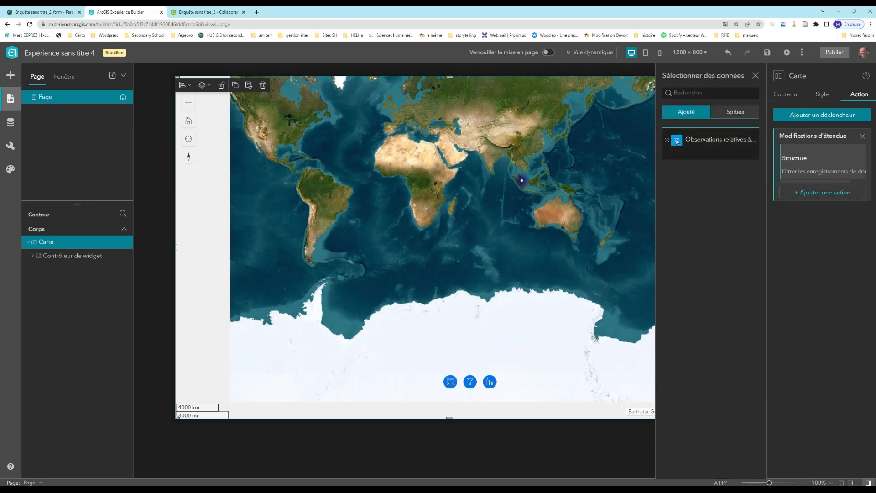
pyautogui.click(709, 164)
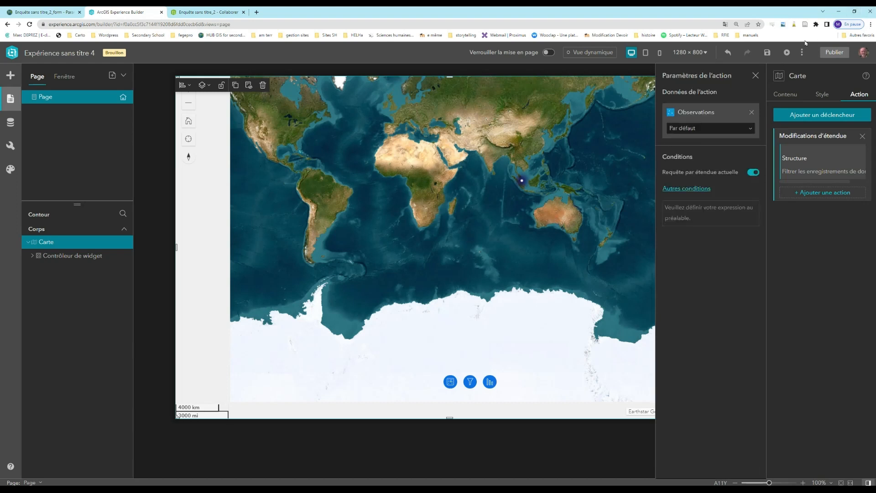
# Test the extent-based filtering of the Informations sur l'entité widget in live view and save the experience
pyautogui.click(588, 53)
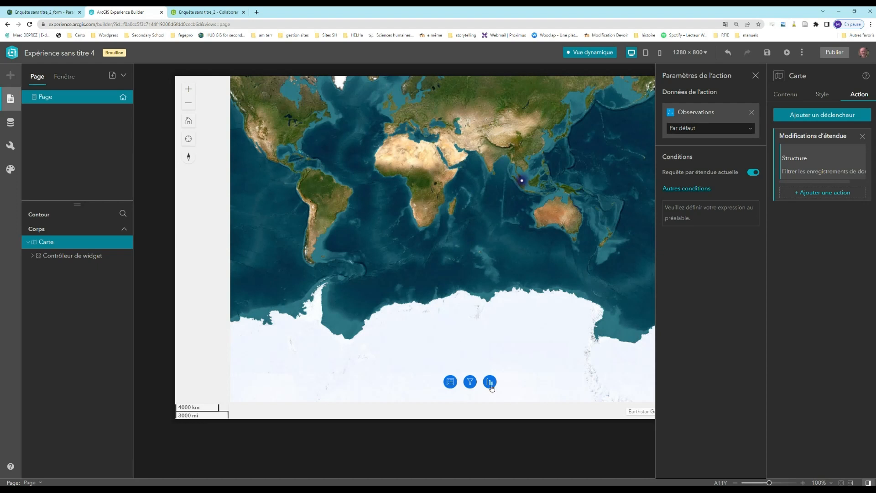
pyautogui.click(450, 382)
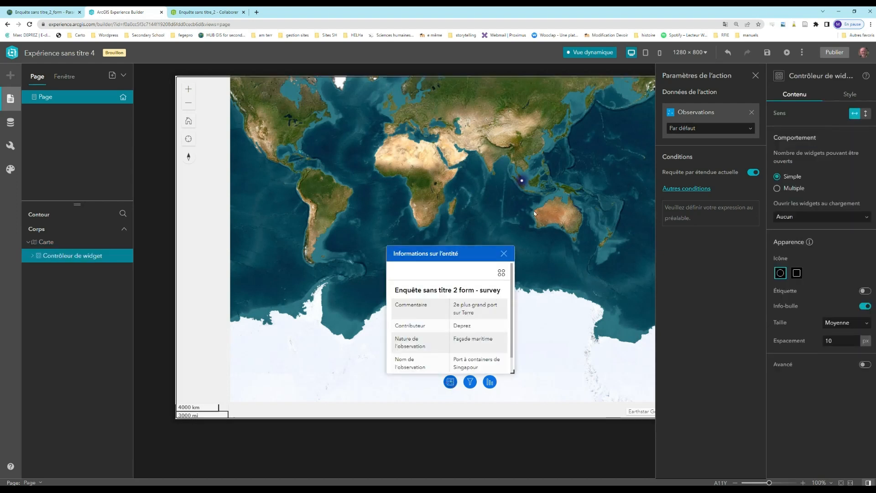
pyautogui.moveTo(533, 213); pyautogui.dragTo(646, 220)
pyautogui.scroll(5, 608, 219)
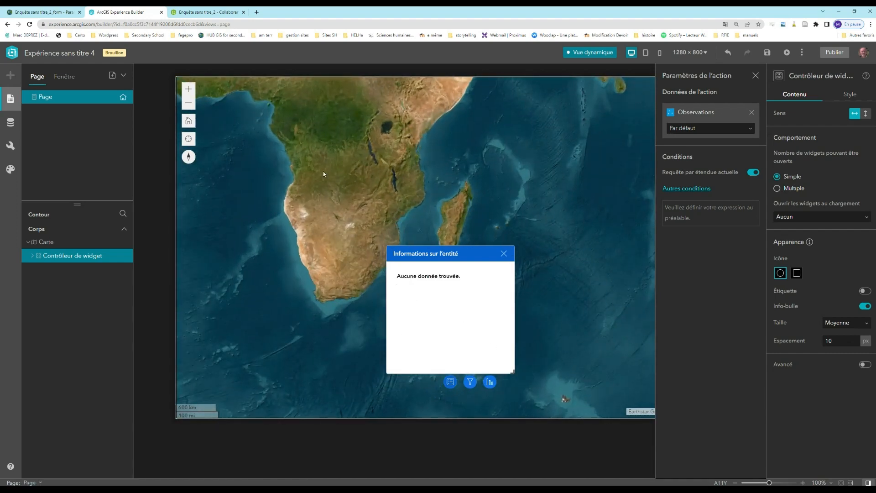
pyautogui.scroll(1, 585, 264)
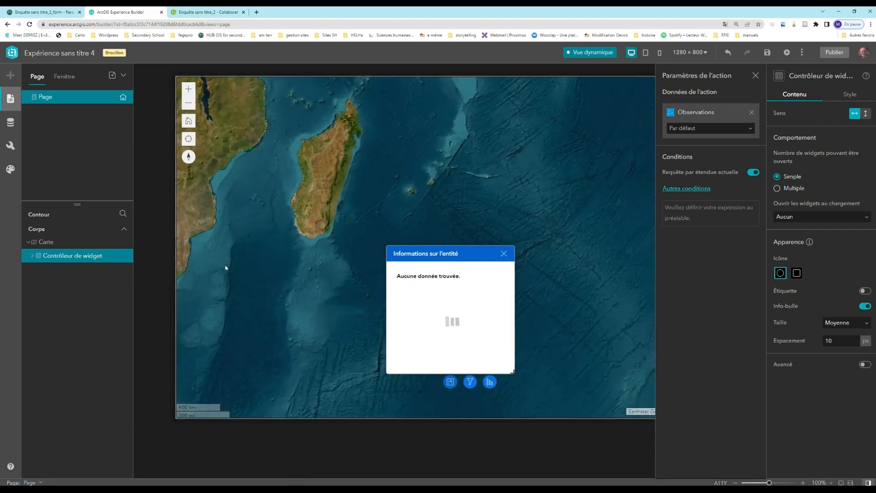
pyautogui.scroll(-5, 557, 231)
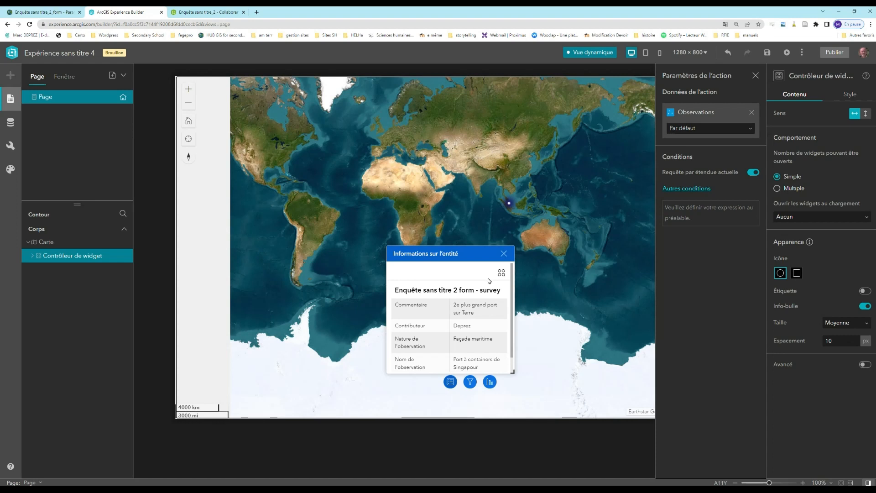
pyautogui.click(769, 53)
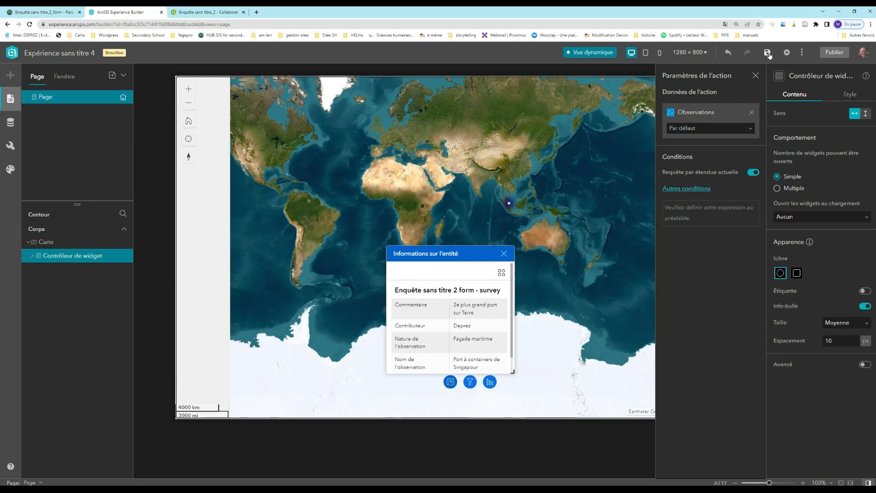
pyautogui.click(589, 53)
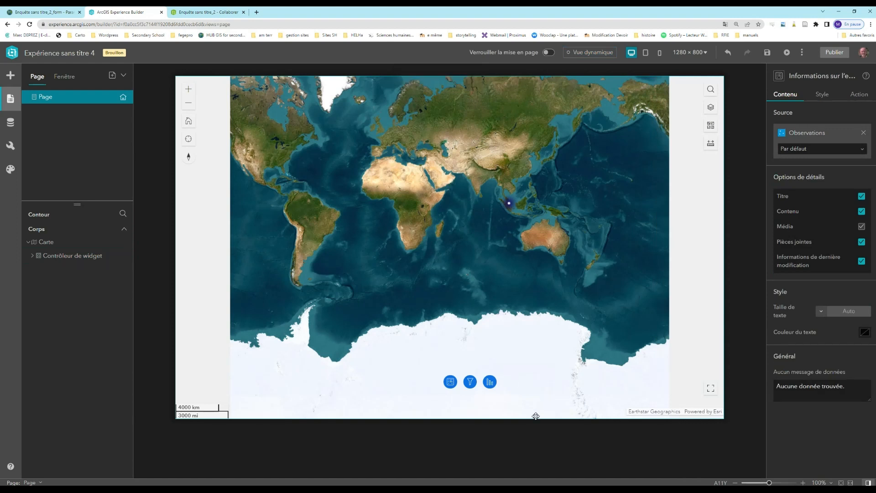
pyautogui.click(490, 383)
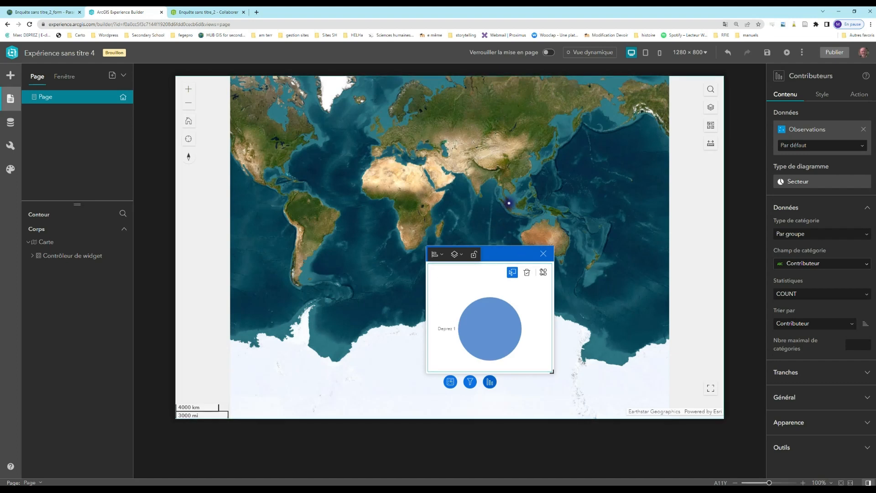
pyautogui.click(489, 384)
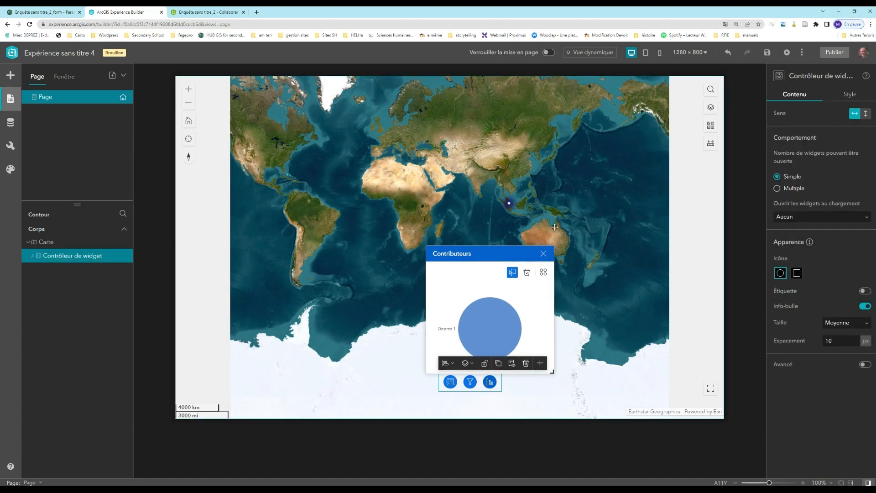
pyautogui.moveTo(511, 250); pyautogui.dragTo(436, 216)
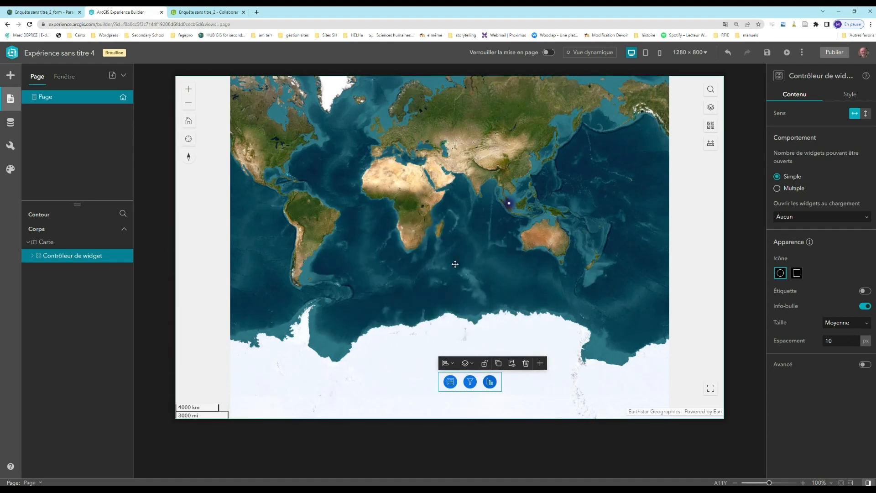
# Give the Contributeurs chart a Modifications de sélection d'enregistrements trigger with the Structure action that filters data records
pyautogui.click(490, 383)
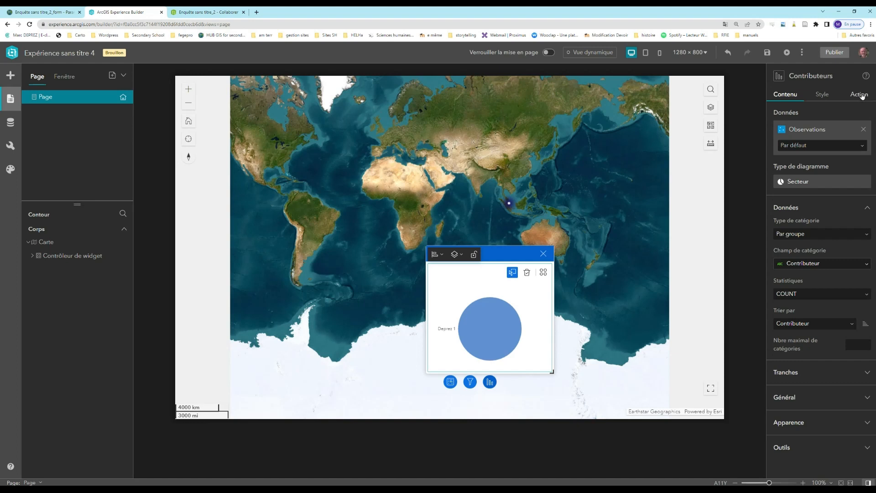
pyautogui.click(860, 95)
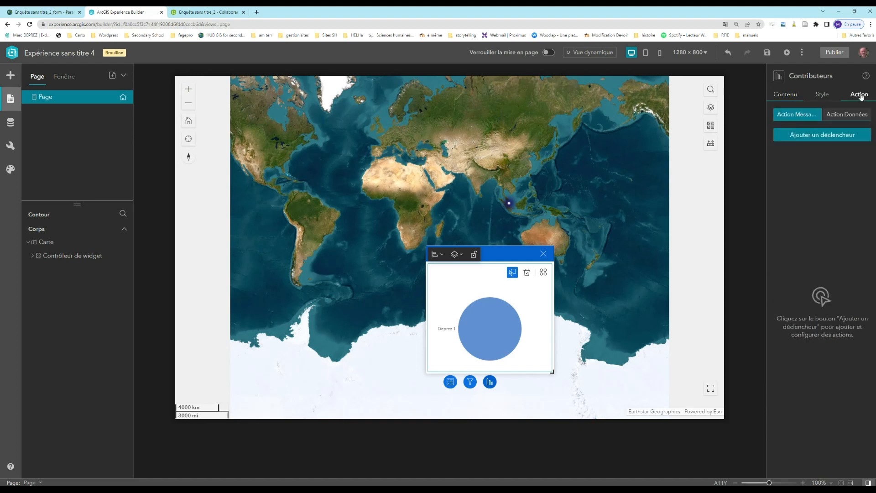
pyautogui.click(819, 136)
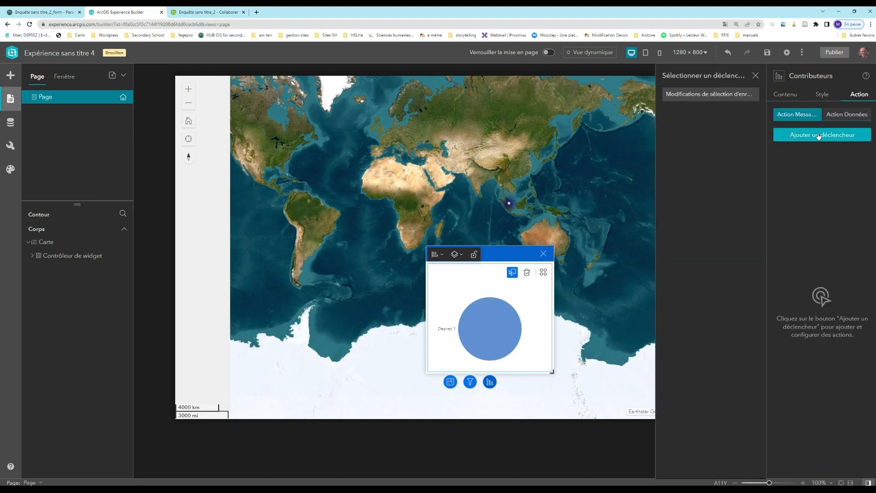
pyautogui.click(687, 96)
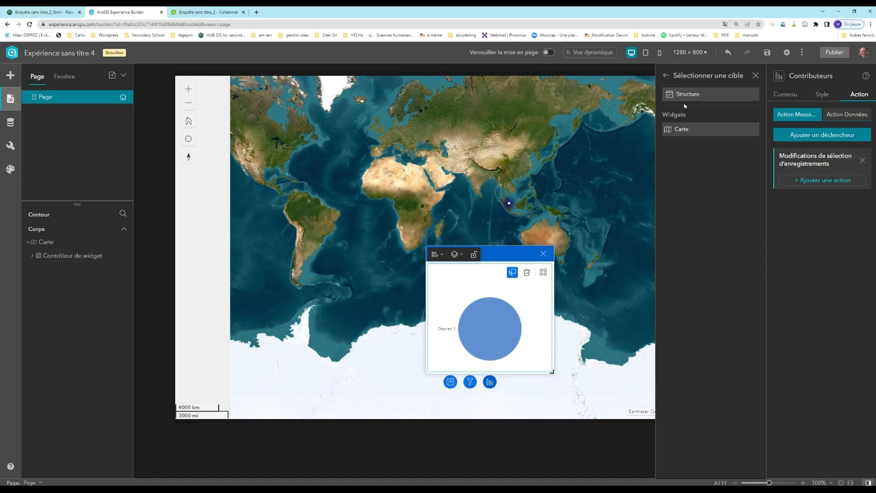
pyautogui.click(685, 96)
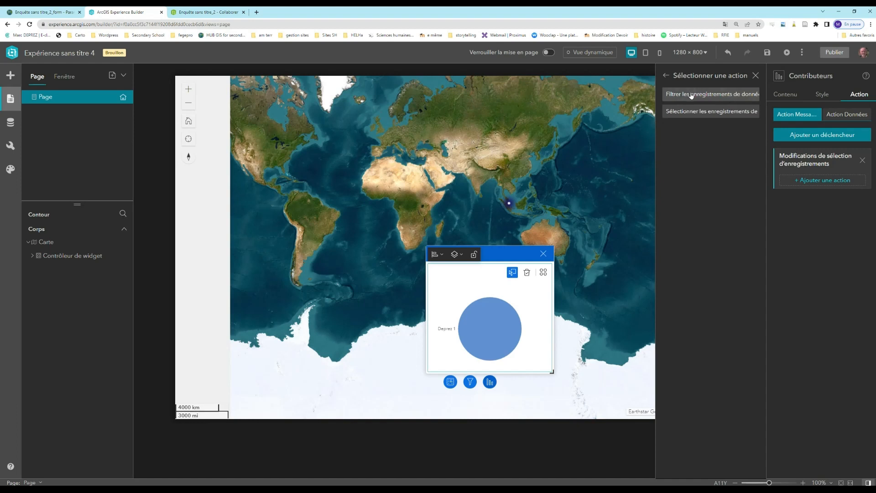
pyautogui.click(692, 95)
# Set the chart action's data to the Observations layer and link the trigger and action through their Contributeur fields
pyautogui.click(690, 160)
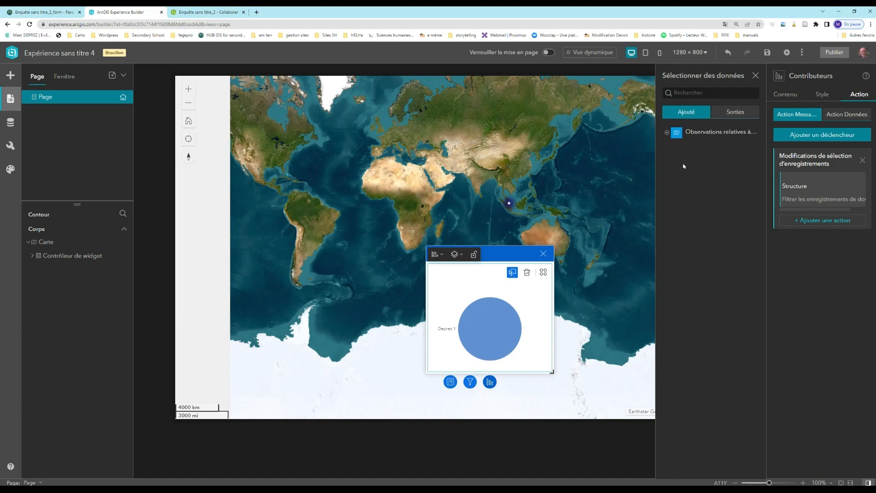
pyautogui.click(668, 131)
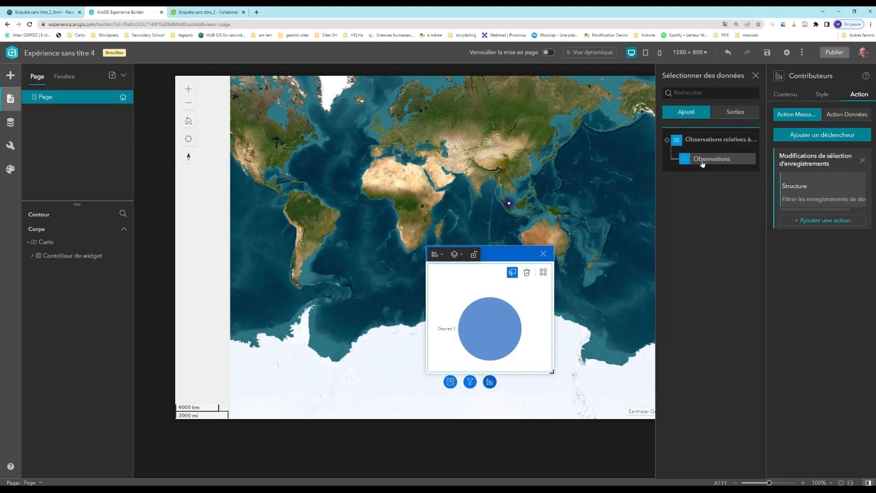
pyautogui.click(702, 160)
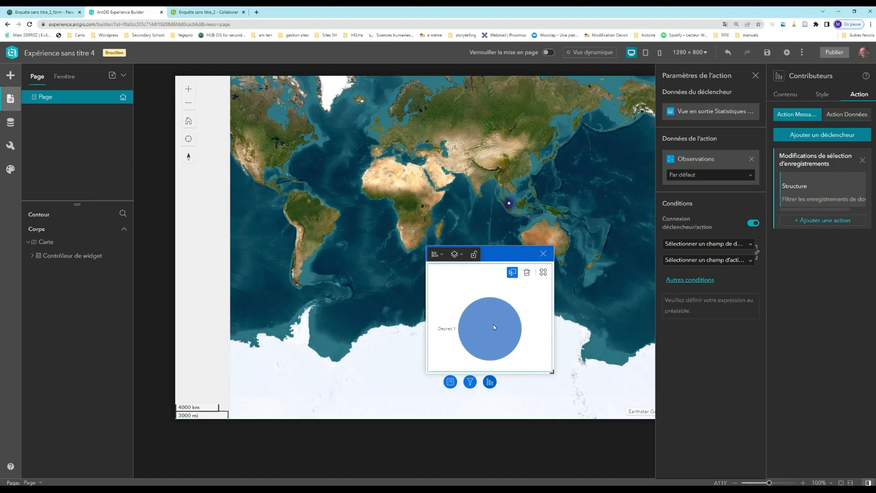
pyautogui.click(720, 245)
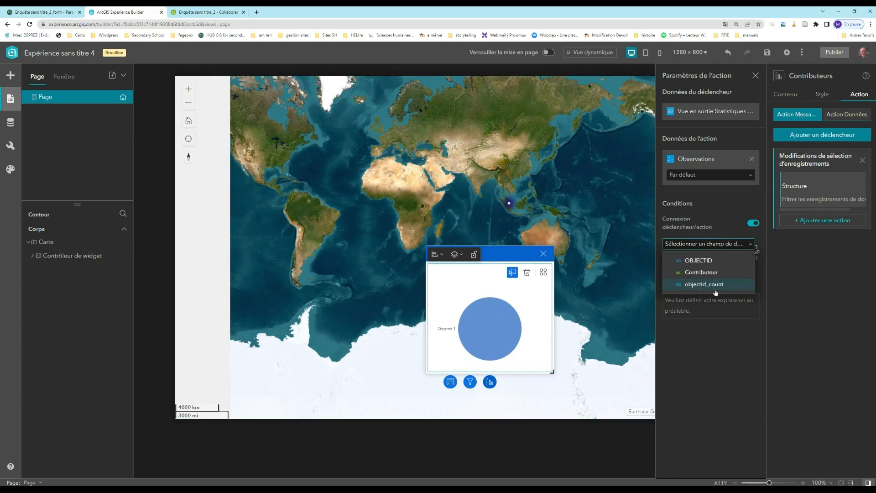
pyautogui.click(703, 276)
pyautogui.click(703, 260)
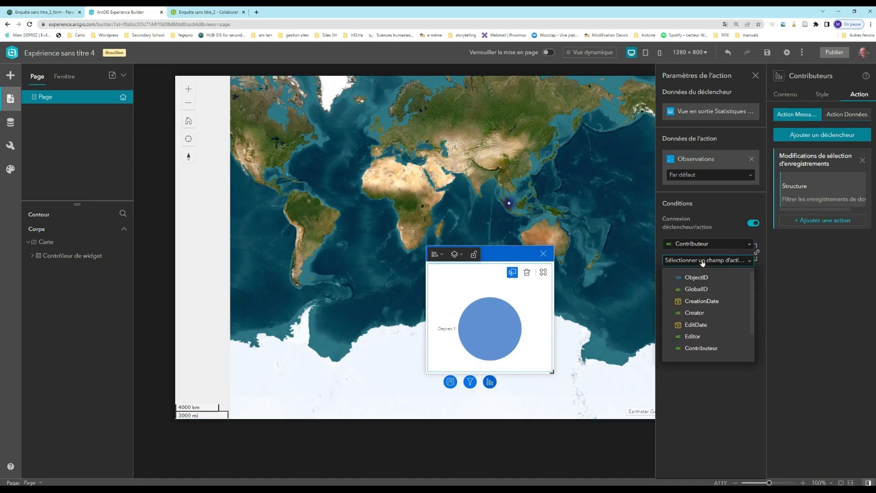
pyautogui.click(700, 348)
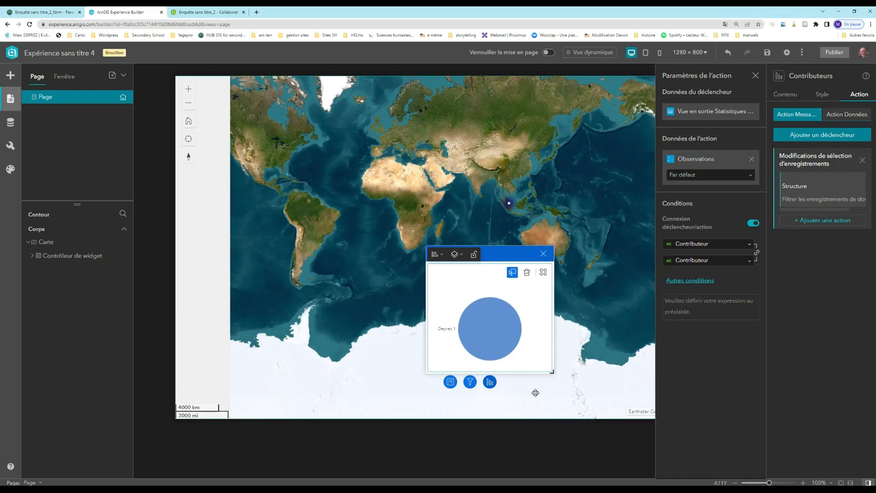
# Close the Contributeurs chart, save the experience, and add a Liste widget to the map's widget controller
pyautogui.click(544, 254)
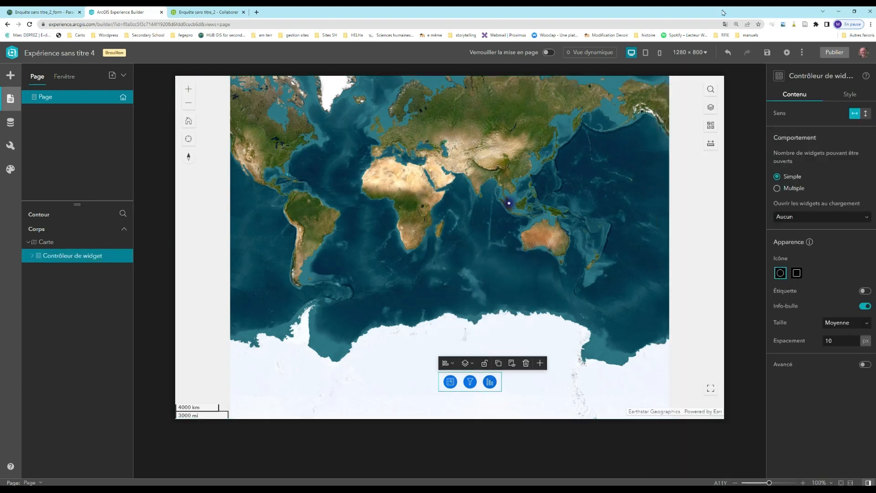
pyautogui.click(767, 53)
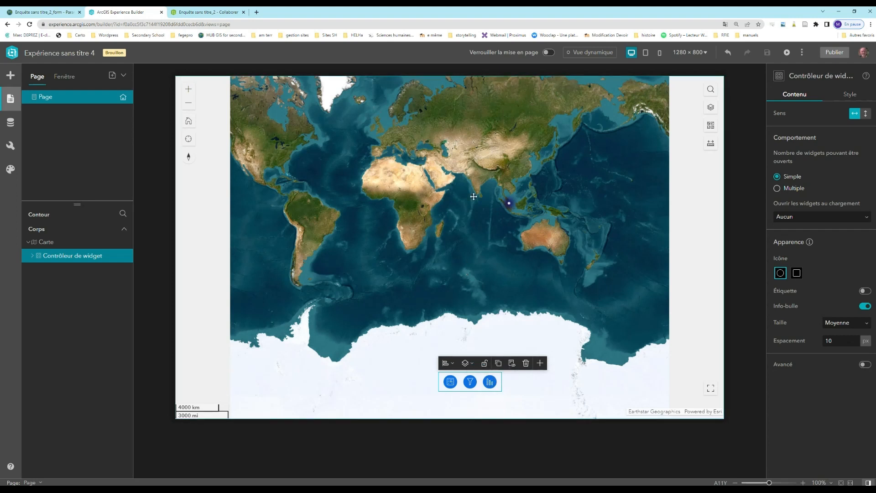
pyautogui.click(540, 363)
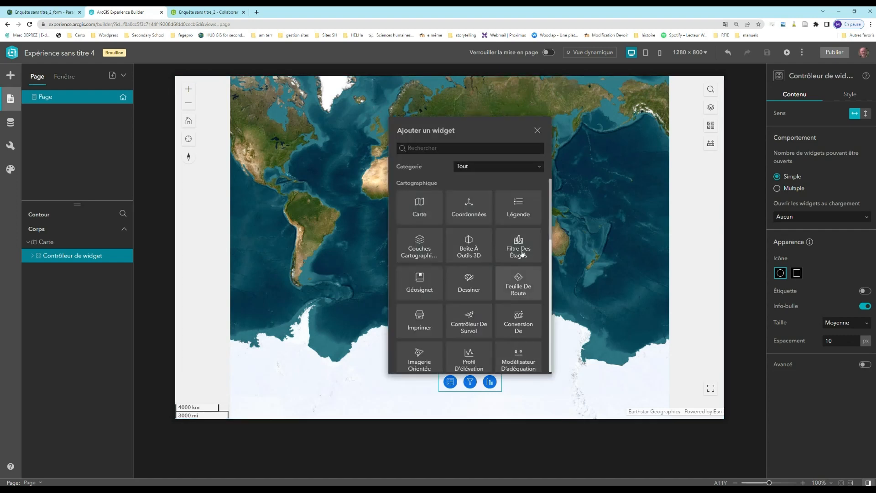
pyautogui.scroll(-4, 512, 286)
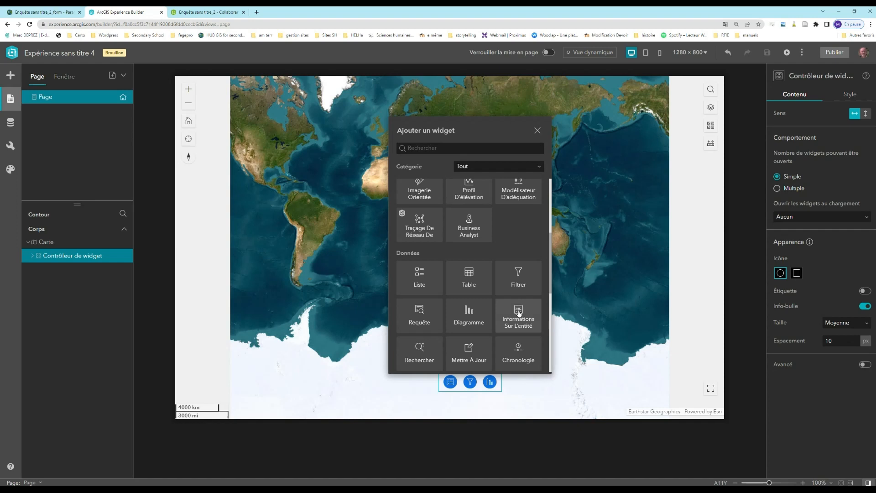
pyautogui.click(418, 277)
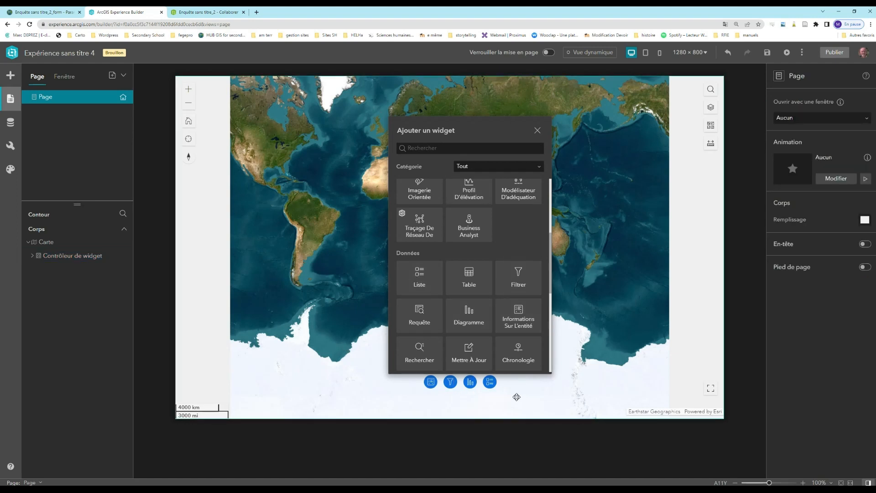
# Start the Liste widget from the image-card Grille template and delete the text element from its card
pyautogui.click(491, 383)
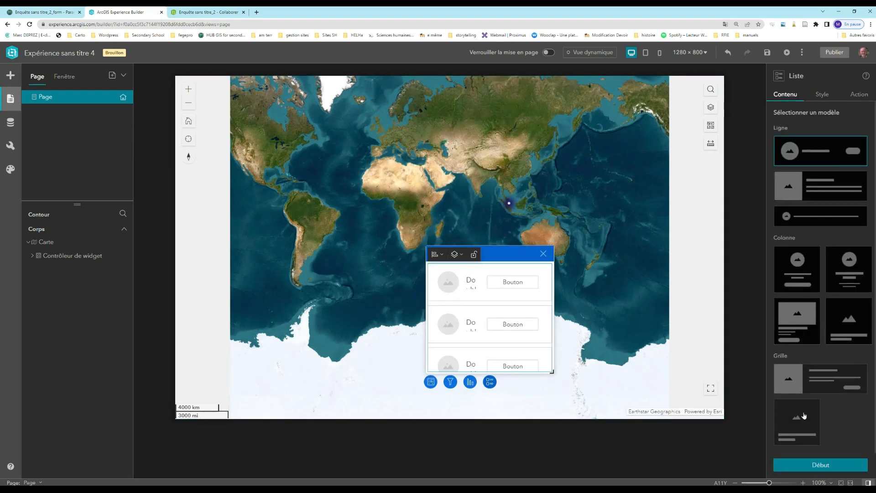
pyautogui.click(793, 423)
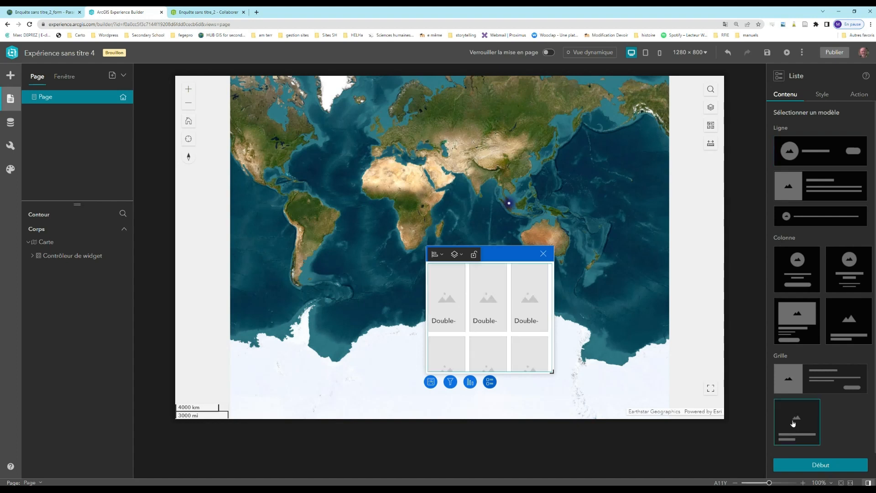
pyautogui.click(807, 470)
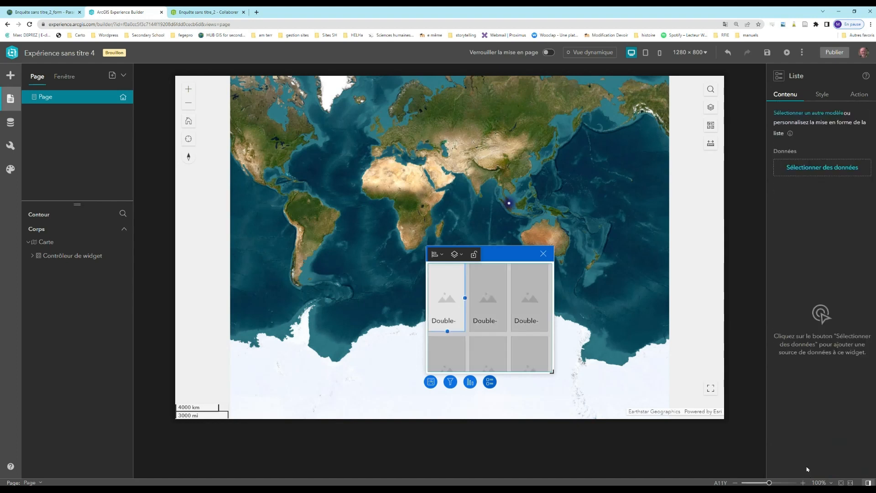
pyautogui.click(454, 321)
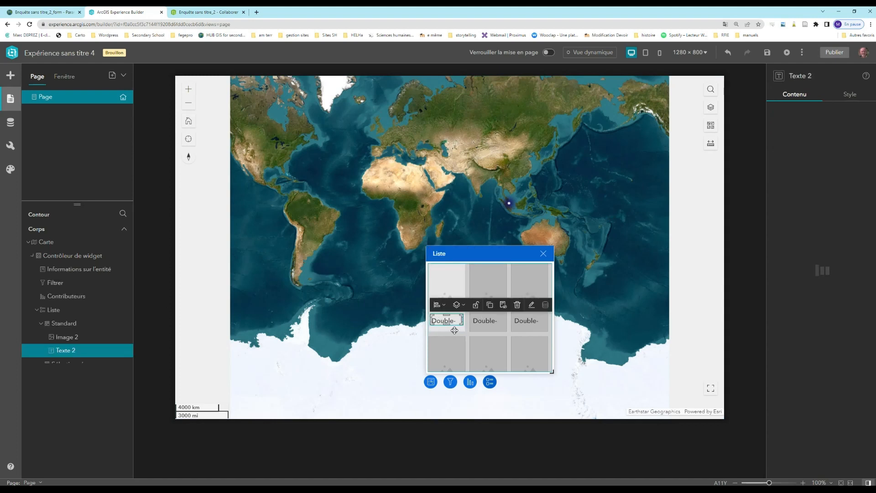
pyautogui.press('Delete')
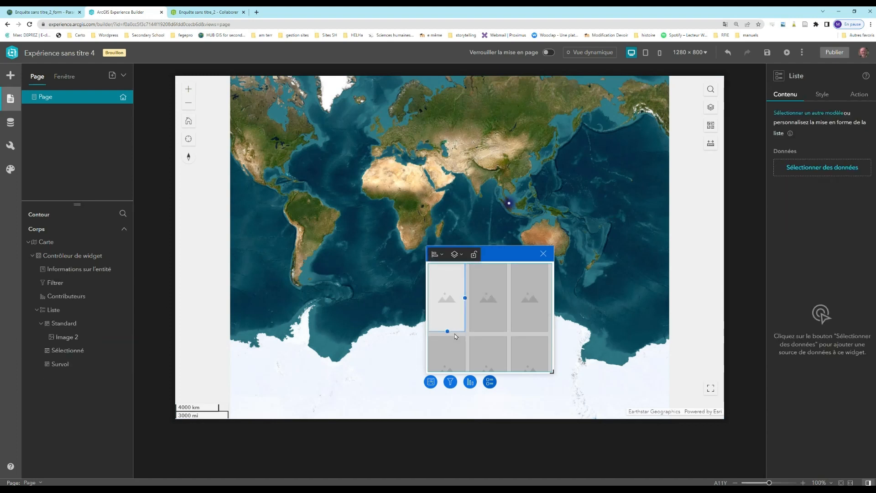
# Connect the Liste widget to the Observations layer as its data source
pyautogui.click(811, 168)
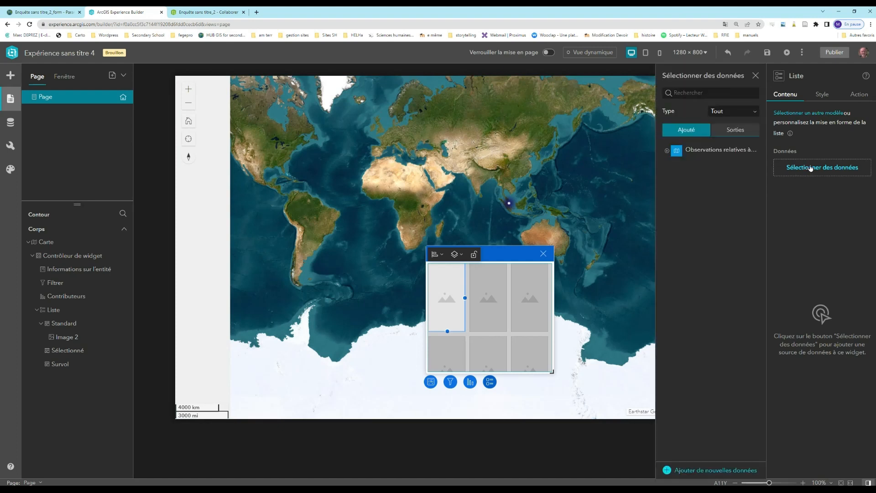
pyautogui.click(667, 151)
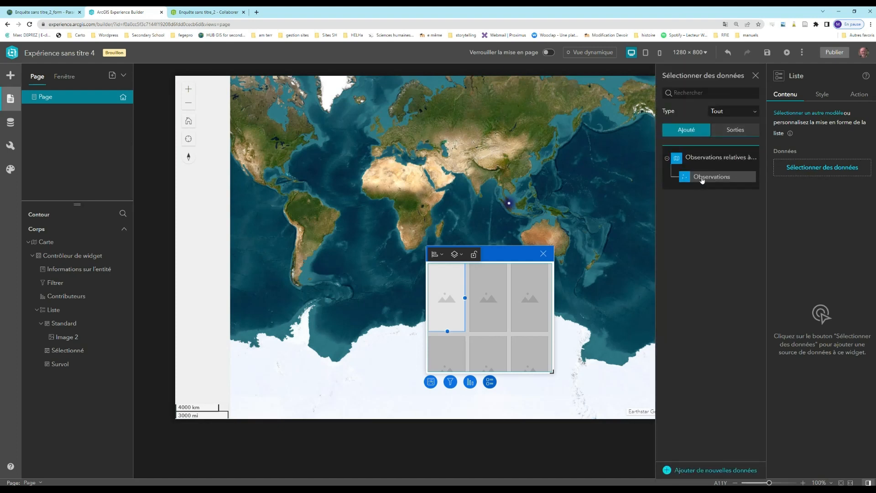
pyautogui.click(702, 179)
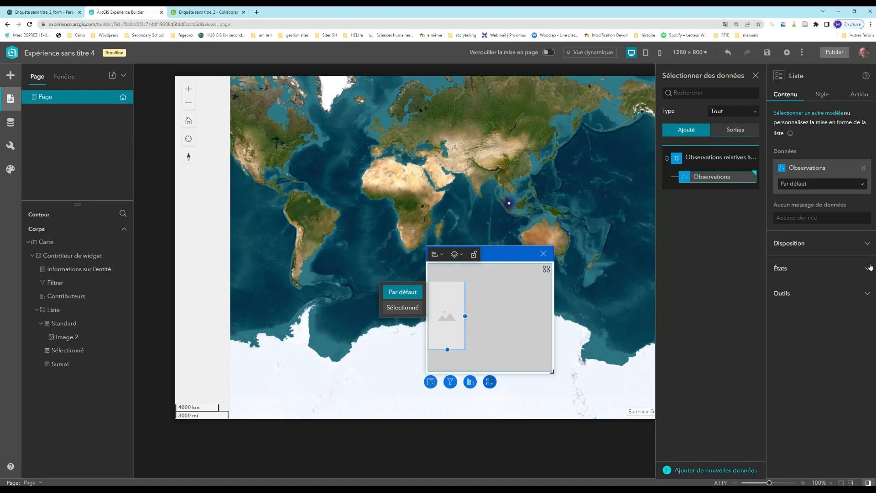
# Try the alternative layouts in the list's Disposition settings and return to the grid layout
pyautogui.click(871, 246)
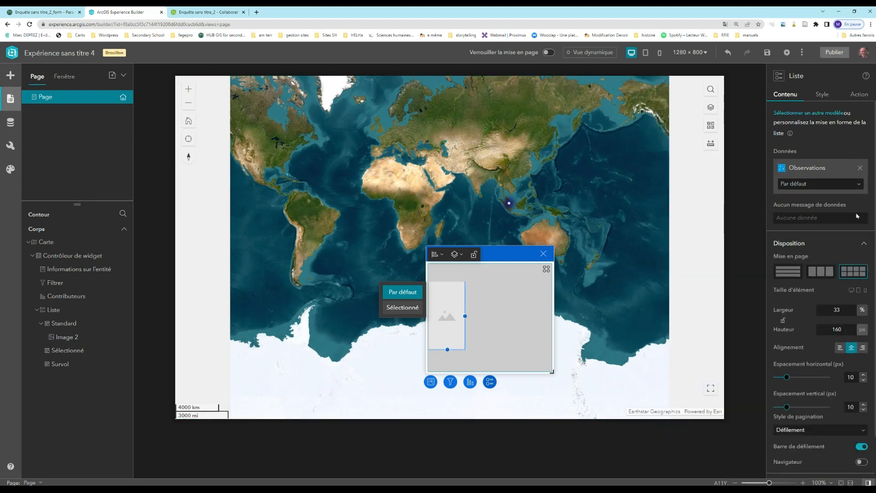
pyautogui.scroll(-1, 853, 389)
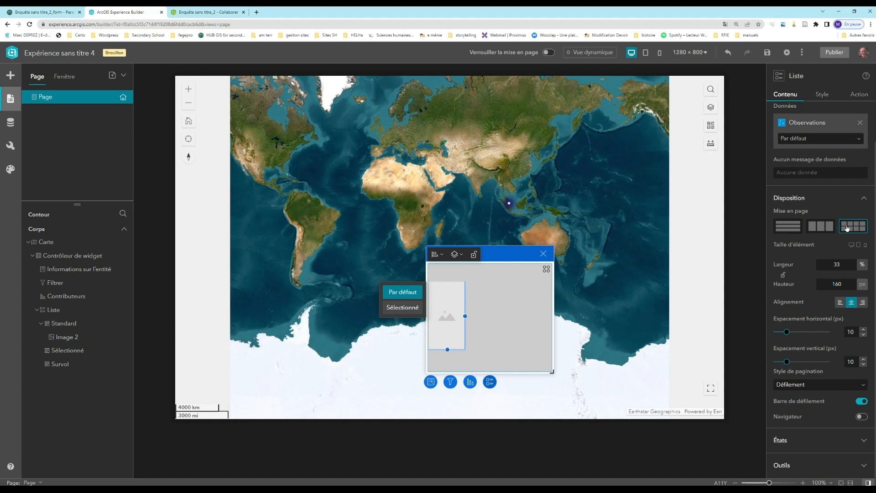
pyautogui.click(824, 229)
pyautogui.click(786, 273)
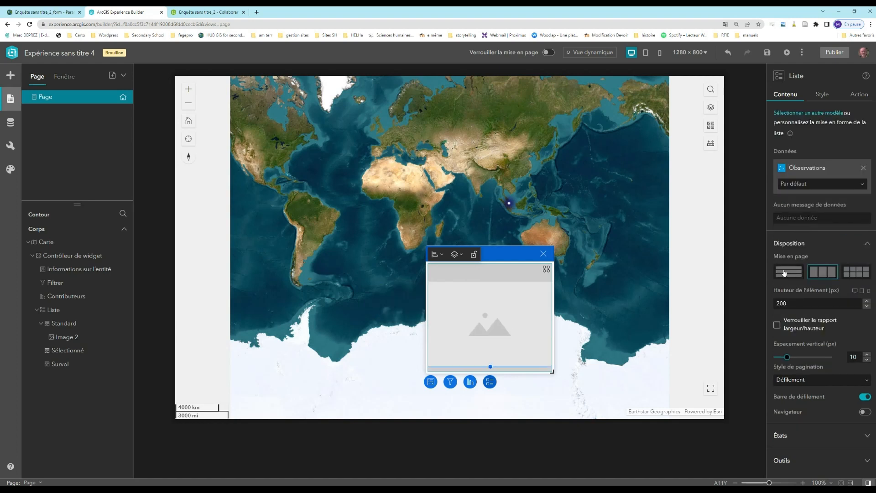
pyautogui.click(863, 273)
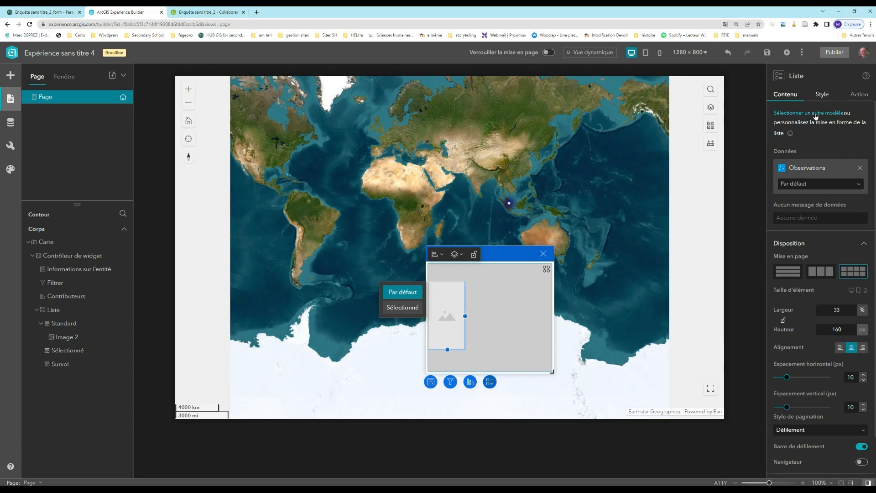
pyautogui.click(847, 186)
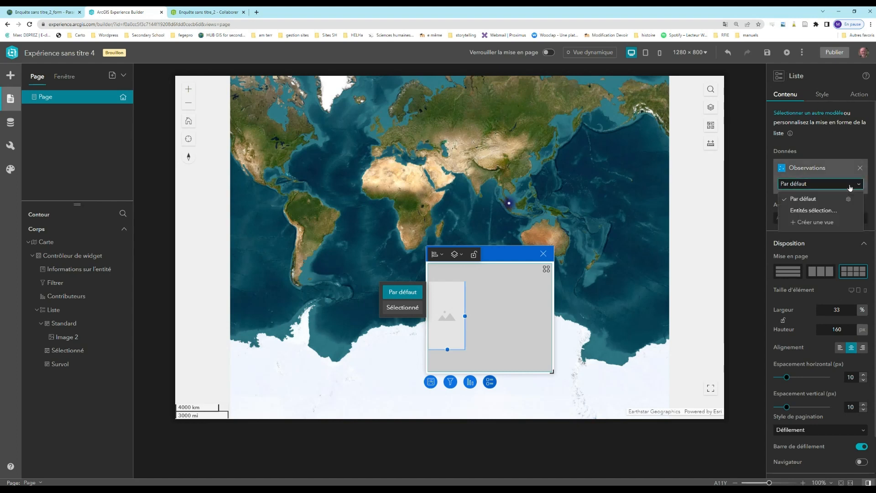
pyautogui.click(810, 223)
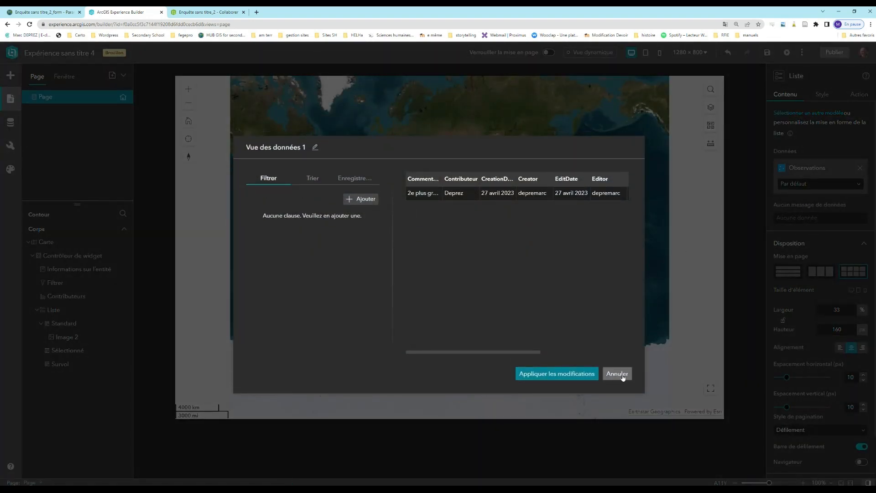
pyautogui.click(619, 374)
# Set the Liste widget's Observations data view to Entités sélectionnées
pyautogui.click(847, 184)
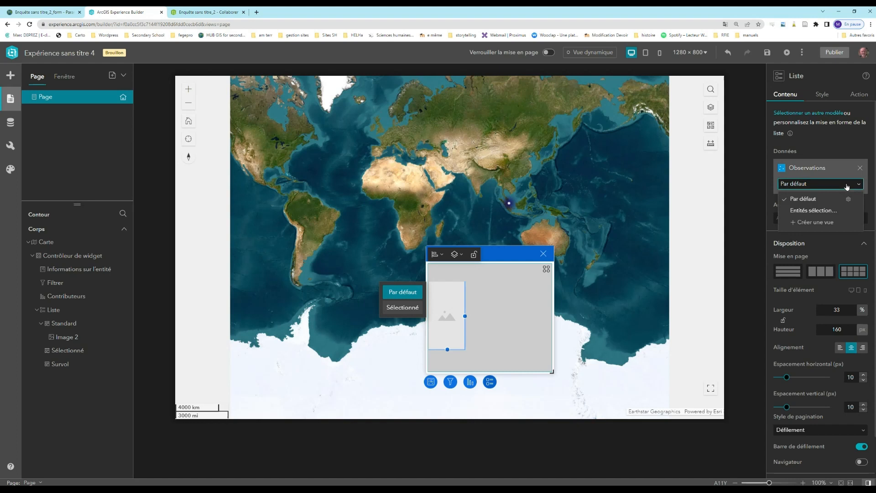
pyautogui.click(815, 210)
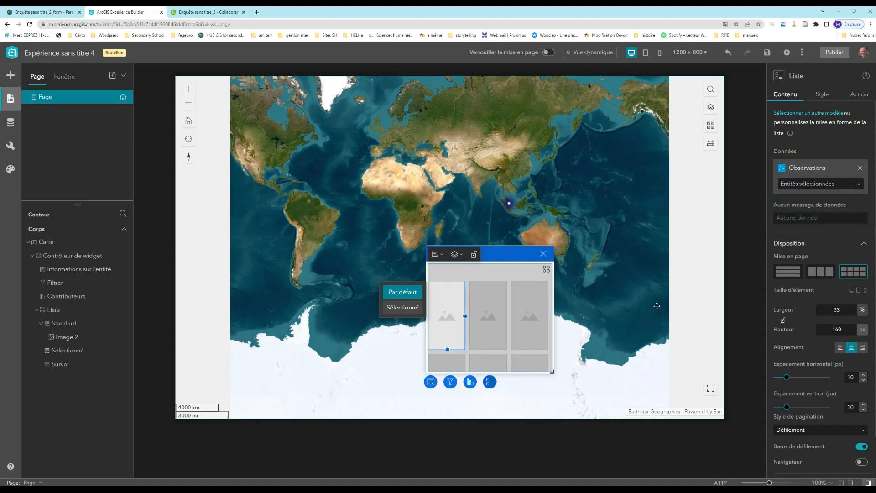
pyautogui.scroll(-1, 837, 285)
pyautogui.scroll(-1, 838, 284)
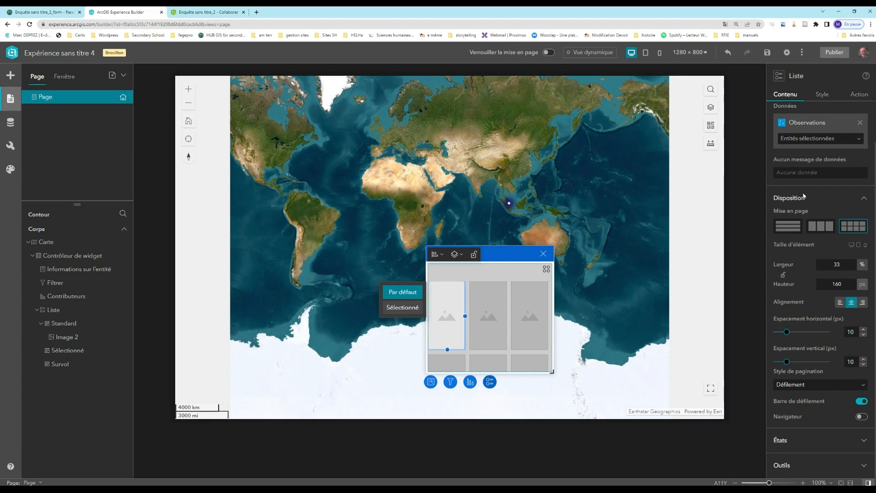
# Make the list card's image dynamic, using the Pièce jointe of each observation as its source
pyautogui.click(452, 311)
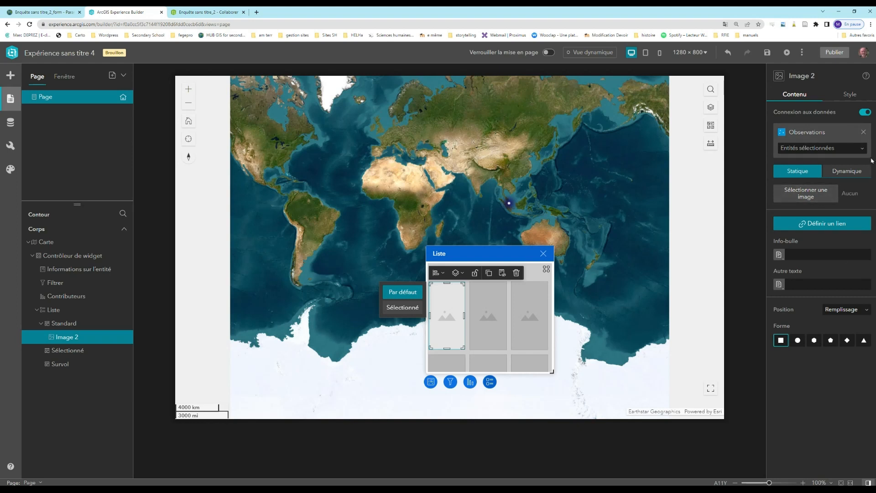
pyautogui.click(851, 171)
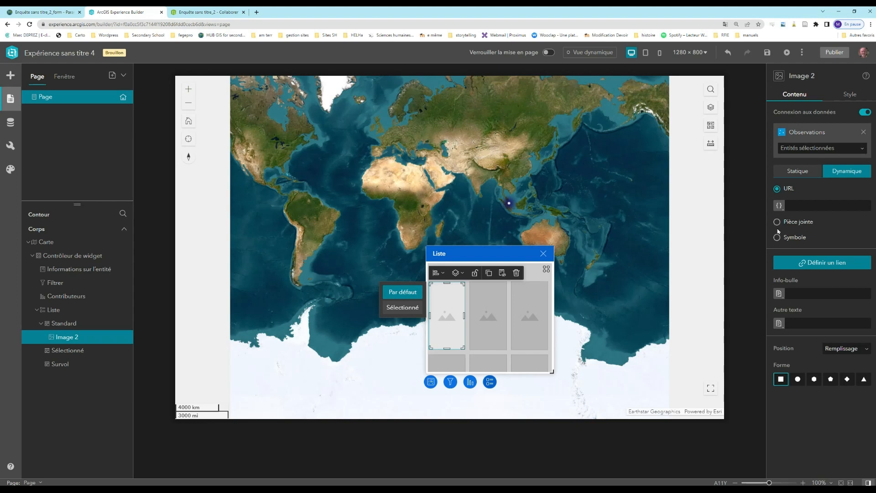
pyautogui.click(778, 222)
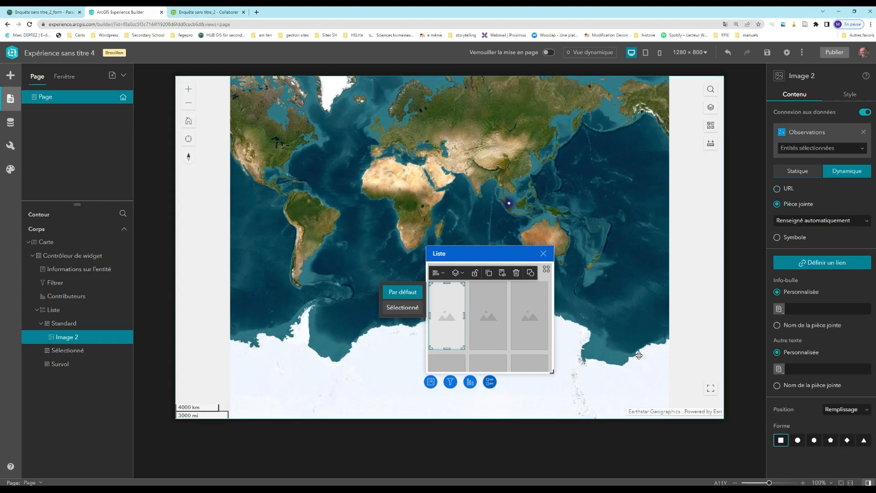
# Set the image's custom Info-bulle to the Nom de l'observation attribute
pyautogui.click(779, 310)
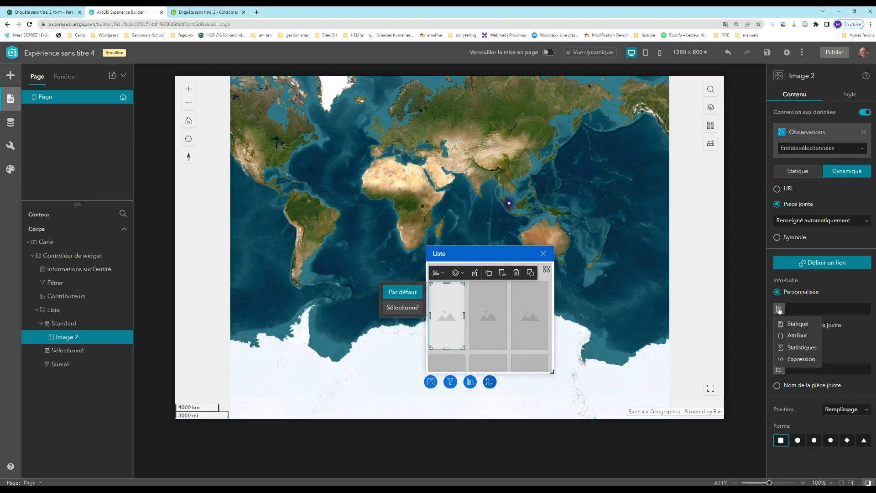
pyautogui.click(798, 336)
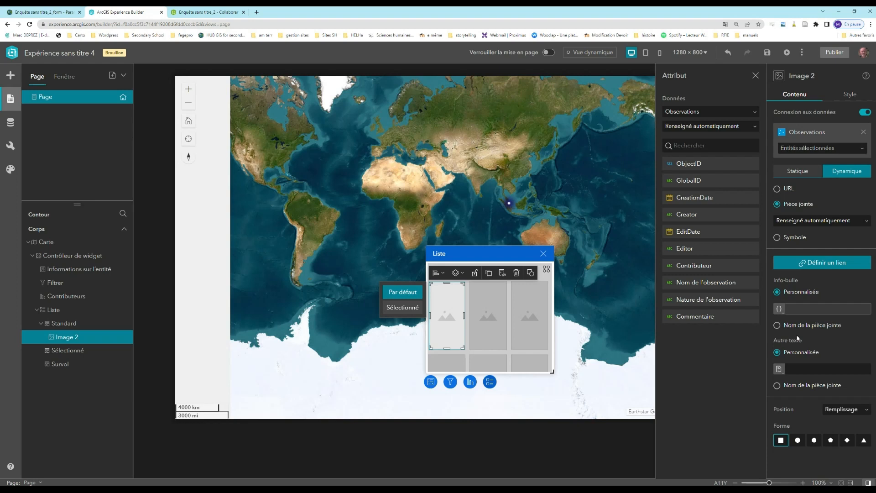
pyautogui.click(693, 283)
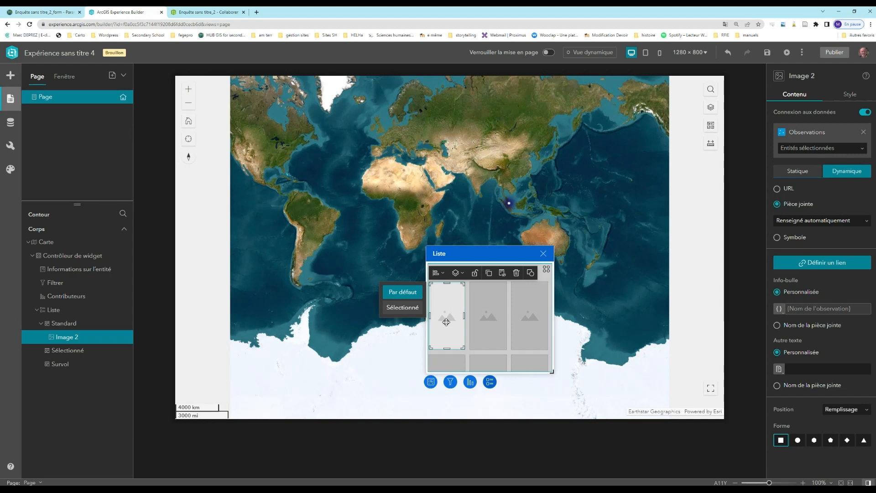
# Save the experience, close the Liste widget, and publish the experience
pyautogui.click(769, 53)
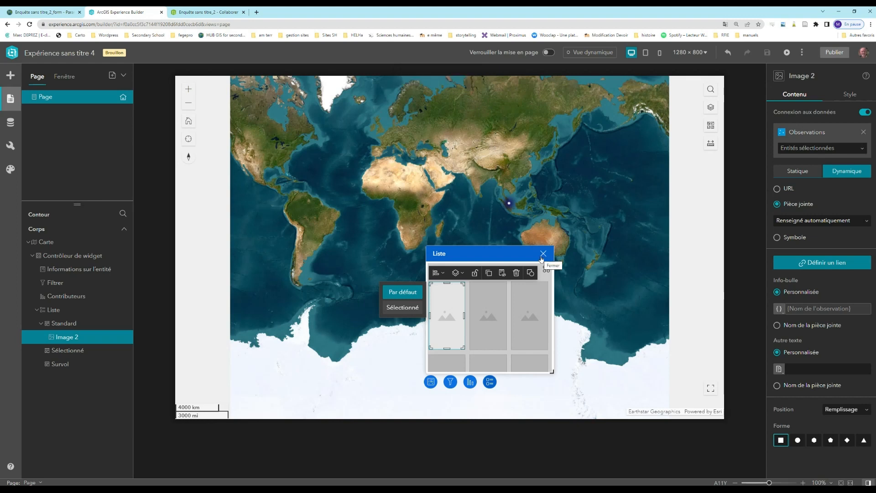
pyautogui.click(544, 254)
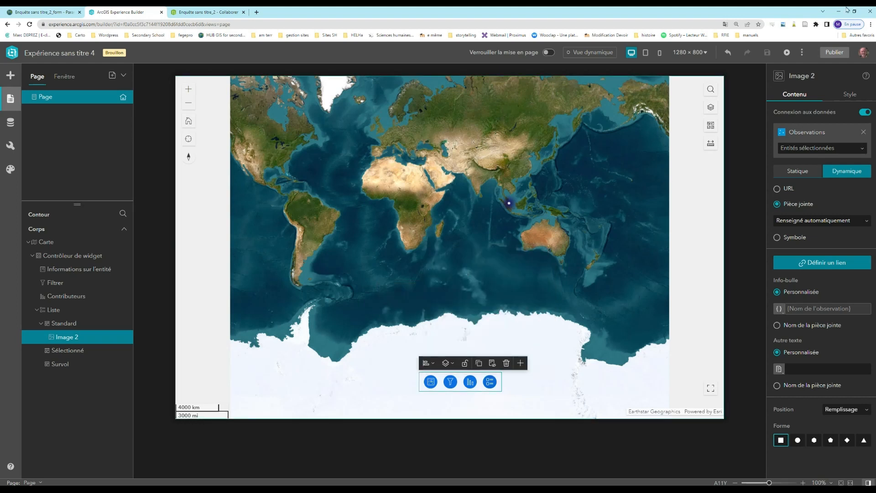
pyautogui.click(835, 53)
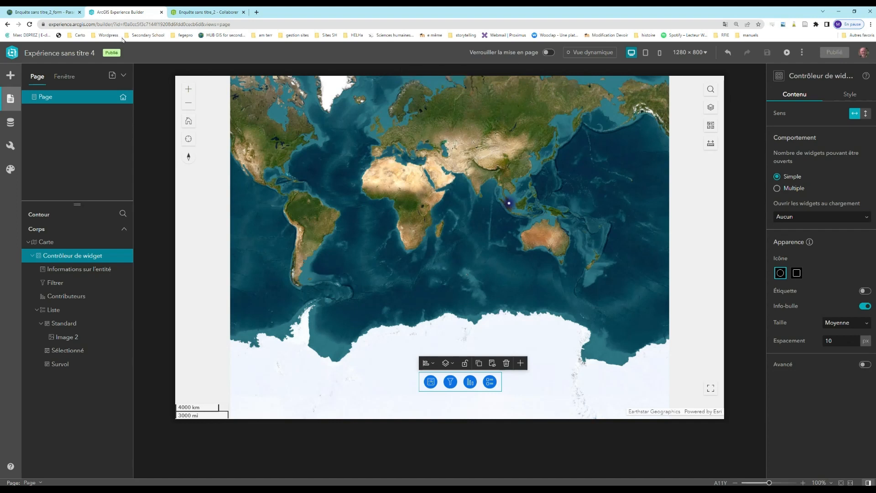
# Rename the experience as "Mondialisation & occupation du sol"
pyautogui.click(59, 53)
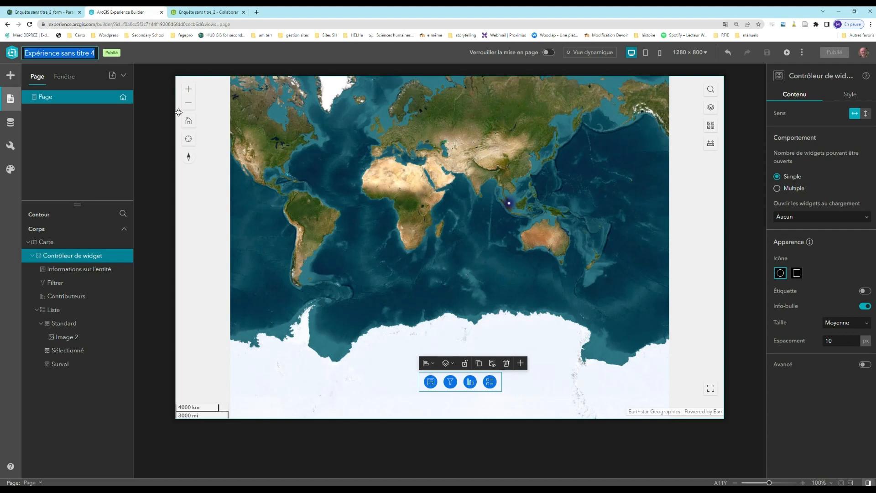
pyautogui.write('Mn')
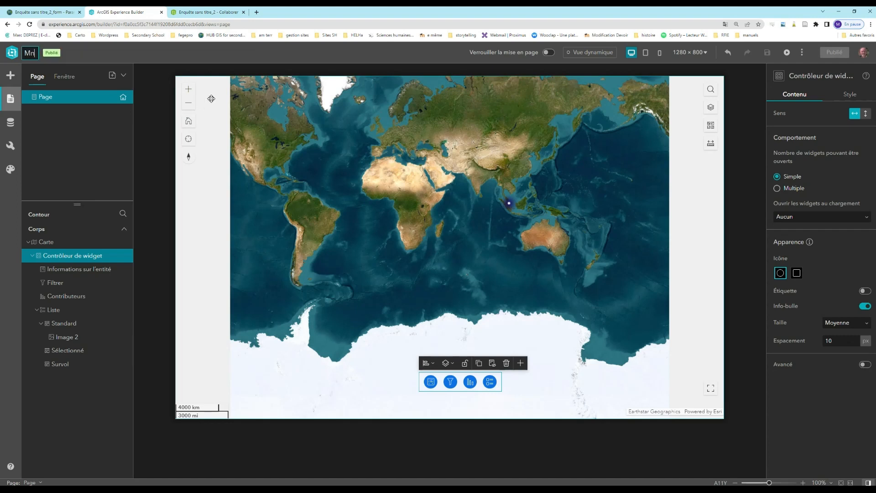
pyautogui.write('dialisatio')
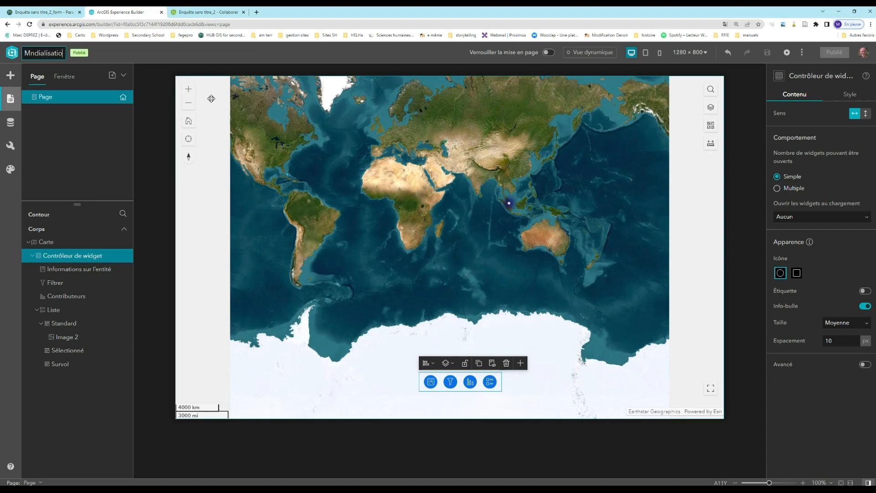
pyautogui.write('n &')
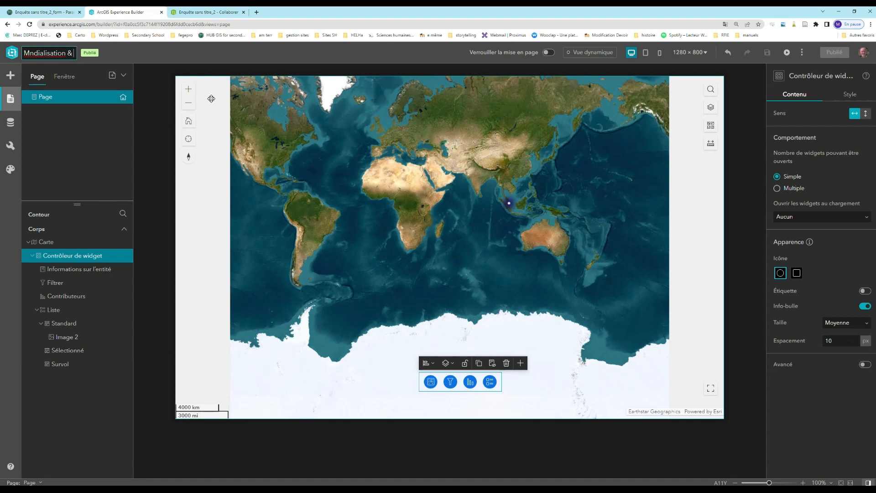
pyautogui.write(' occup')
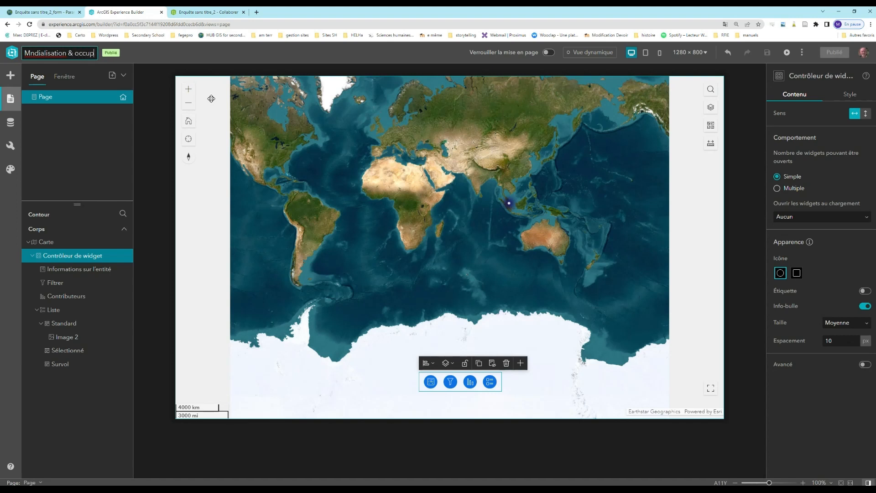
pyautogui.write('ation du sol')
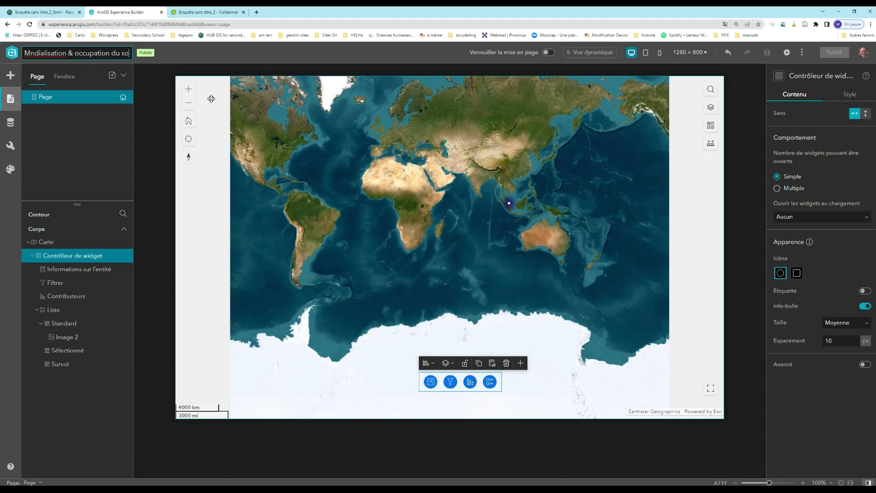
pyautogui.click(29, 56)
pyautogui.write('o')
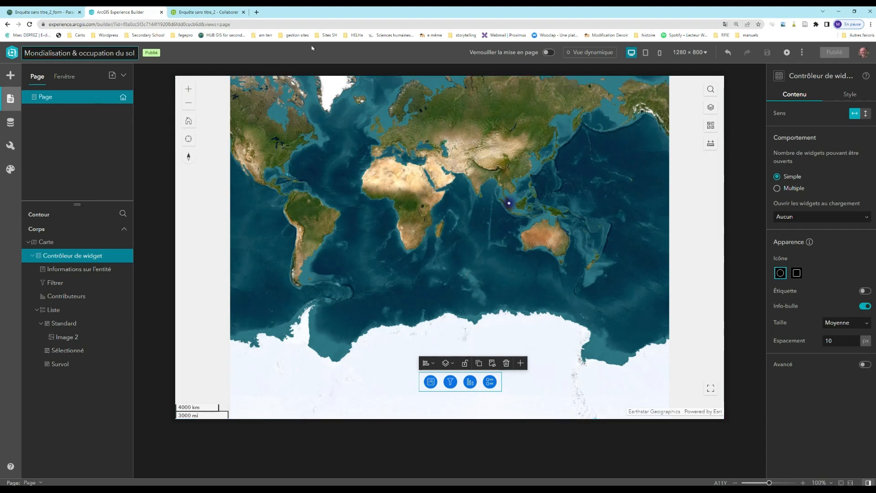
pyautogui.click(100, 86)
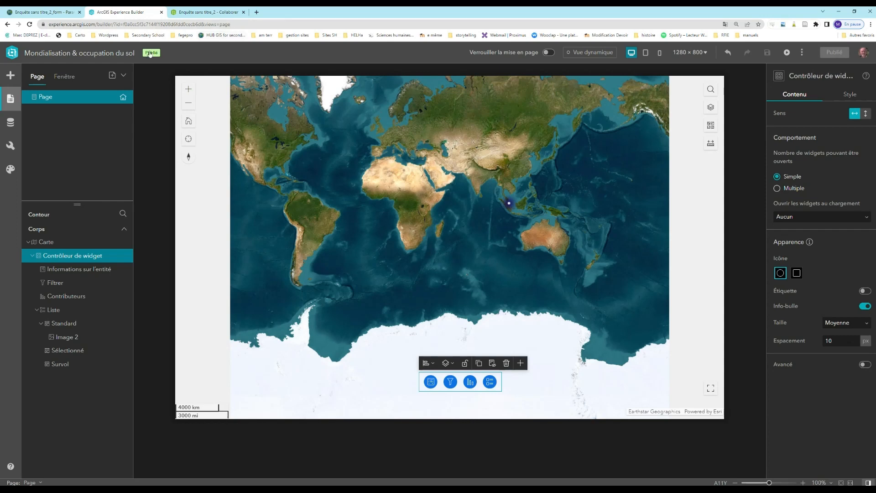
# Switch to ArcGIS Online and list all of the account's items under Tout mon contenu
pyautogui.click(30, 13)
pyautogui.scroll(10, 215, 137)
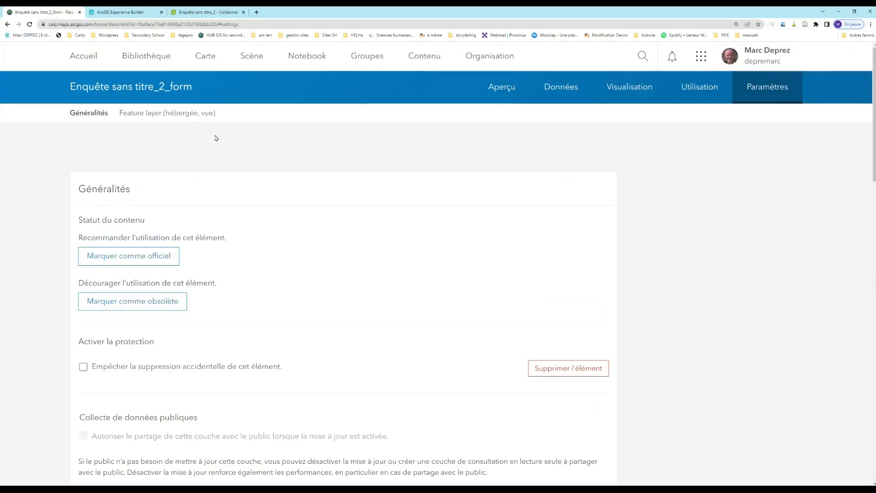
pyautogui.click(420, 56)
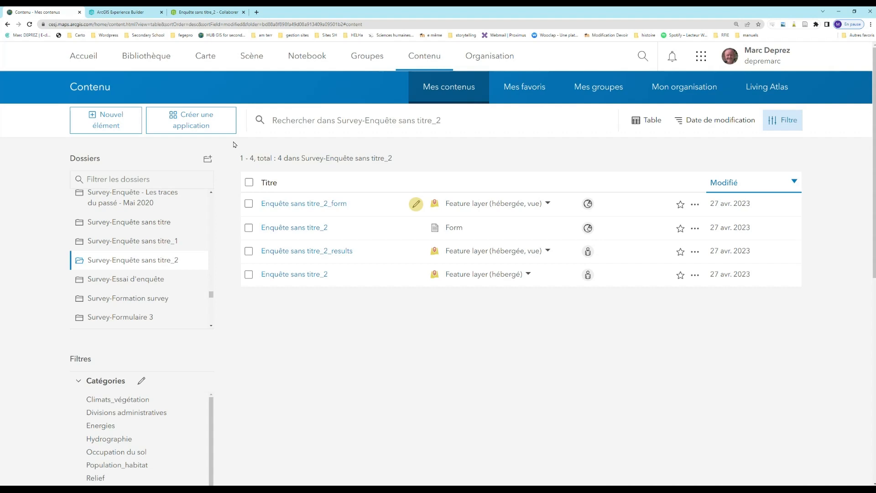
pyautogui.scroll(10, 176, 215)
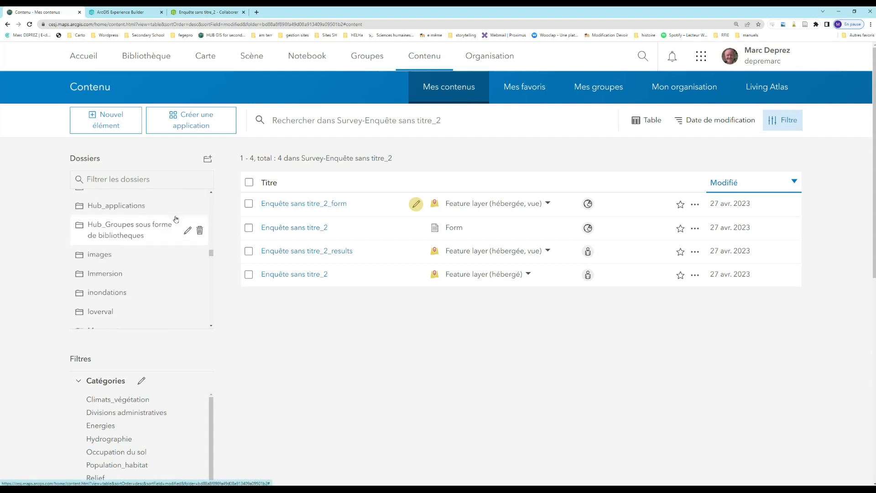
pyautogui.scroll(5, 175, 219)
pyautogui.click(119, 204)
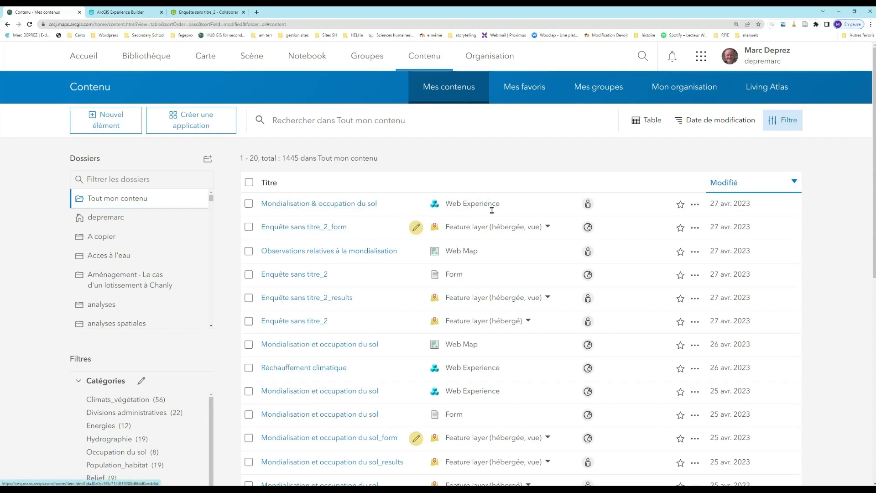
# Share the Mondialisation & occupation du sol experience with Tout le monde (public), updating the sharing of its dependent web map as well
pyautogui.click(588, 204)
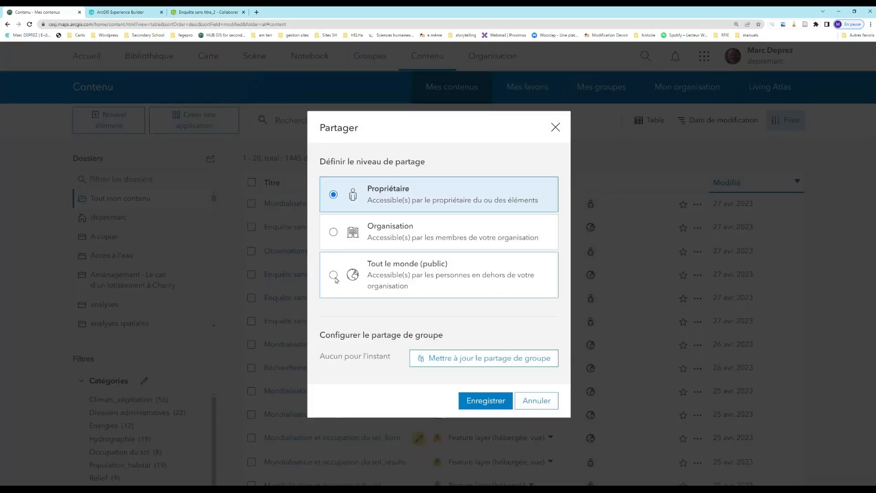
pyautogui.click(334, 275)
pyautogui.click(482, 406)
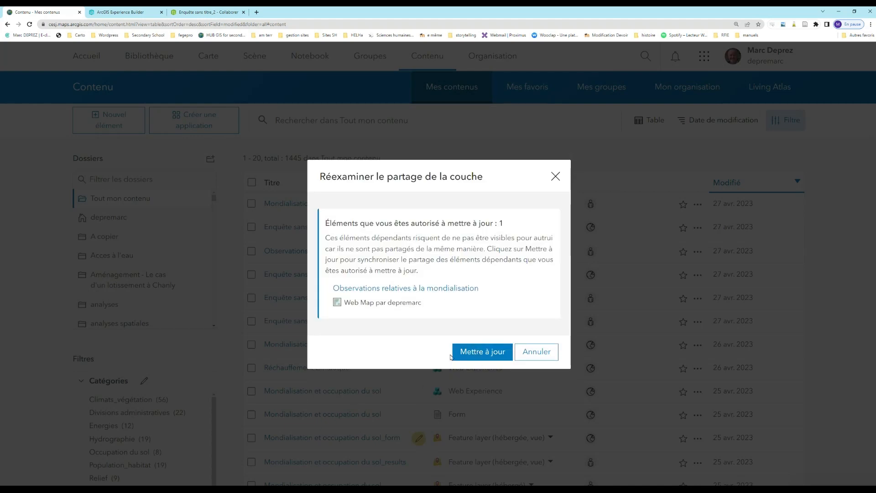
pyautogui.click(475, 347)
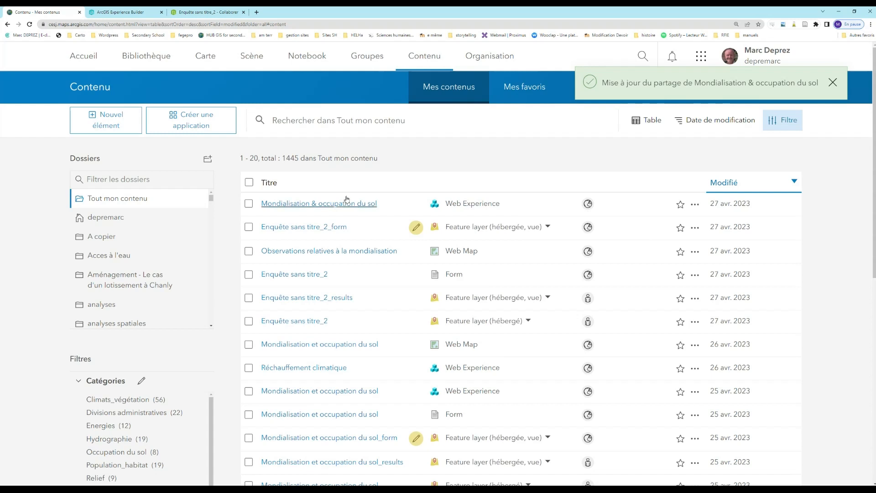
# Open the Mondialisation & occupation du sol item and view the published experience
pyautogui.click(296, 204)
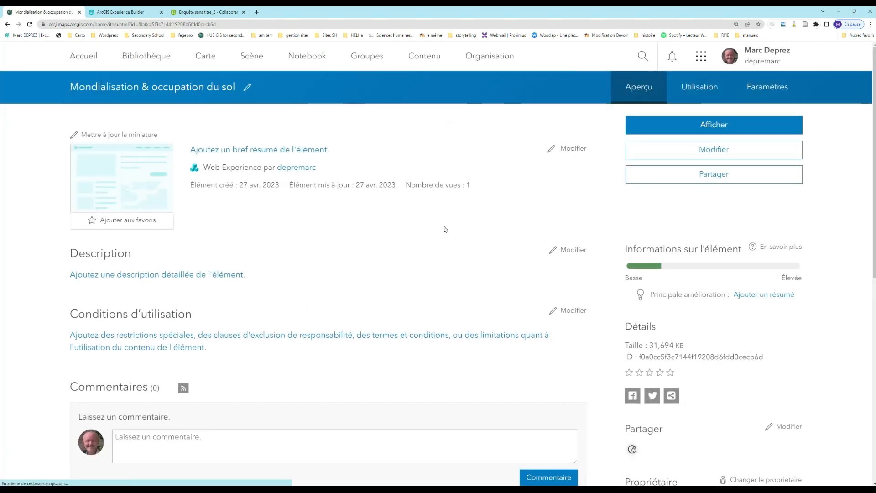
pyautogui.click(726, 127)
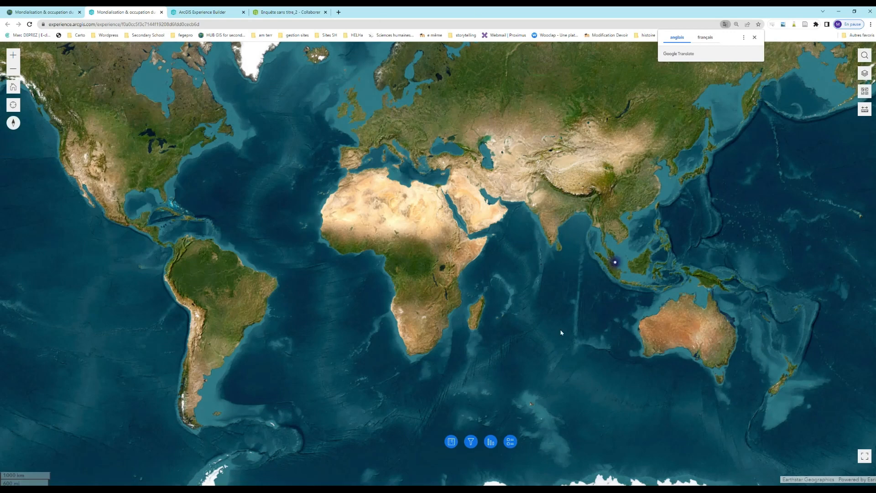
pyautogui.moveTo(334, 132)
pyautogui.mouseDown()
pyautogui.moveTo(371, 151)
pyautogui.moveTo(382, 170)
pyautogui.moveTo(346, 145)
pyautogui.mouseUp()
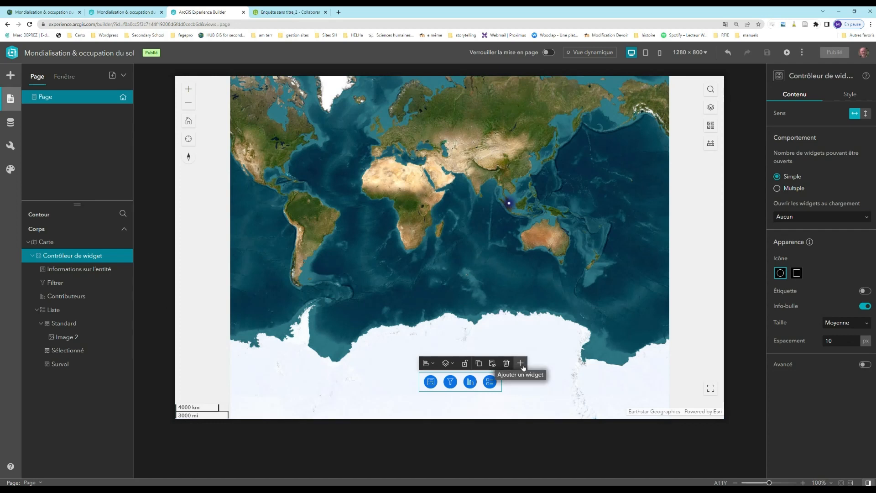
# In the Experience Builder editor, add a Mettre à jour widget to the map's widget controller
pyautogui.click(524, 367)
pyautogui.scroll(-3, 498, 262)
pyautogui.scroll(-3, 497, 263)
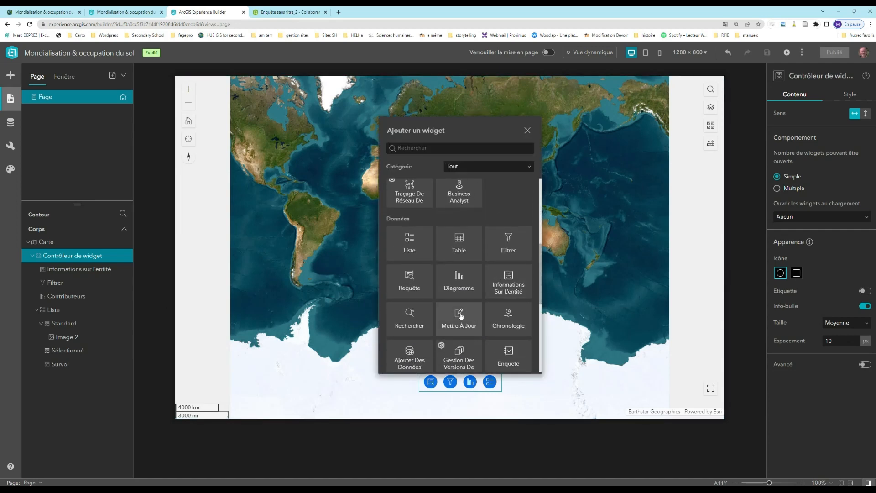
pyautogui.moveTo(461, 316); pyautogui.dragTo(491, 386)
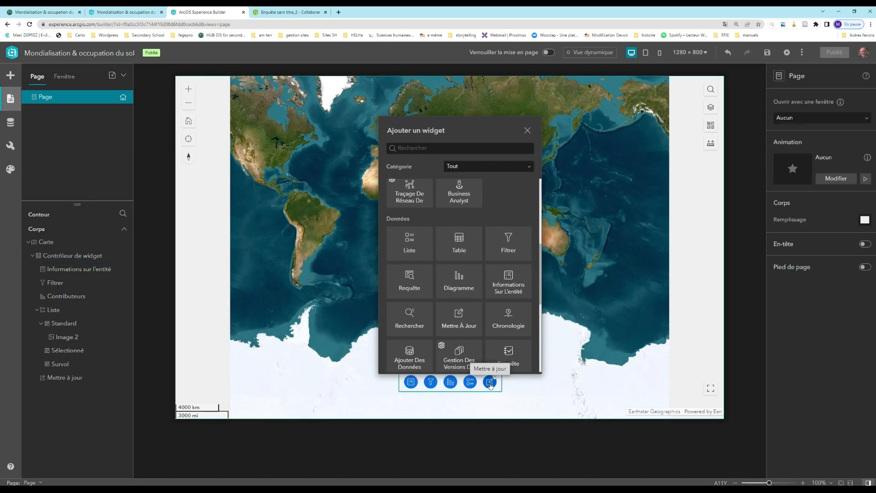
# Open the Mettre à jour widget's settings and link it to the Carte map widget
pyautogui.click(490, 382)
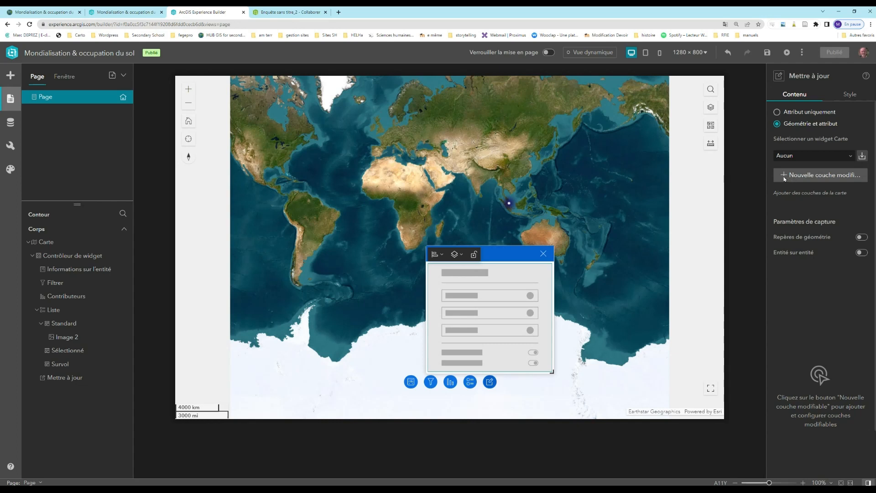
pyautogui.click(850, 158)
pyautogui.click(793, 197)
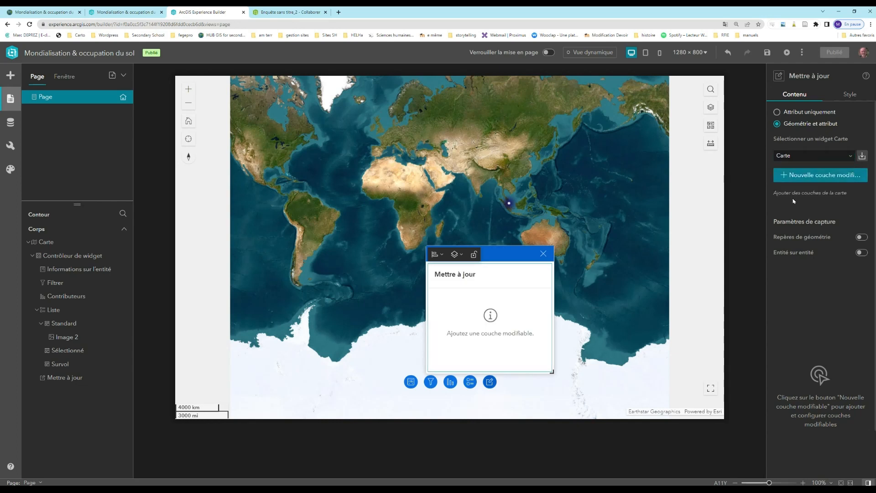
# Add Observations as the Mettre à jour widget's editable layer, with Ajouter des enregistrements enabled
pyautogui.click(784, 177)
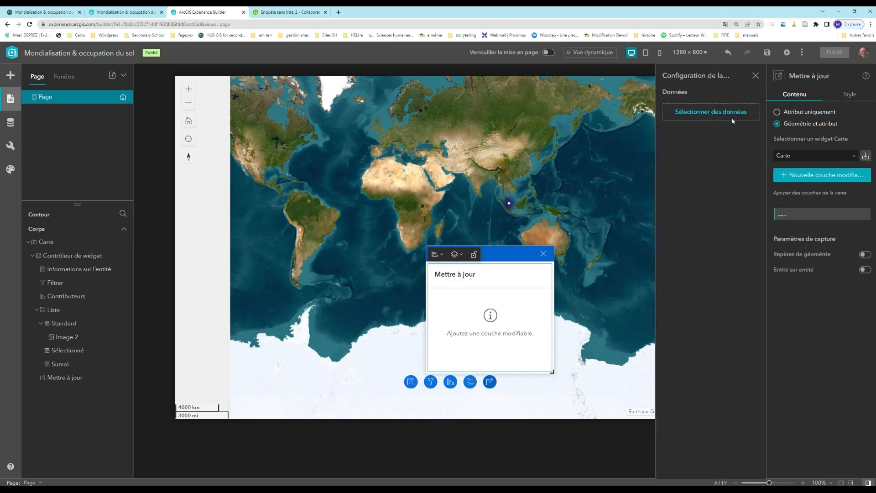
pyautogui.click(668, 132)
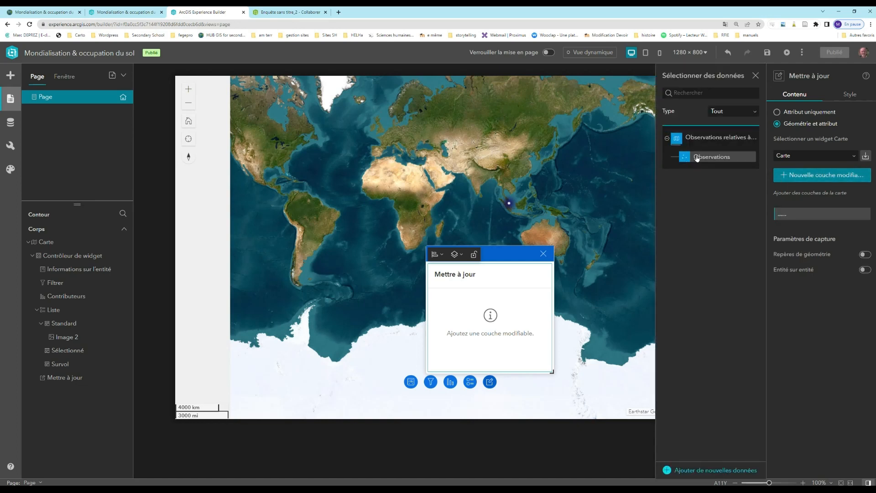
pyautogui.click(700, 156)
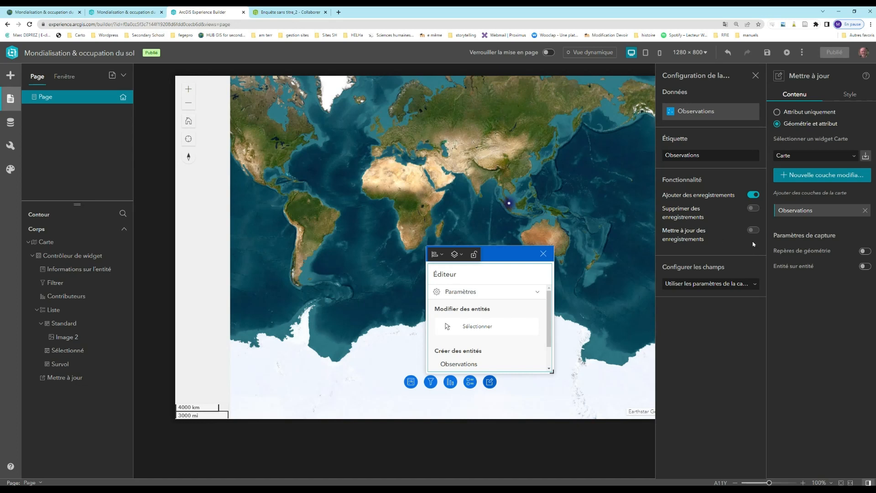
pyautogui.click(758, 196)
pyautogui.click(758, 196)
# Save and publish the experience, and reload its published page in the browser
pyautogui.click(768, 53)
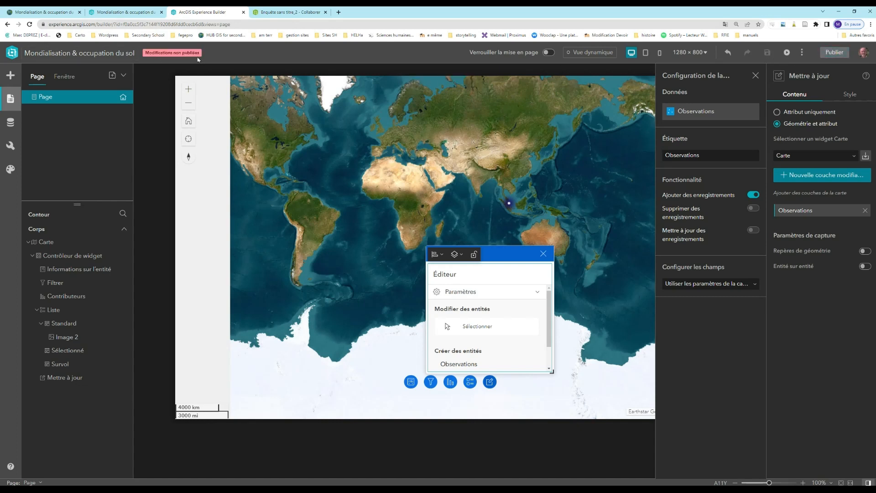
pyautogui.click(834, 52)
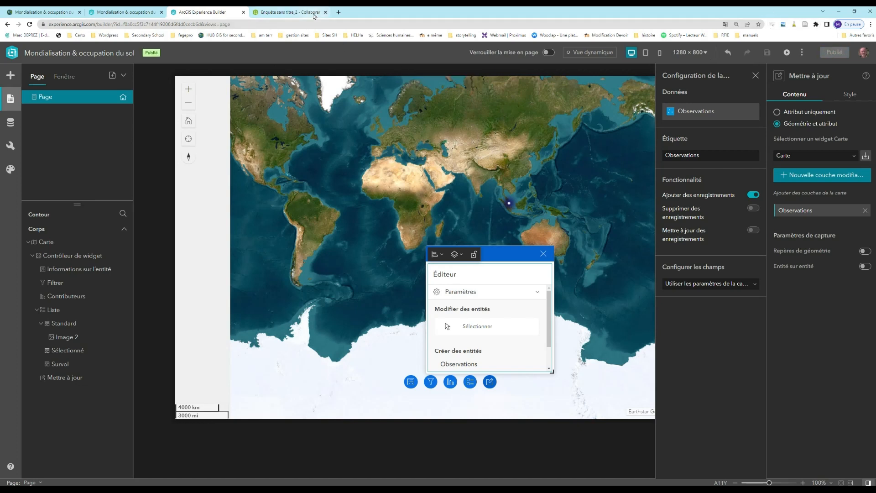
pyautogui.click(287, 13)
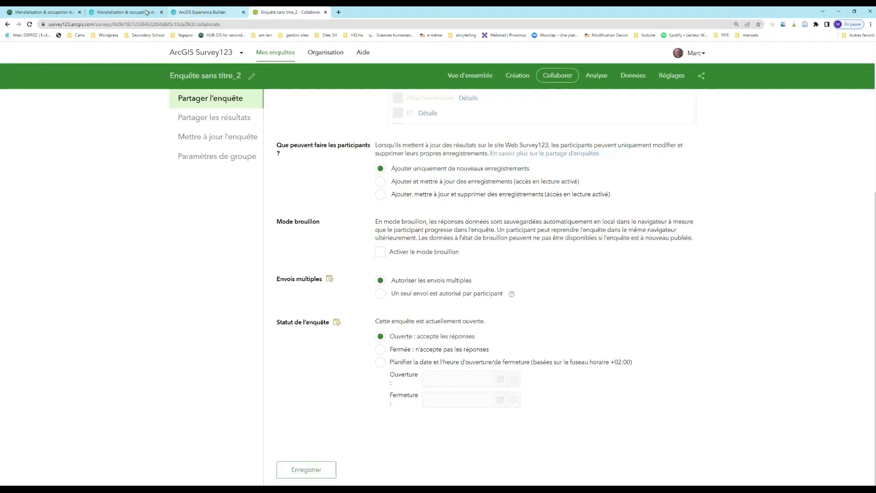
pyautogui.click(109, 13)
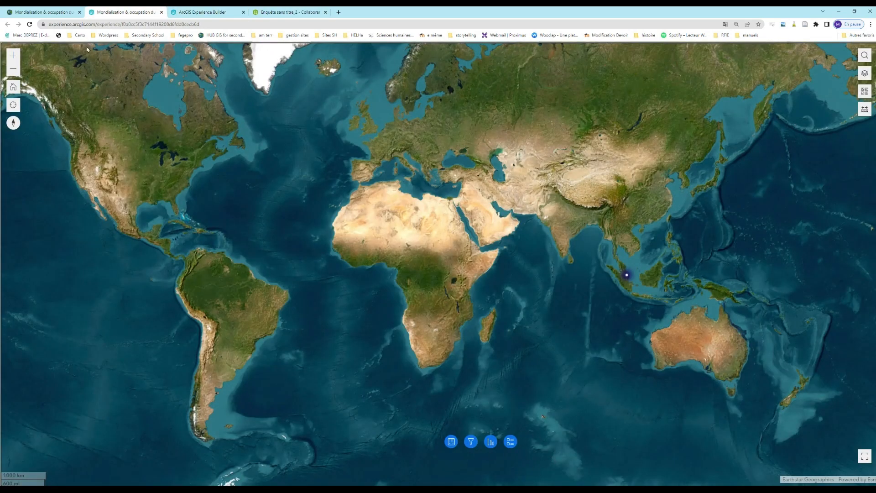
pyautogui.click(29, 24)
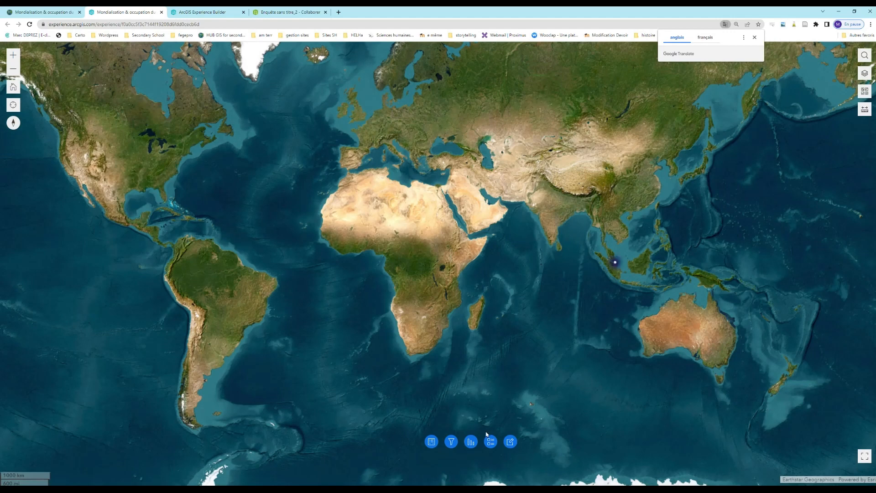
# With the Mettre à jour widget, place a new Observations point on the ship moored beside the storage tanks in the Belgian coastal port
pyautogui.click(510, 442)
pyautogui.scroll(-2, 531, 365)
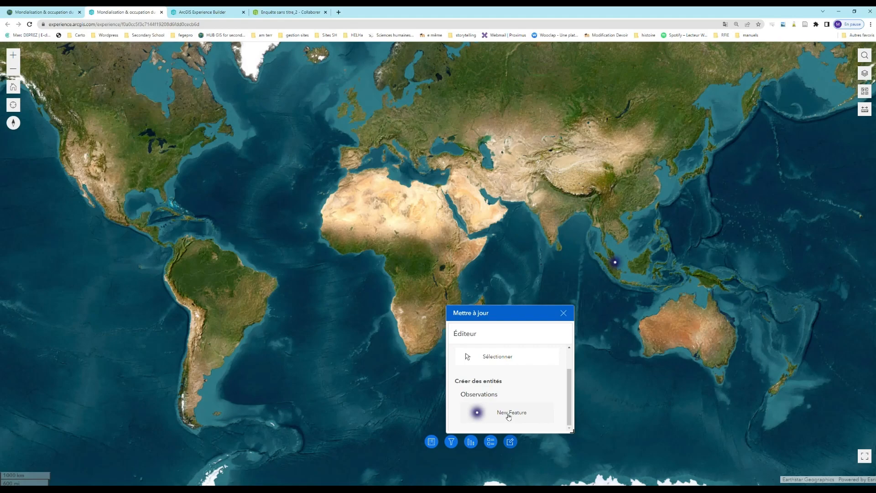
pyautogui.scroll(4, 368, 150)
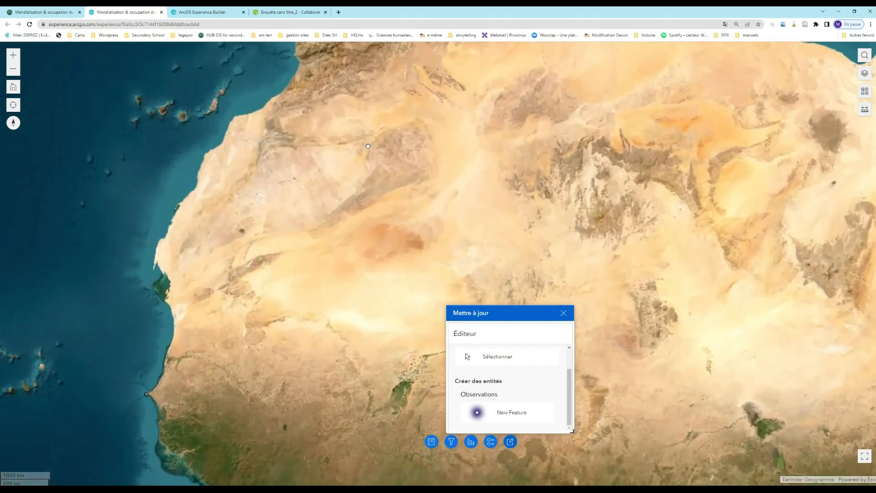
pyautogui.scroll(-1, 368, 146)
pyautogui.moveTo(368, 146); pyautogui.dragTo(371, 352)
pyautogui.moveTo(448, 219); pyautogui.dragTo(396, 289)
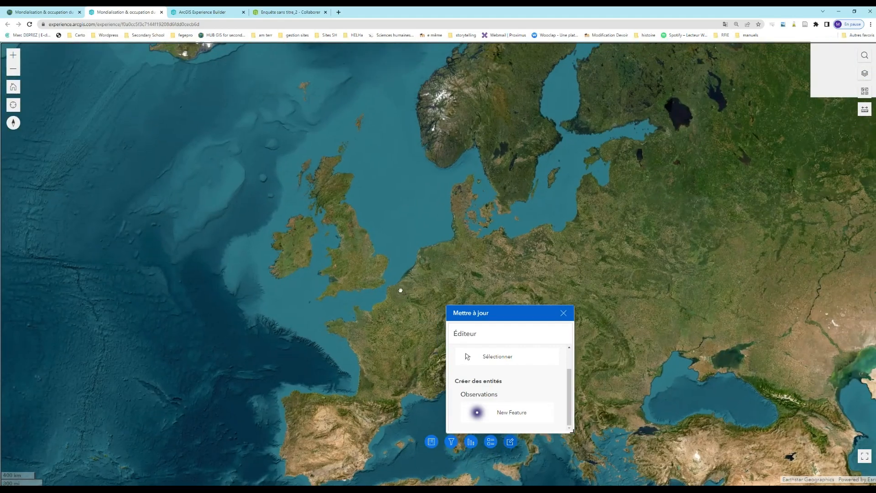
pyautogui.scroll(4, 395, 288)
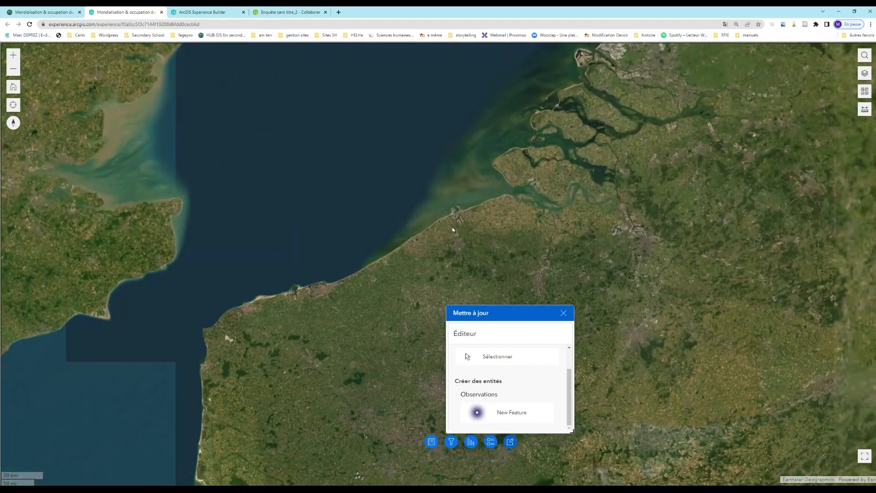
pyautogui.scroll(4, 495, 225)
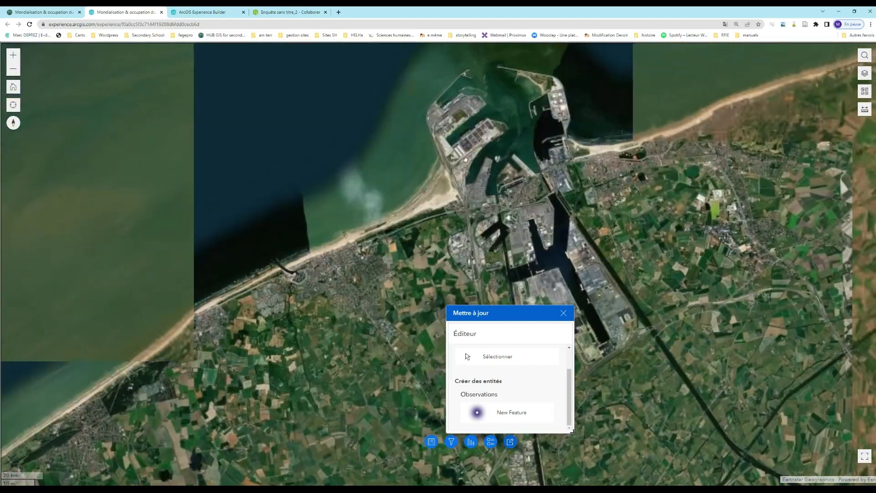
pyautogui.scroll(4, 465, 159)
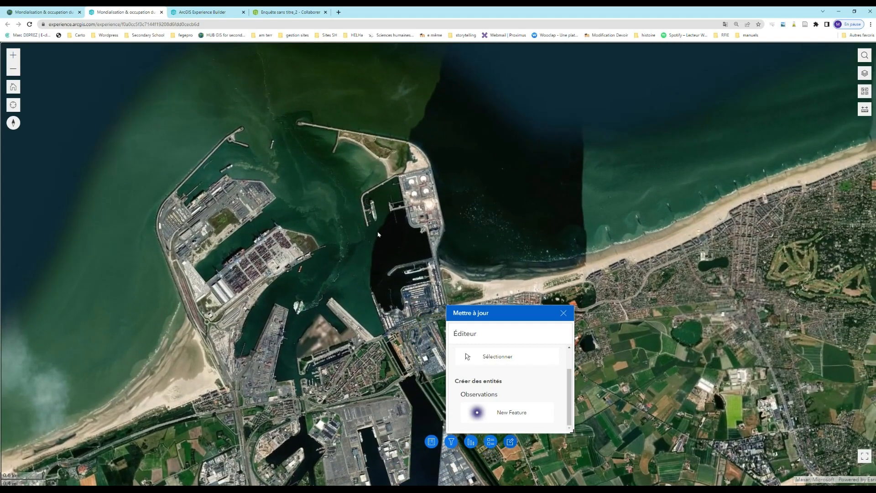
pyautogui.moveTo(378, 235); pyautogui.dragTo(296, 262)
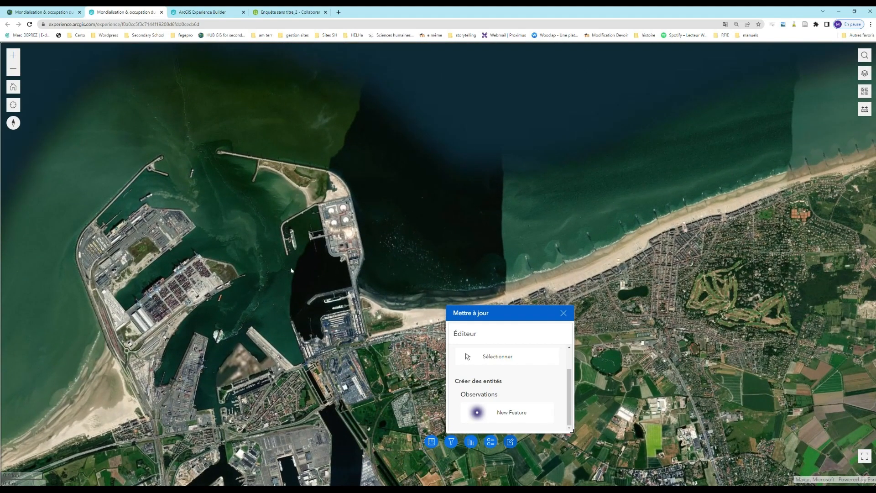
pyautogui.scroll(3, 288, 247)
pyautogui.moveTo(287, 236); pyautogui.dragTo(266, 264)
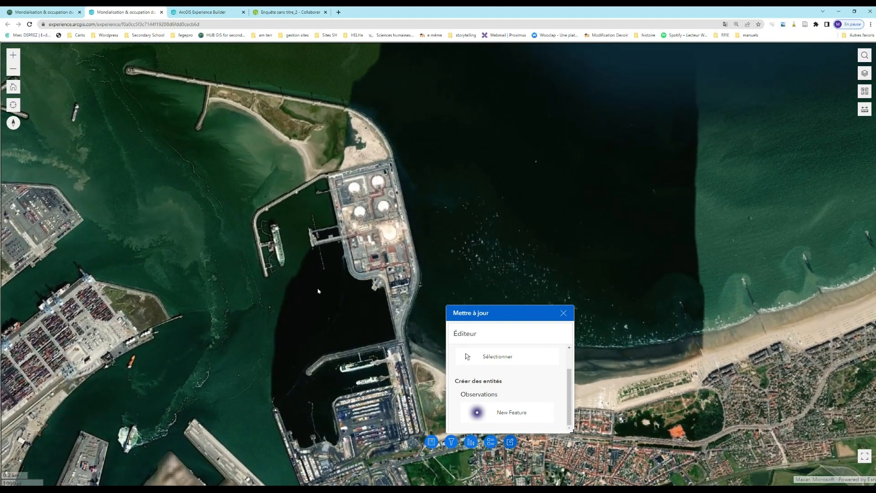
pyautogui.click(510, 412)
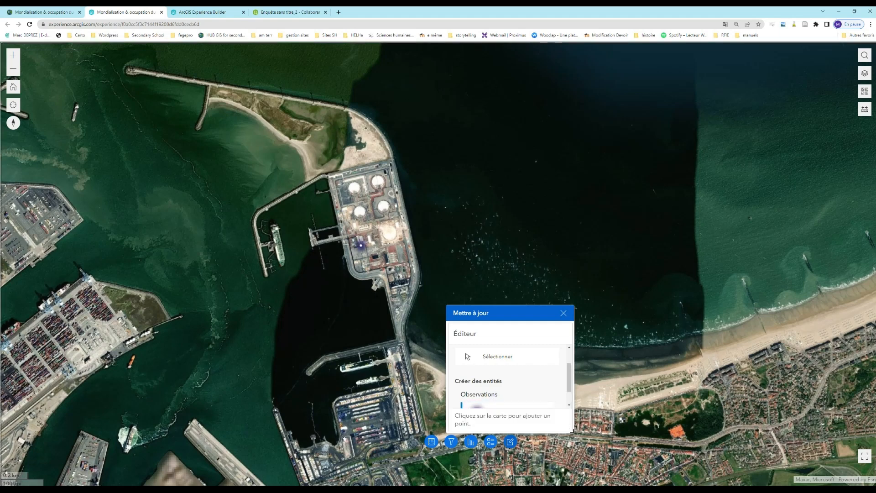
pyautogui.click(279, 245)
# Enter the contributor's surname and name the new observation "Terminal gazier"
pyautogui.click(506, 380)
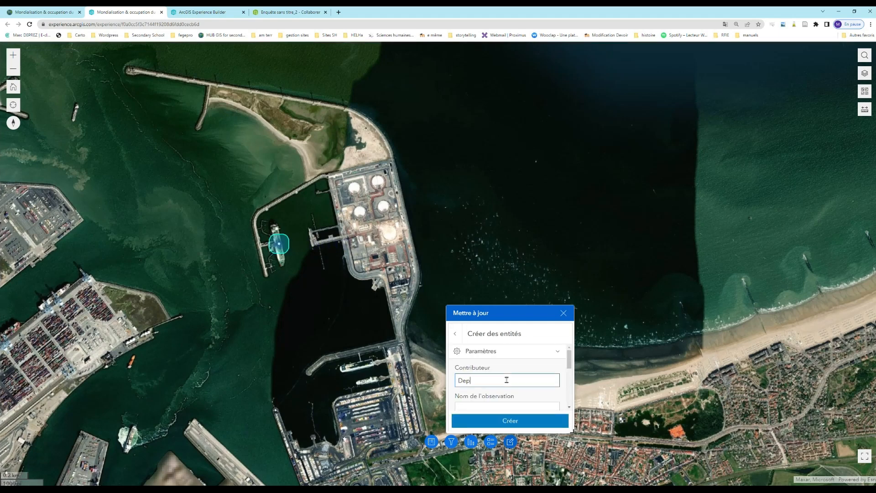
pyautogui.scroll(-2, 507, 380)
pyautogui.scroll(2, 506, 365)
pyautogui.click(468, 407)
pyautogui.write('Terminal gazier')
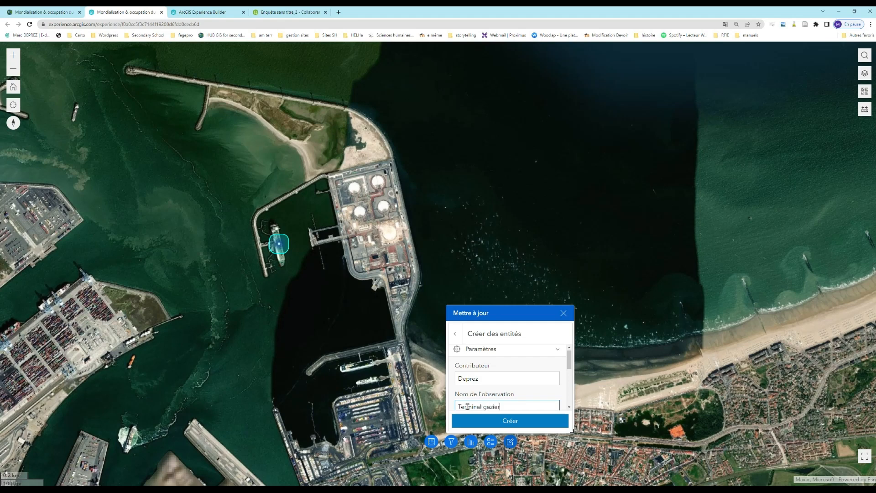
# Set the observation's nature to Extraction/transport des énergies with comment "dfsqsdfqsd", create the record, and close the Mettre à jour widget
pyautogui.scroll(-3, 485, 391)
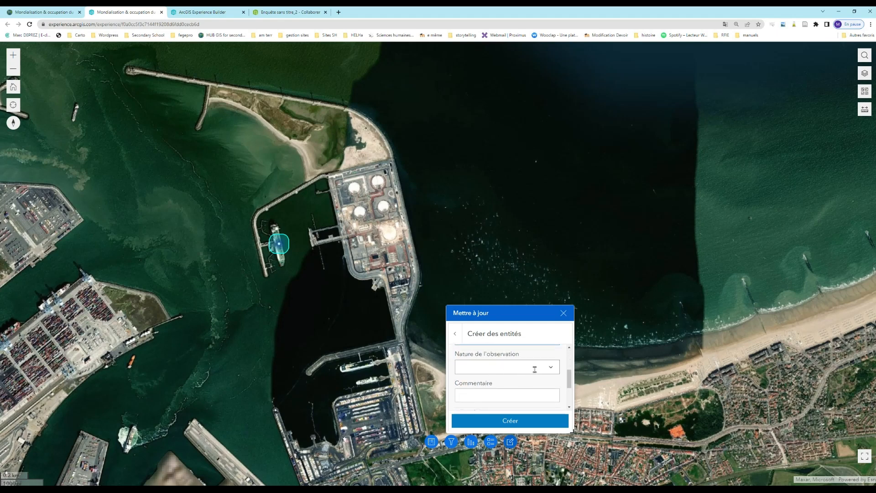
pyautogui.click(552, 368)
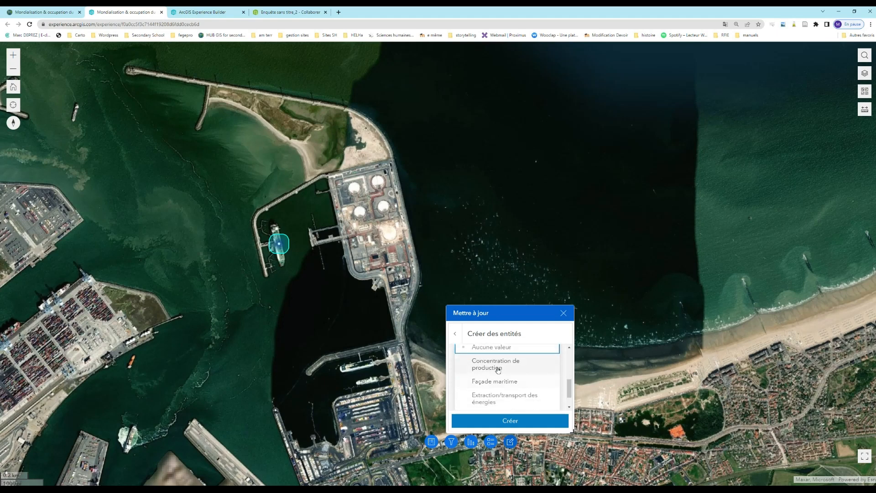
pyautogui.click(497, 399)
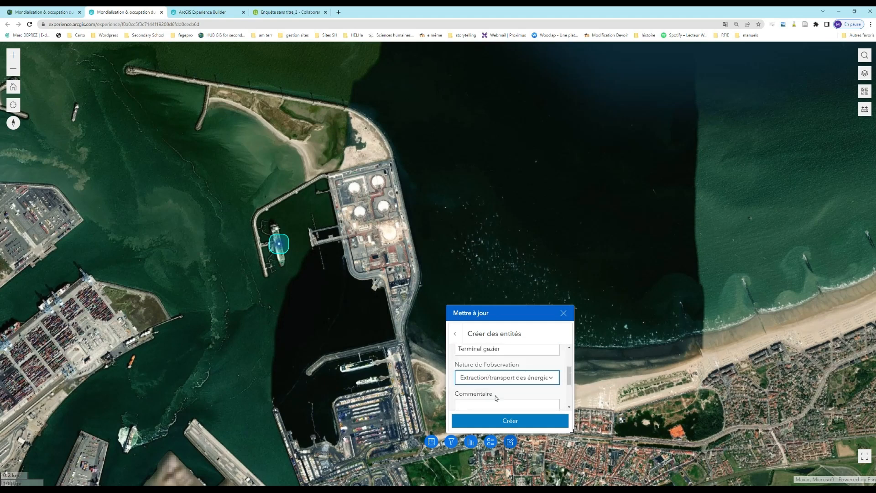
pyautogui.click(504, 406)
pyautogui.write('dfsqsdfqsd')
pyautogui.click(506, 421)
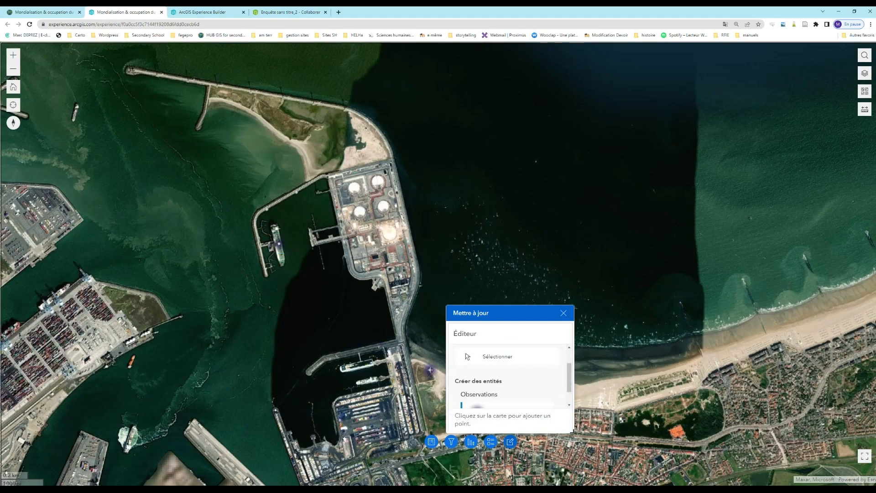
pyautogui.scroll(-5, 429, 370)
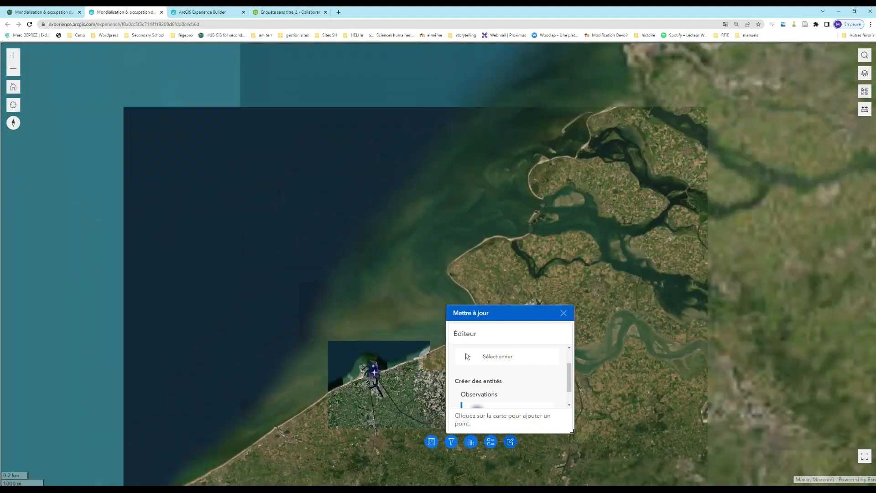
pyautogui.scroll(-4, 374, 373)
pyautogui.click(564, 314)
# Examine how the Contributeurs chart responds to the map extent, at world scale and over Western Europe
pyautogui.scroll(-5, 415, 344)
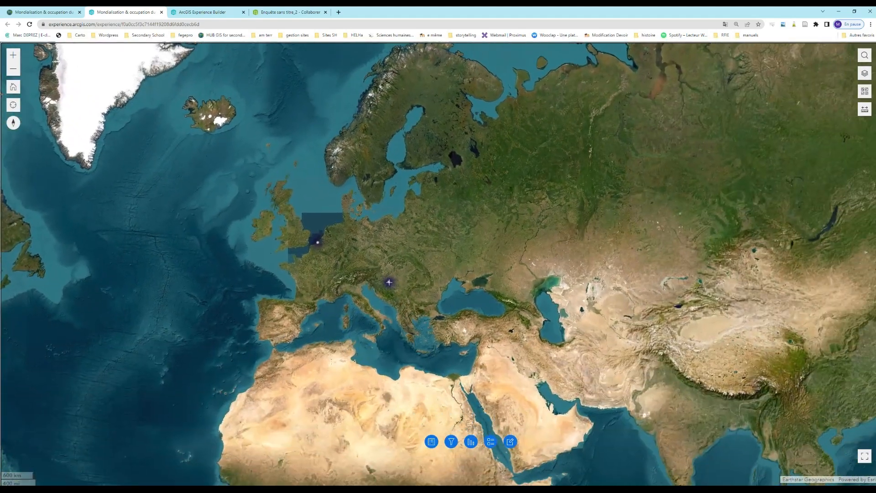
pyautogui.scroll(-5, 389, 282)
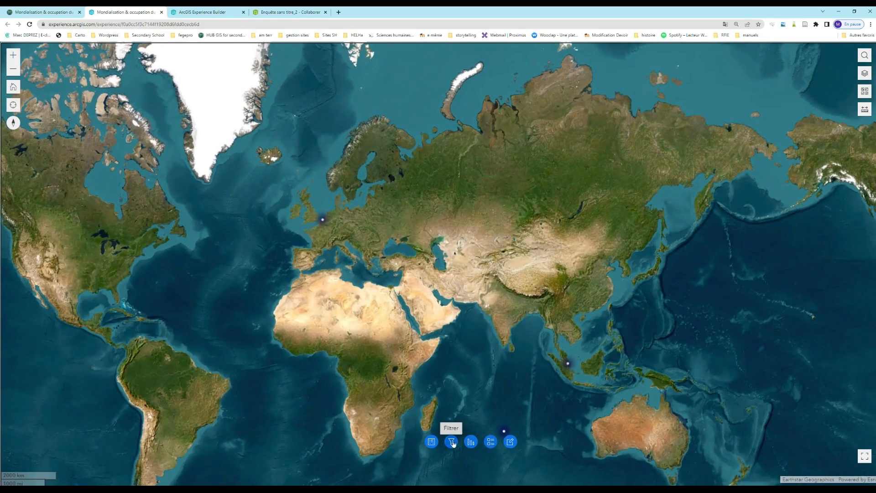
pyautogui.click(469, 443)
pyautogui.moveTo(458, 397)
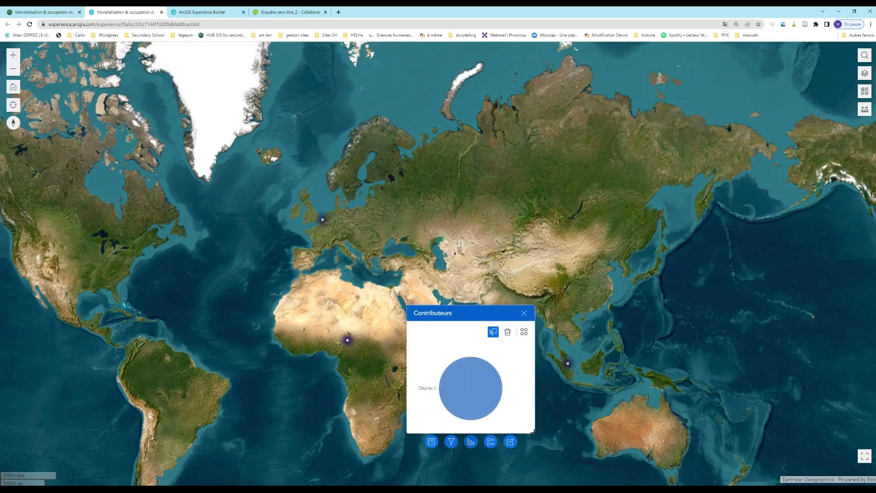
pyautogui.moveTo(362, 338); pyautogui.dragTo(642, 387)
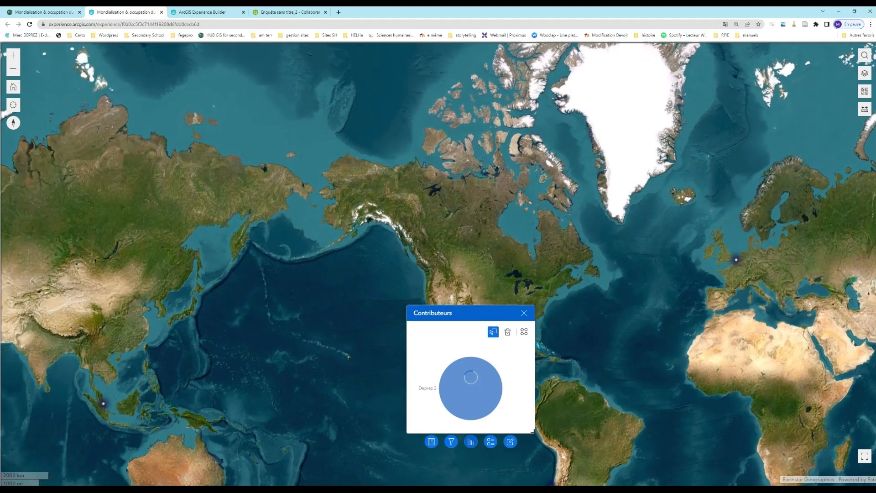
pyautogui.moveTo(481, 387)
pyautogui.scroll(2, 778, 263)
pyautogui.scroll(3, 778, 265)
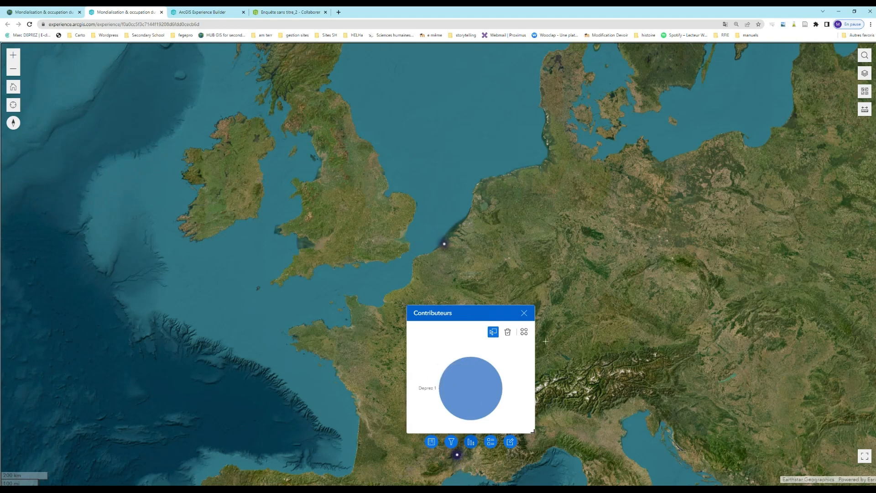
pyautogui.click(510, 442)
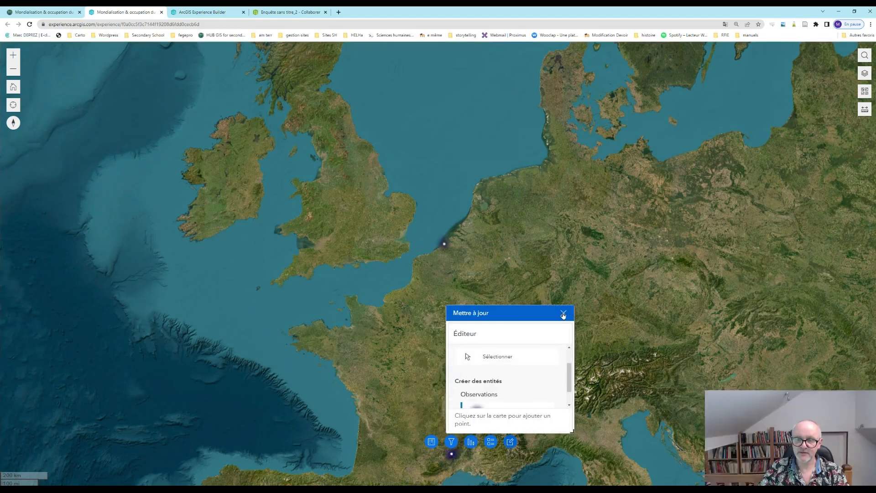
pyautogui.click(564, 313)
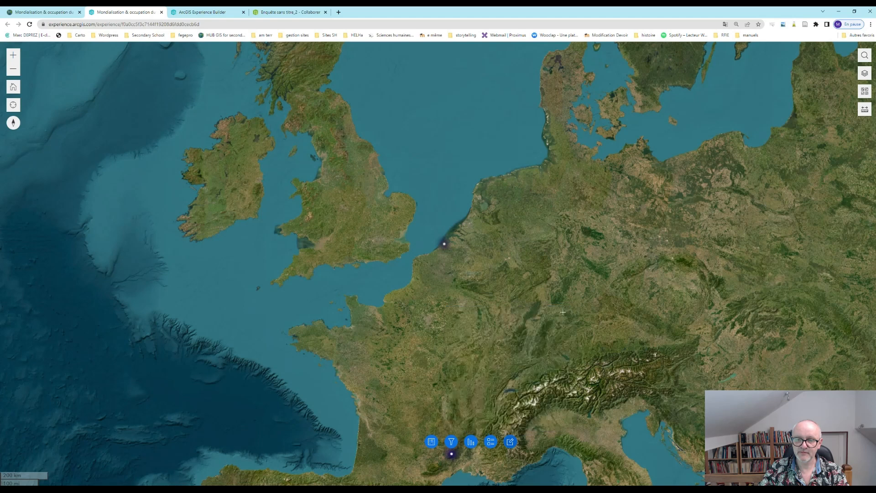
# Browse the observation records in the Informations sur l'entité widget over Western Europe and at world scale, and close the widget
pyautogui.click(432, 441)
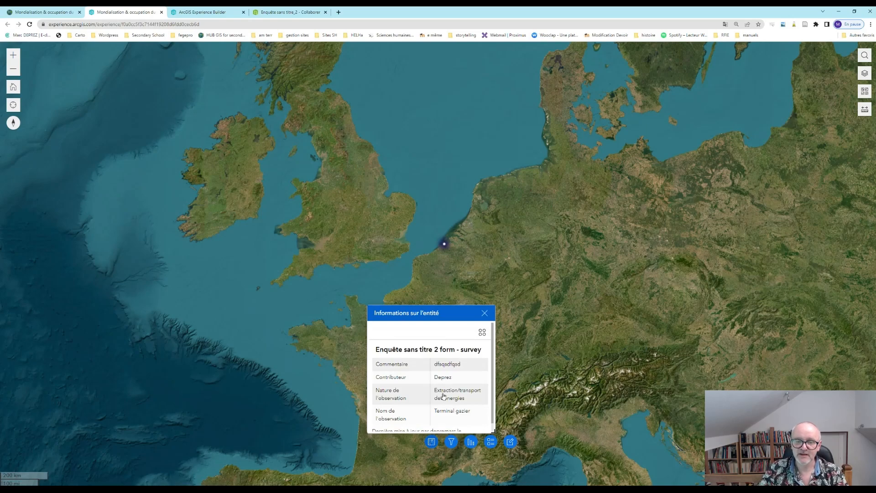
pyautogui.scroll(-3, 548, 375)
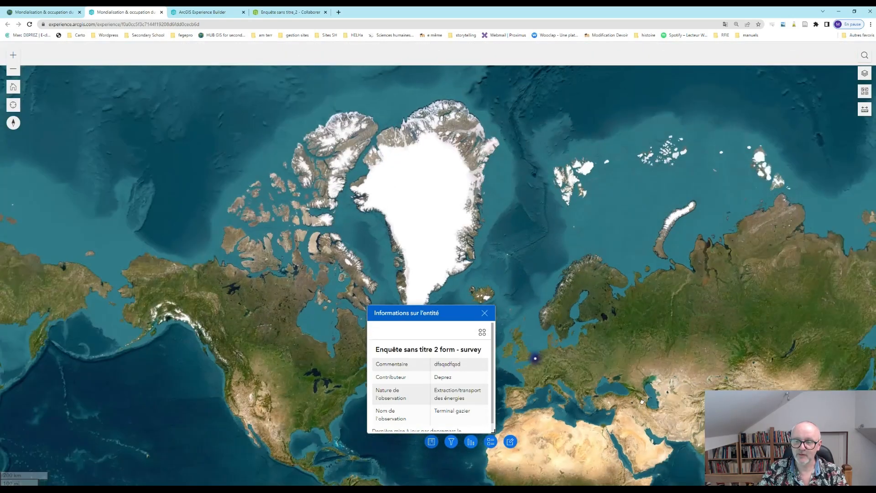
pyautogui.moveTo(548, 375); pyautogui.dragTo(408, 217)
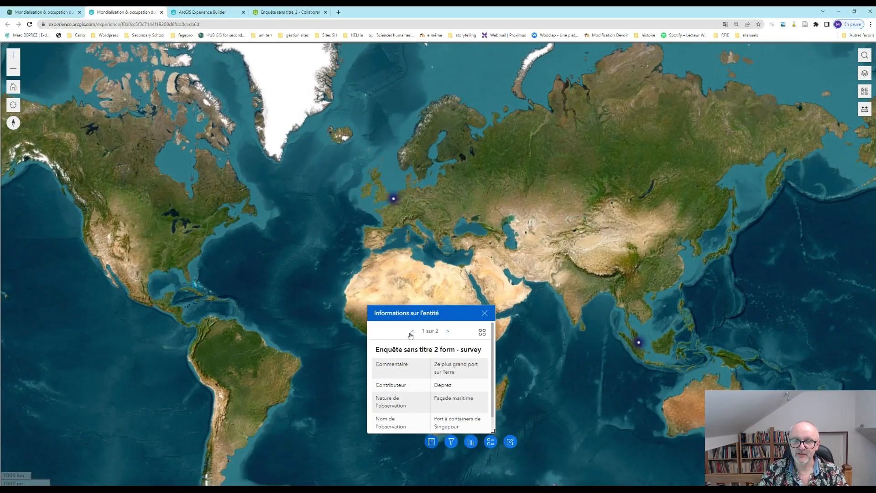
pyautogui.click(448, 331)
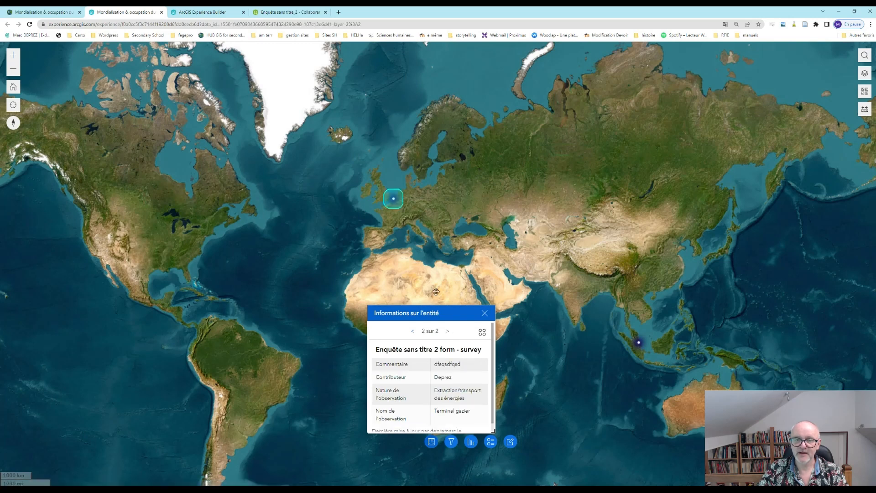
pyautogui.click(446, 332)
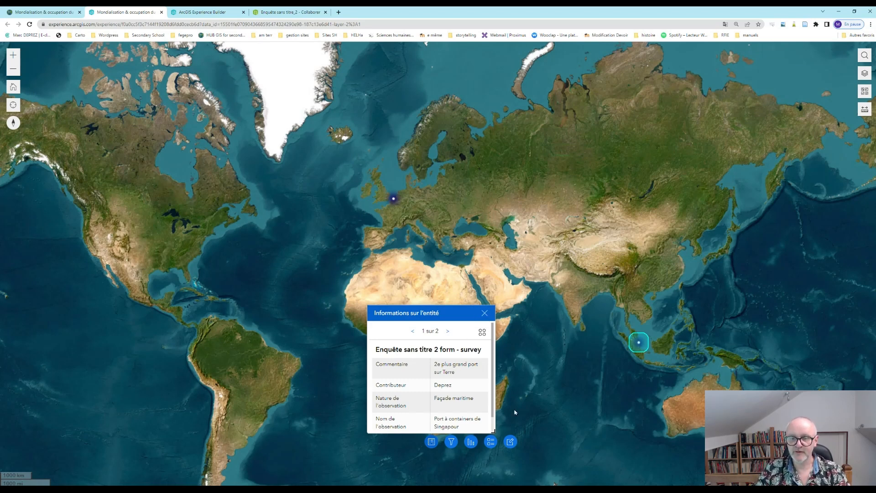
pyautogui.click(486, 314)
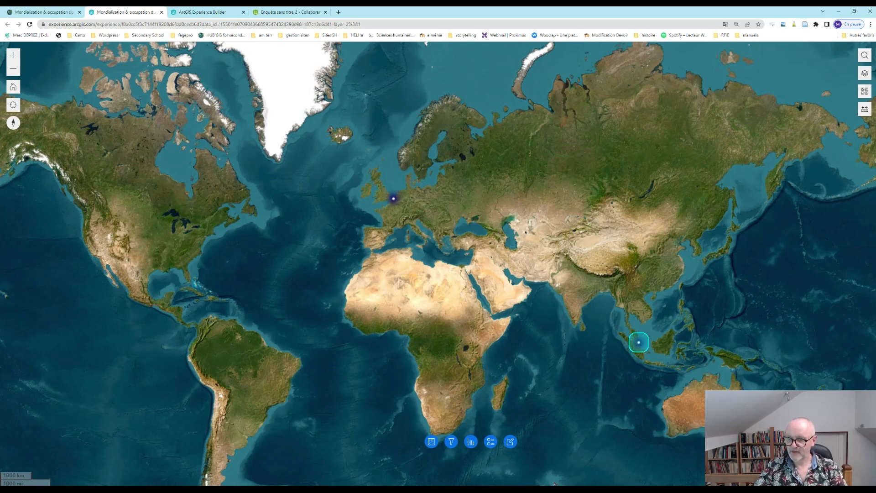